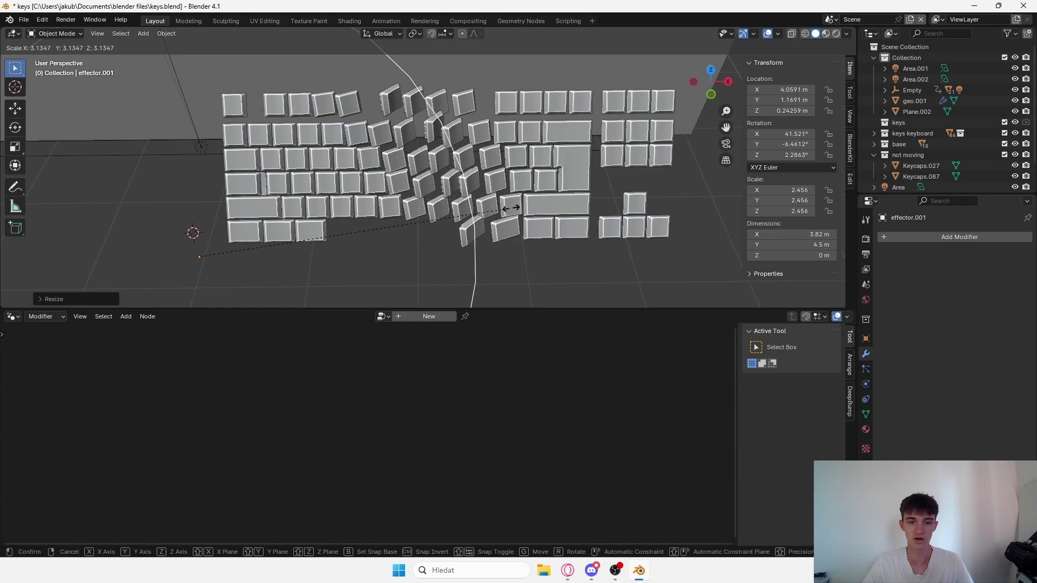
Scale the effector object to 0.468, save the file, and examine the finished keyboard's geometry node tree.
left_click(260, 243)
key("ctrl+s")
left_click(368, 190)
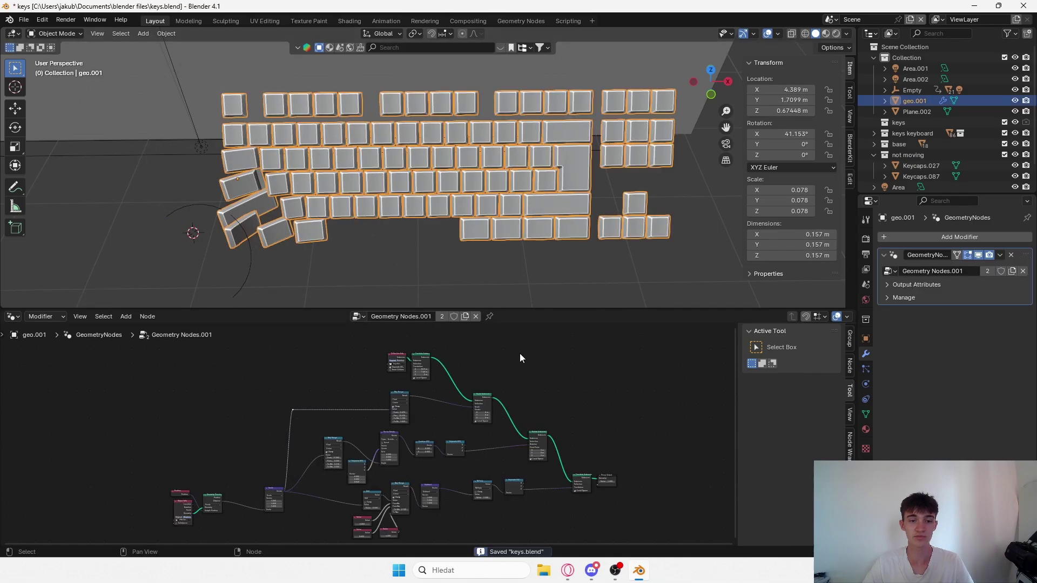
scroll(441, 465, "down", 5)
scroll(454, 443, "up", 2)
scroll(424, 353, "up", 2)
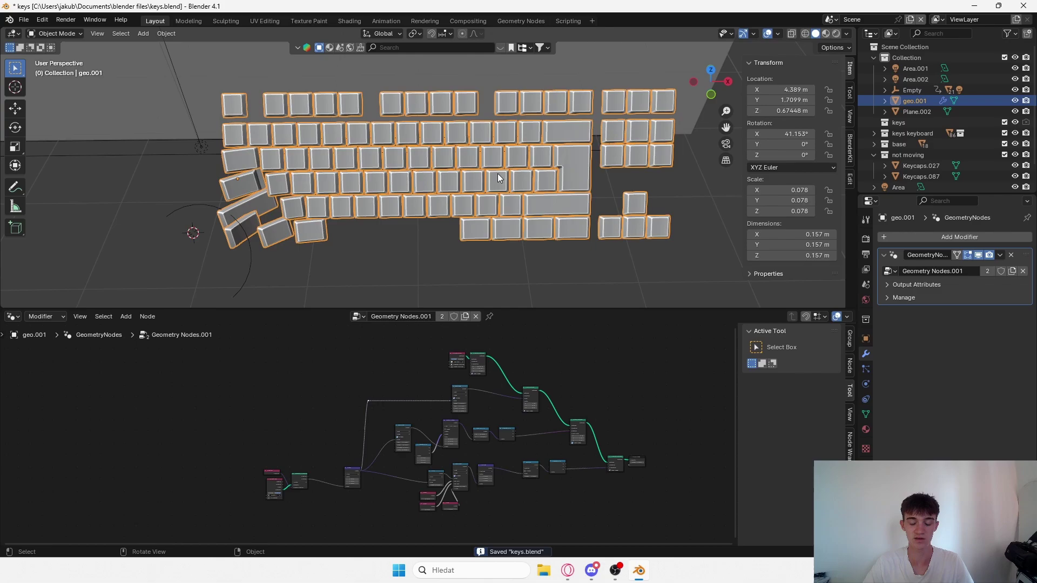
Shrink the effector object to a scale of about 0.169, save the file, and collapse the asset search bar.
left_click(200, 207)
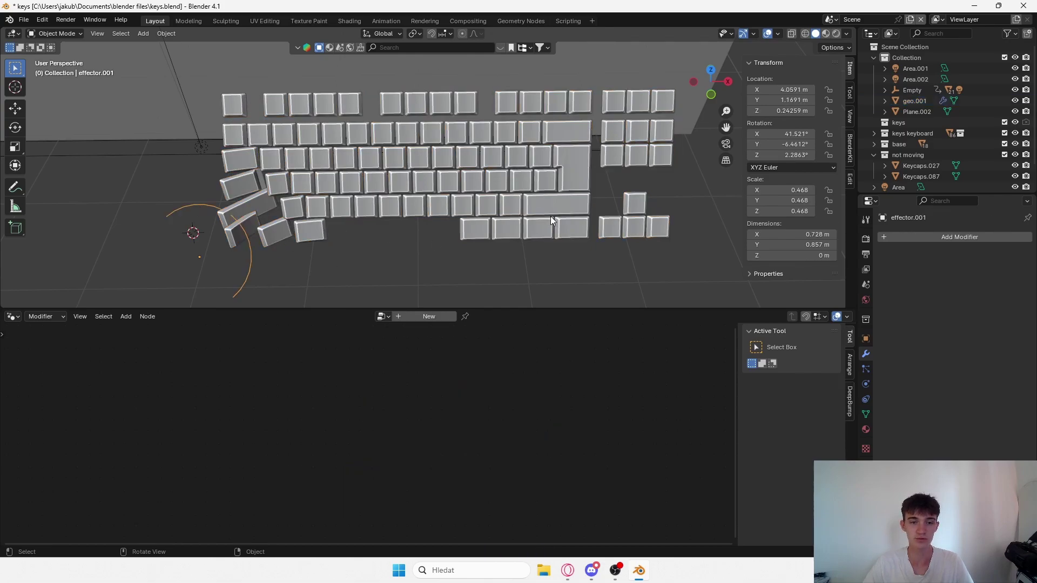
key("s")
left_click(323, 232)
key("ctrl+s")
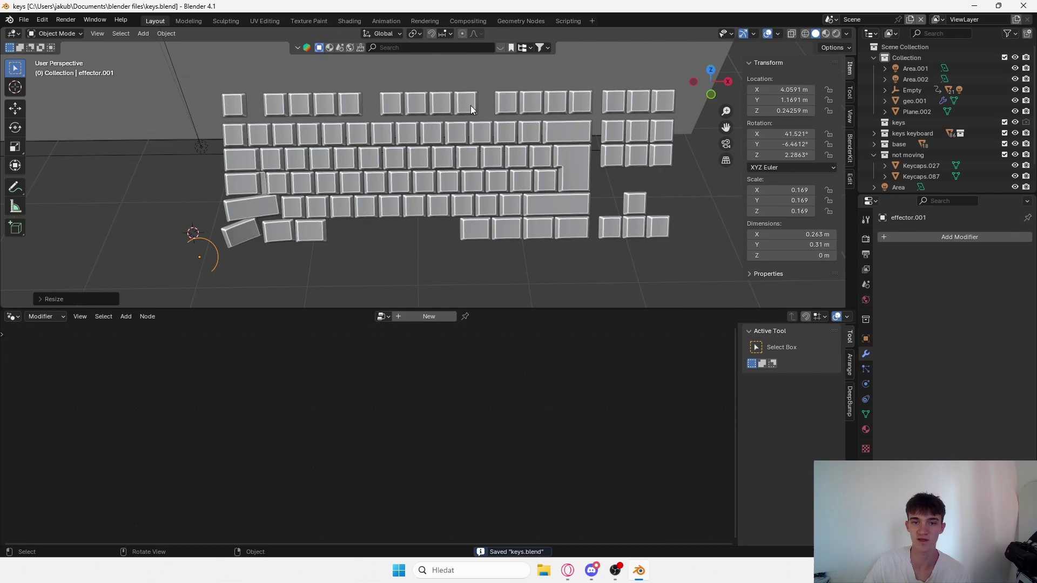
left_click(293, 47)
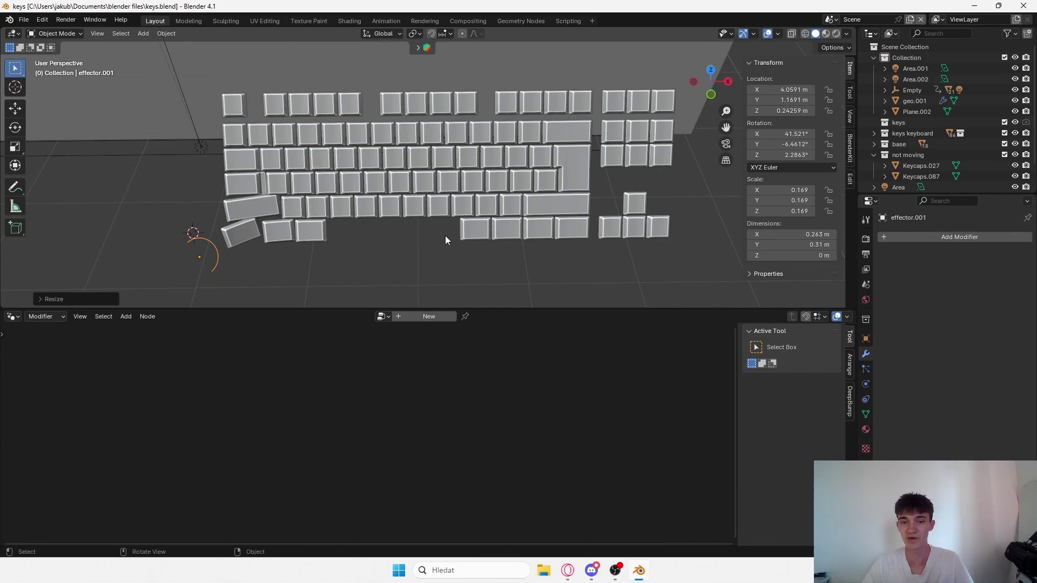
Switch to Scene.001 containing only the keyboard keys and save the file.
left_click(833, 21)
left_click(864, 46)
key("ctrl+s")
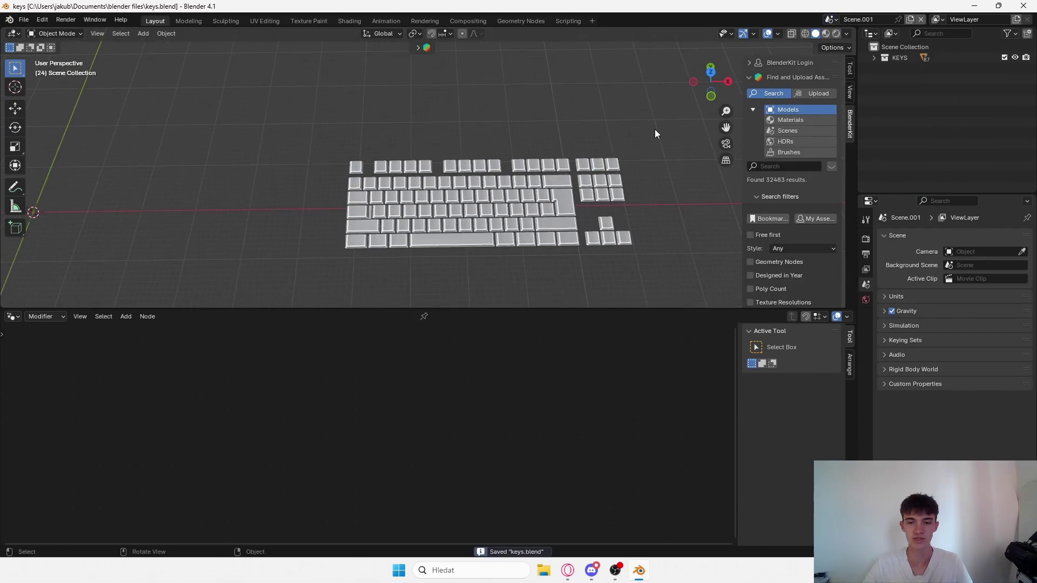
left_click_drag(655, 129, 322, 274)
middle_click_drag(322, 274, 522, 241)
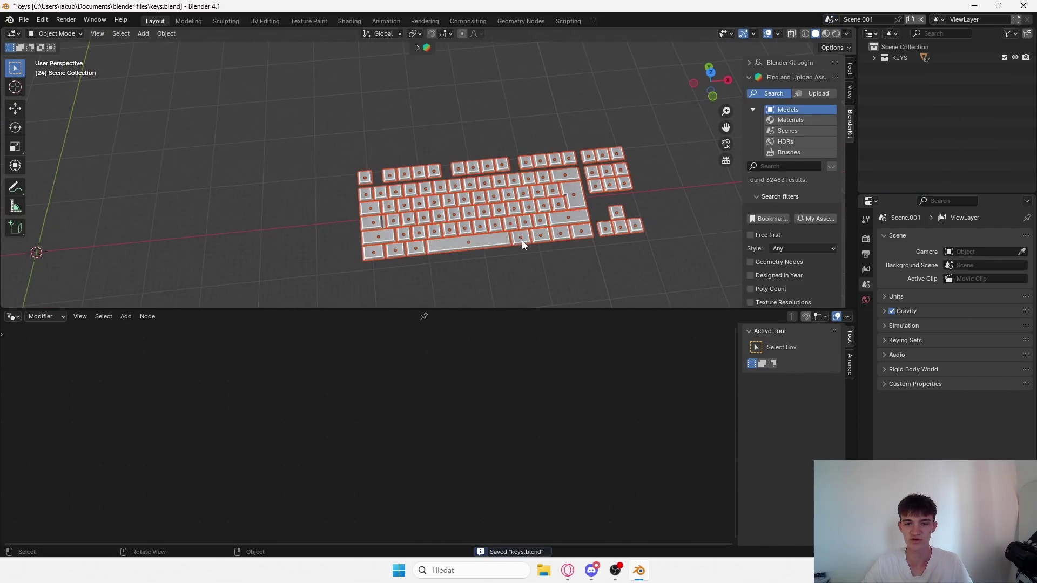
left_click(709, 169)
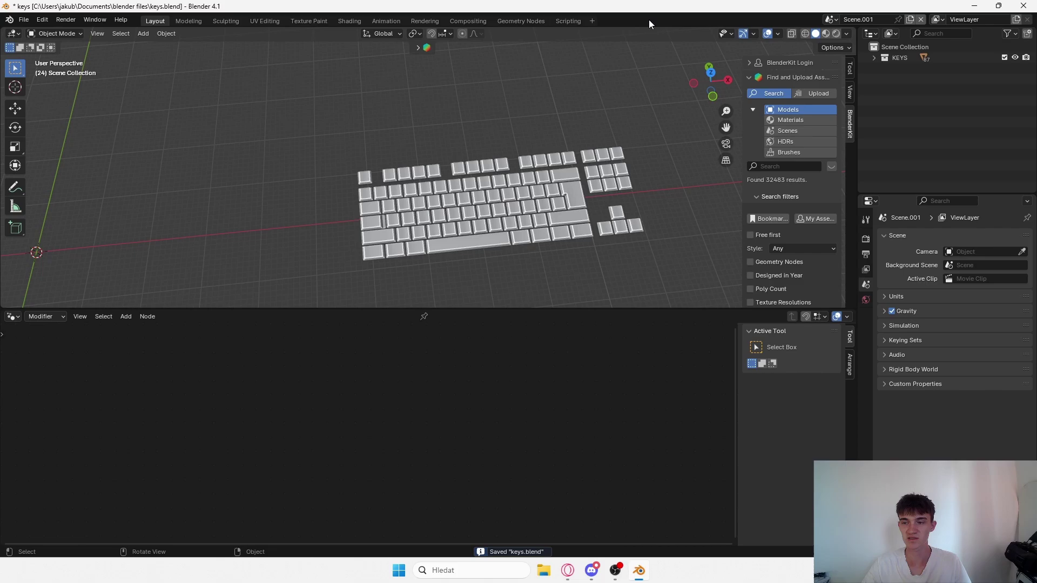
Add a cube at the world origin and create a new geometry node tree on it.
mouse_move(574, 211)
middle_mouse_down()
mouse_move(556, 215)
mouse_move(606, 203)
mouse_move(570, 208)
middle_mouse_up()
middle_click_drag(299, 195, 418, 208, "shift")
key("shift+a")
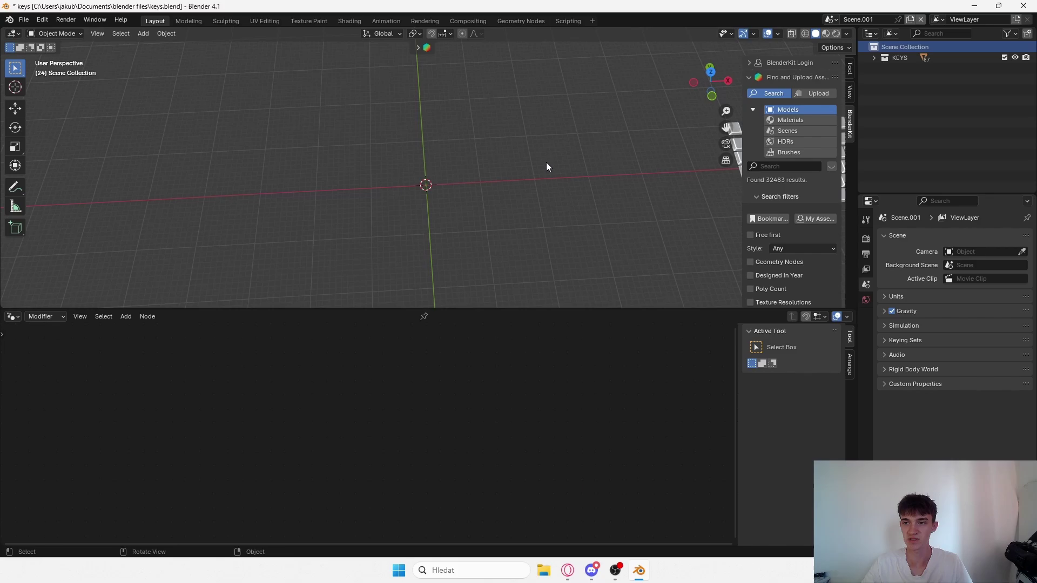
key("shift+a")
mouse_move(416, 192)
left_click(508, 218)
left_click(429, 316)
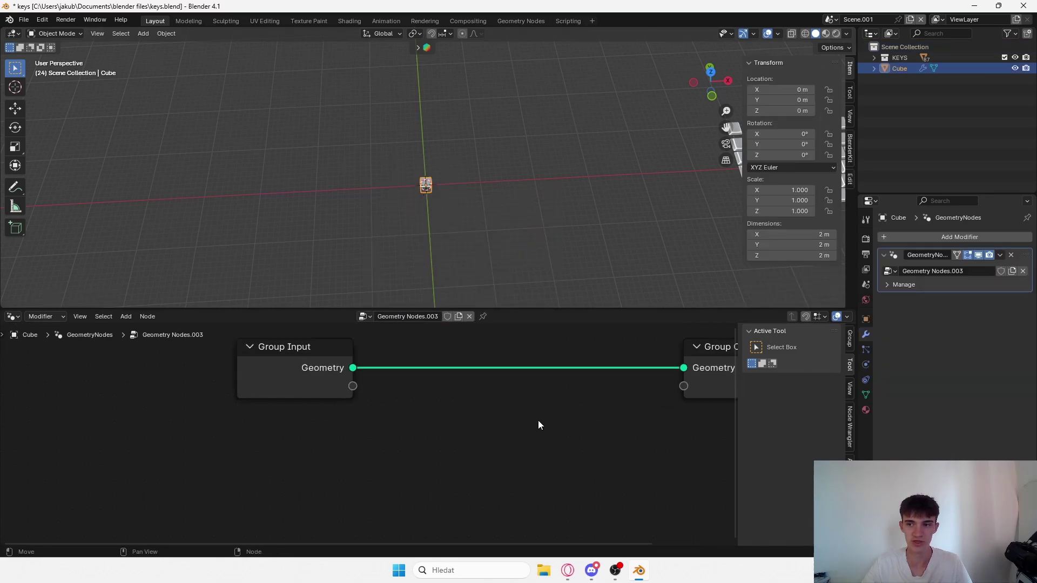
Delete the Group Input node from the cube's node tree.
scroll(486, 412, "up", 2)
left_click(299, 383)
key("x")
scroll(416, 402, "down", 6)
scroll(418, 405, "down", 1)
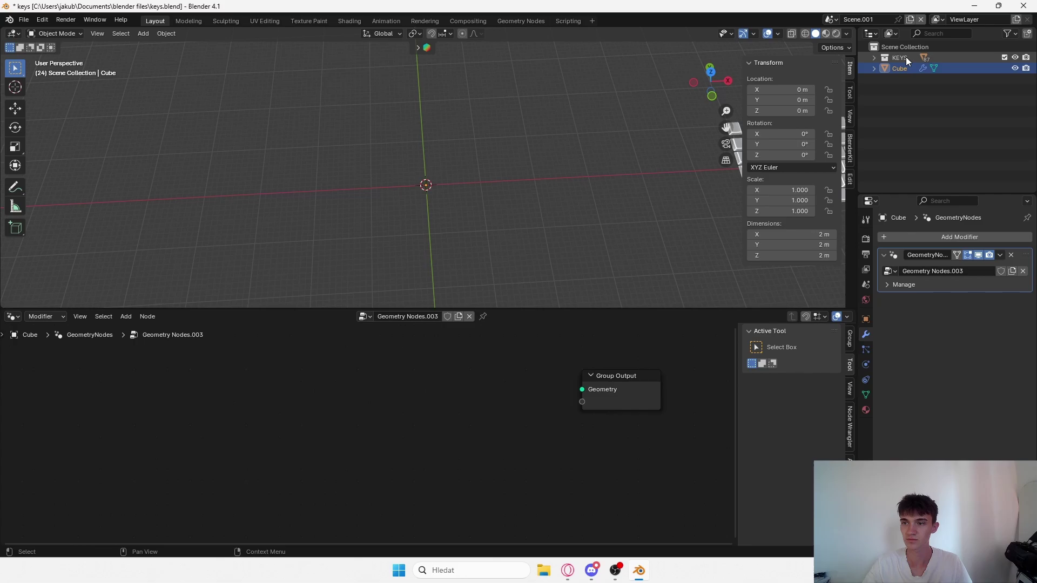
Add the KEYS collection as a Collection Info node, connect it to the Group Output, enable Separate Children, and save.
left_click_drag(903, 57, 293, 400)
scroll(361, 432, "up", 4)
left_click_drag(368, 404, 660, 372)
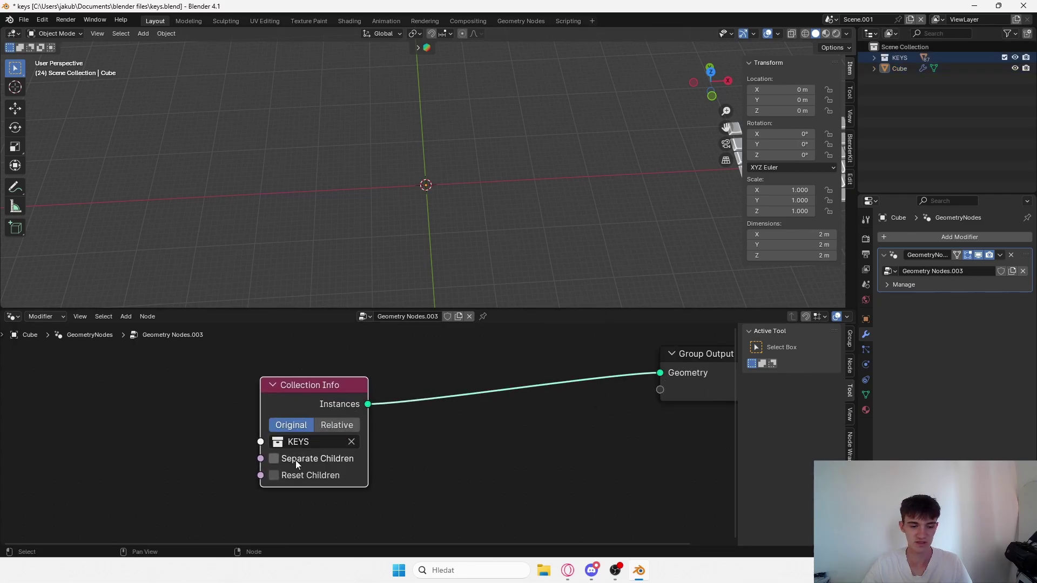
left_click(296, 460)
scroll(417, 437, "down", 2)
key("ctrl+s")
Move the cube object along X to about -81.9 m so its keyboard sits at the origin, and save.
left_click(926, 70)
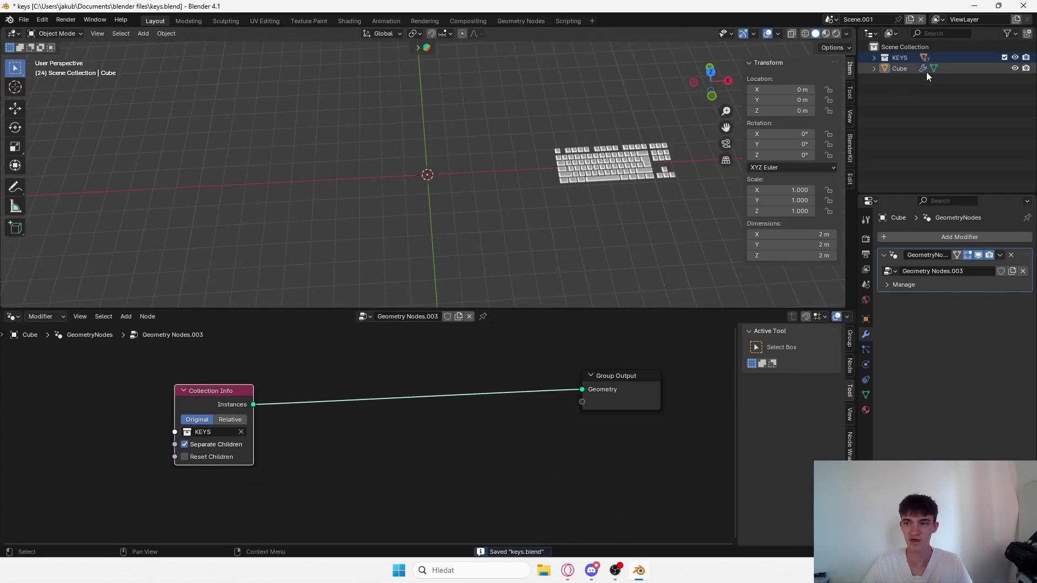
key("g")
key("x")
left_click(346, 226)
key("ctrl+s")
Insert a Translate Instances node between the Collection Info and Group Output nodes, and save.
scroll(455, 185, "up", 5)
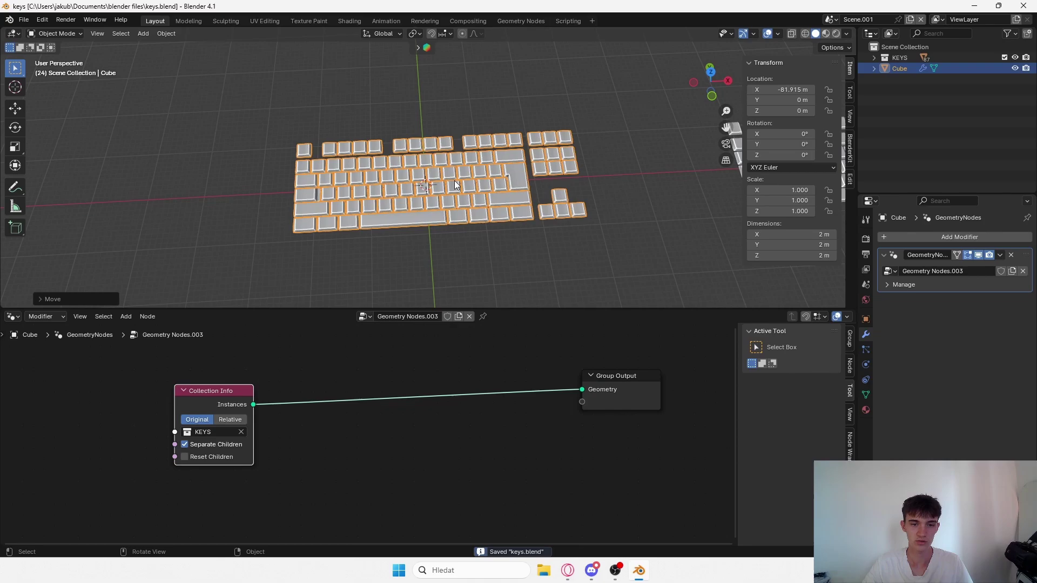
scroll(393, 390, "down", 5)
scroll(569, 149, "down", 3)
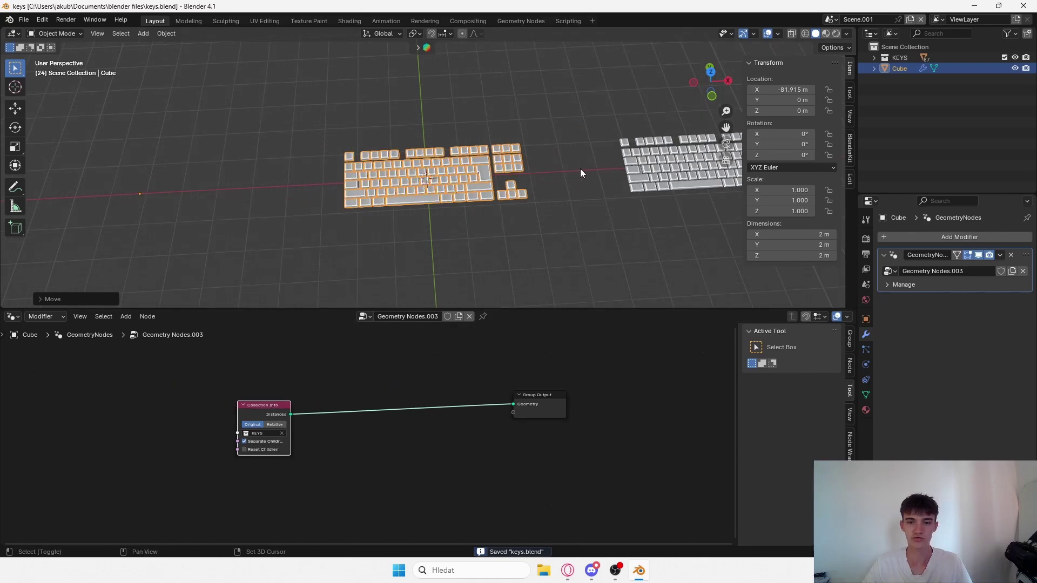
middle_click_drag(406, 186, 428, 193, "shift")
scroll(368, 425, "up", 1)
key("shift+a")
left_click(354, 283)
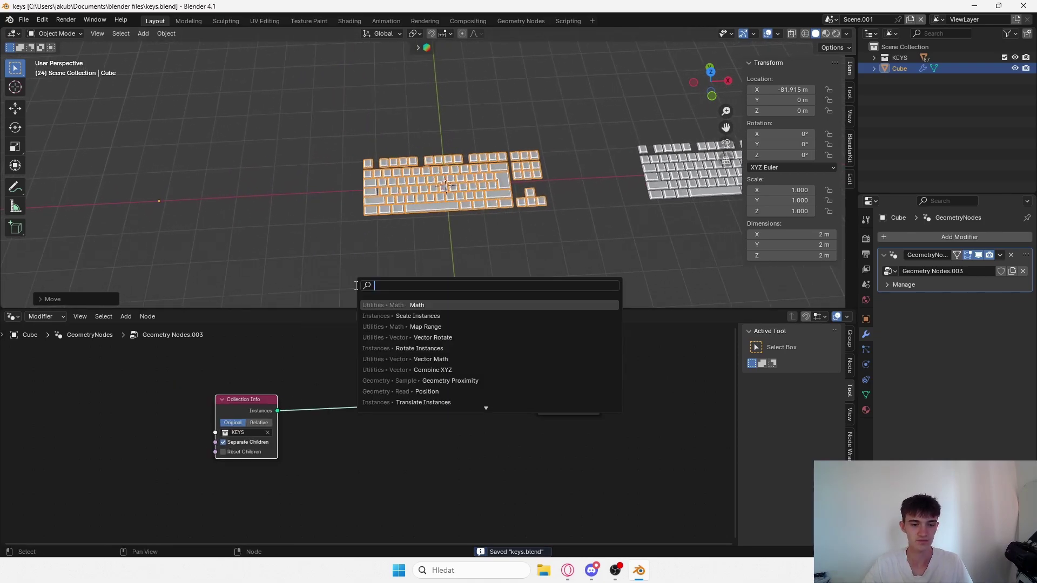
type("instanex")
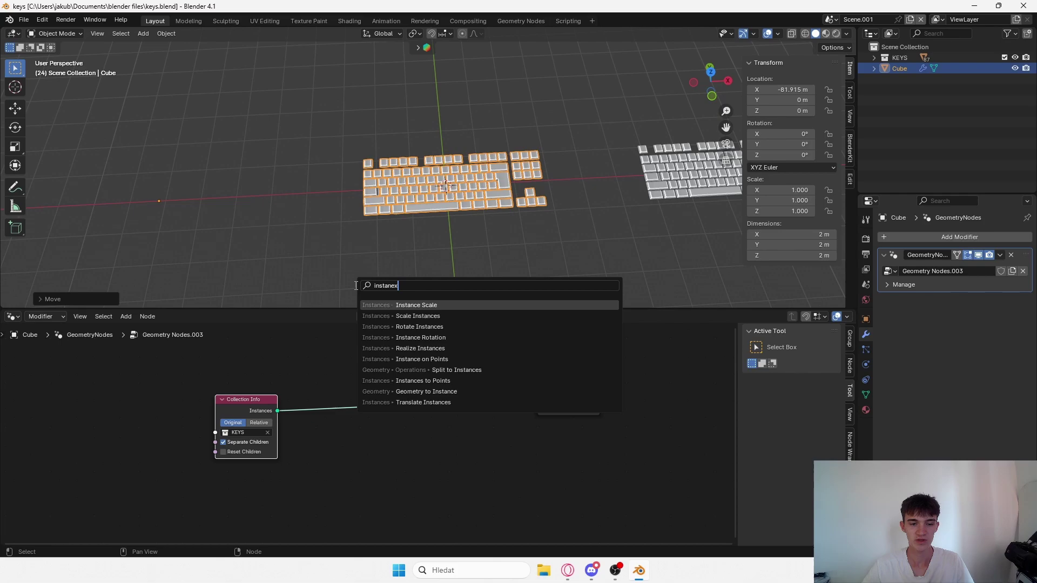
key("BackSpace")
type("c")
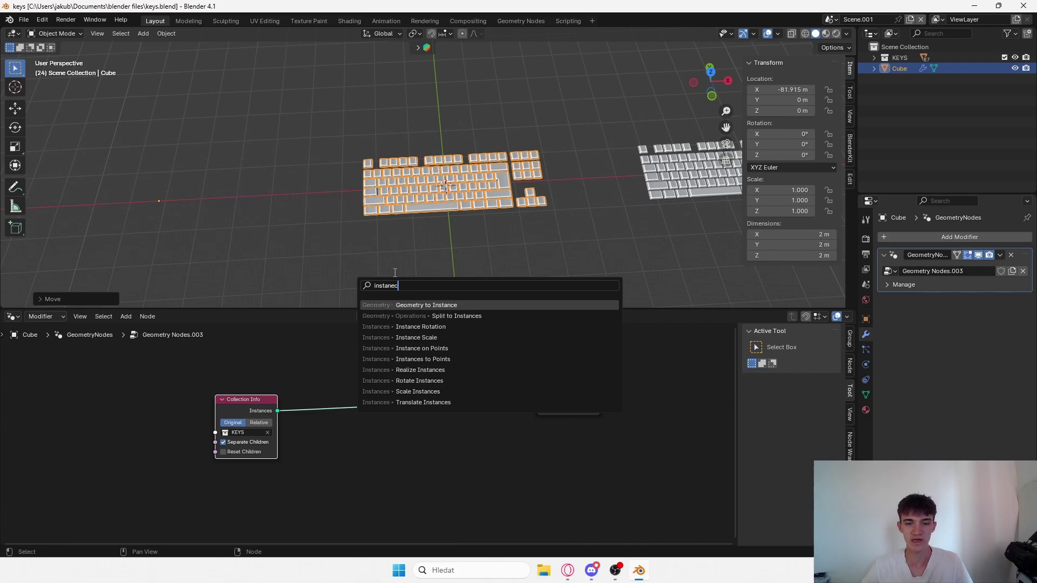
key("BackSpace")
key("BackSpace")
key("BackSpace")
key("BackSpace")
key("BackSpace")
key("BackSpace")
key("BackSpace")
key("BackSpace")
type("tra")
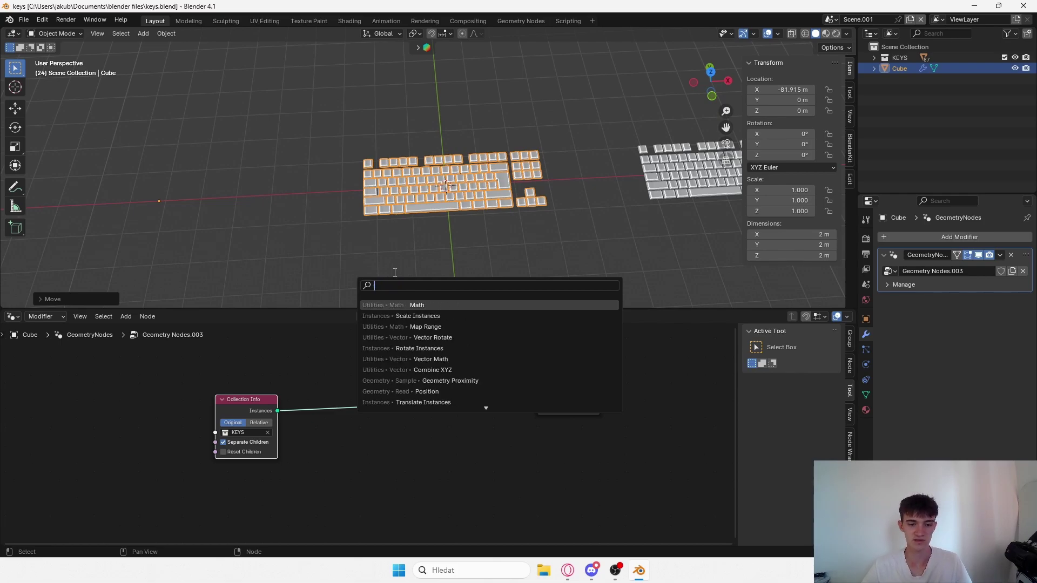
type("nslate")
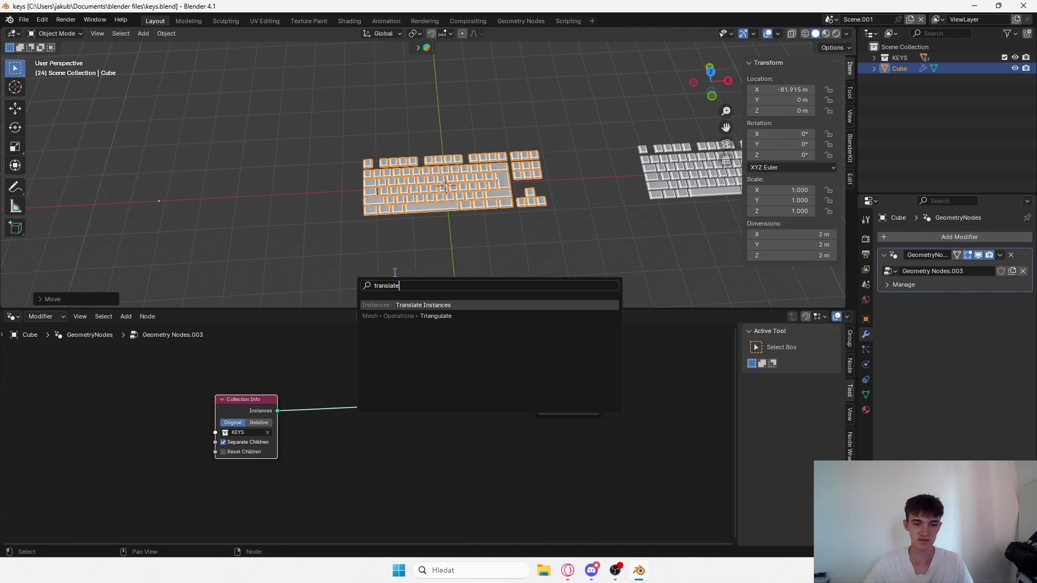
left_click(430, 306)
left_click(435, 373)
key("ctrl+s")
Space out the nodes by moving Translate Instances and Group Output together and repositioning Collection Info, then save.
left_click_drag(613, 374, 474, 404)
key("g")
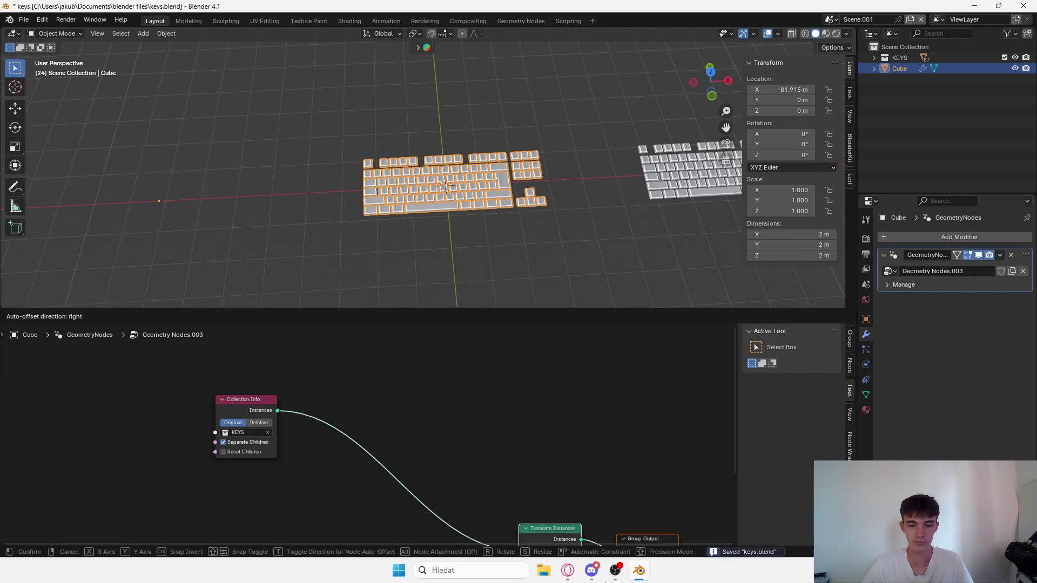
left_click(539, 478)
scroll(540, 476, "down", 2)
left_click_drag(288, 411, 353, 367)
key("ctrl+s")
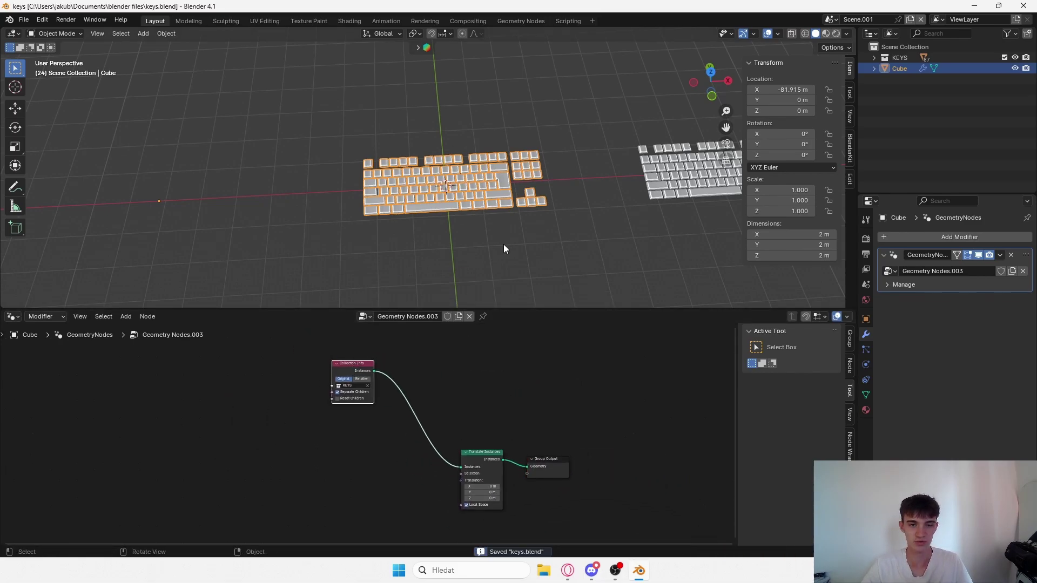
Try a Z offset on the Translate Instances node and undo it.
middle_click_drag(504, 244, 508, 199)
scroll(509, 203, "up", 5)
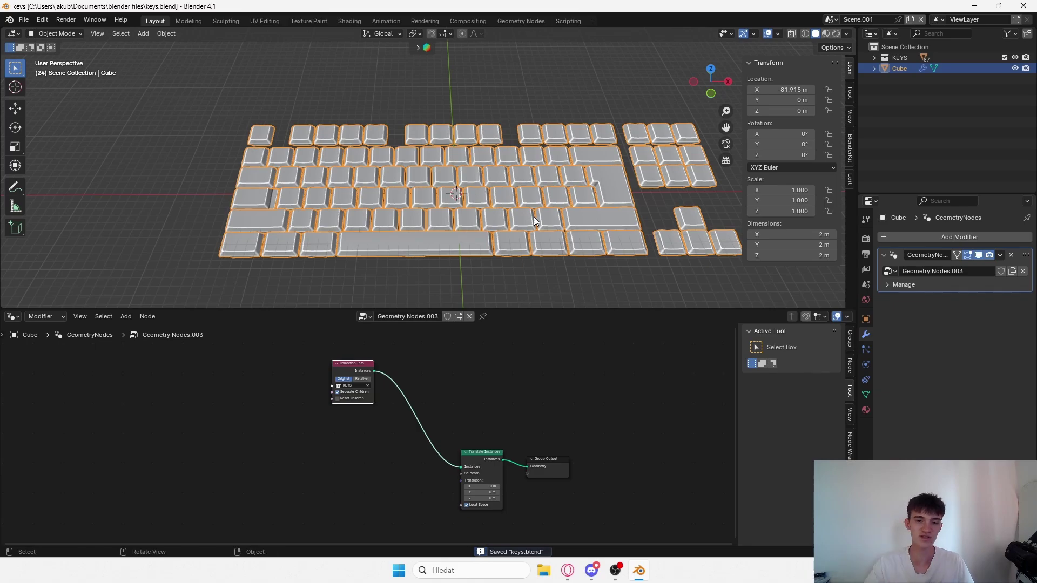
scroll(607, 449, "up", 1)
left_click_drag(513, 516, 562, 515)
key("ctrl+z")
scroll(473, 180, "down", 3)
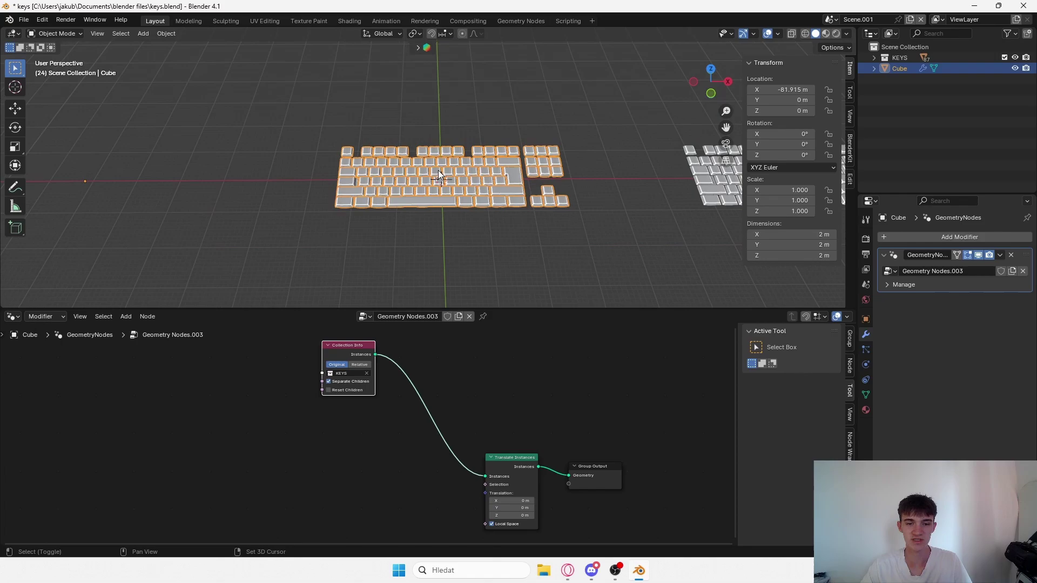
key("shift+a")
key("shift+a")
mouse_move(361, 211)
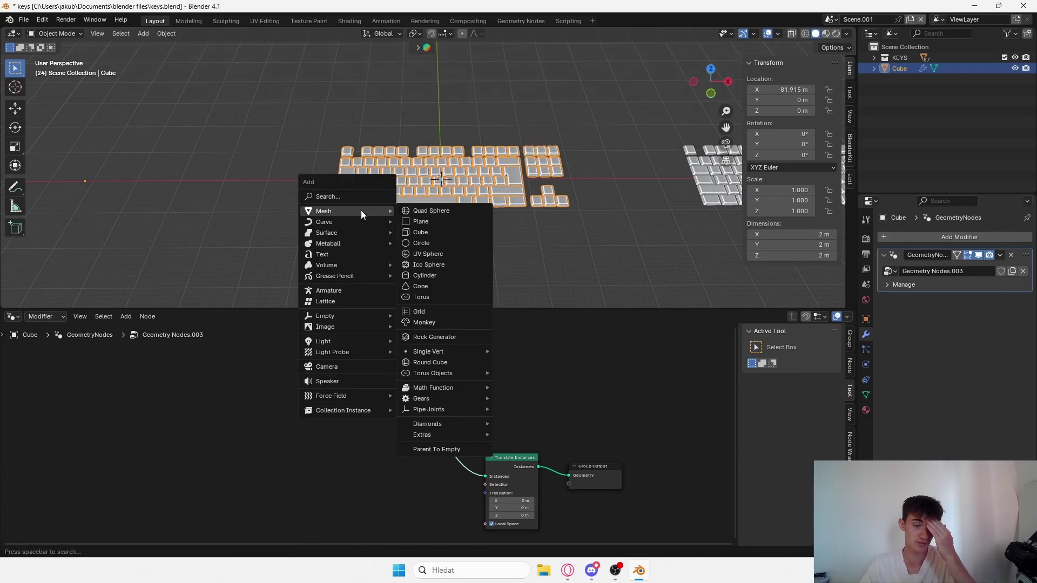
left_click(415, 232)
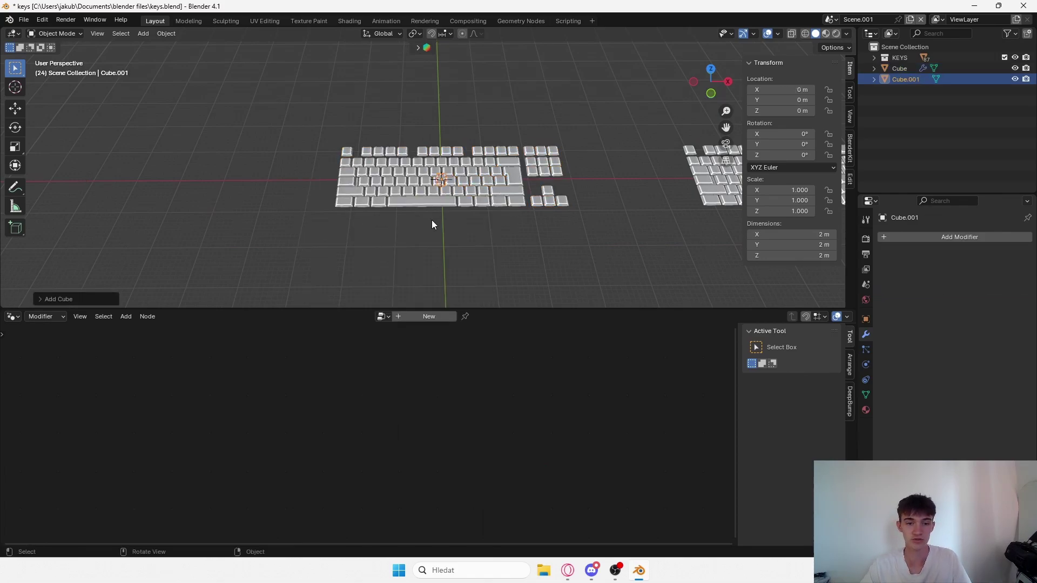
key("x")
left_click(449, 204)
Add a plane at the origin and rotate it 90° about the Y axis.
key("shift+a")
mouse_move(448, 204)
left_click(520, 217)
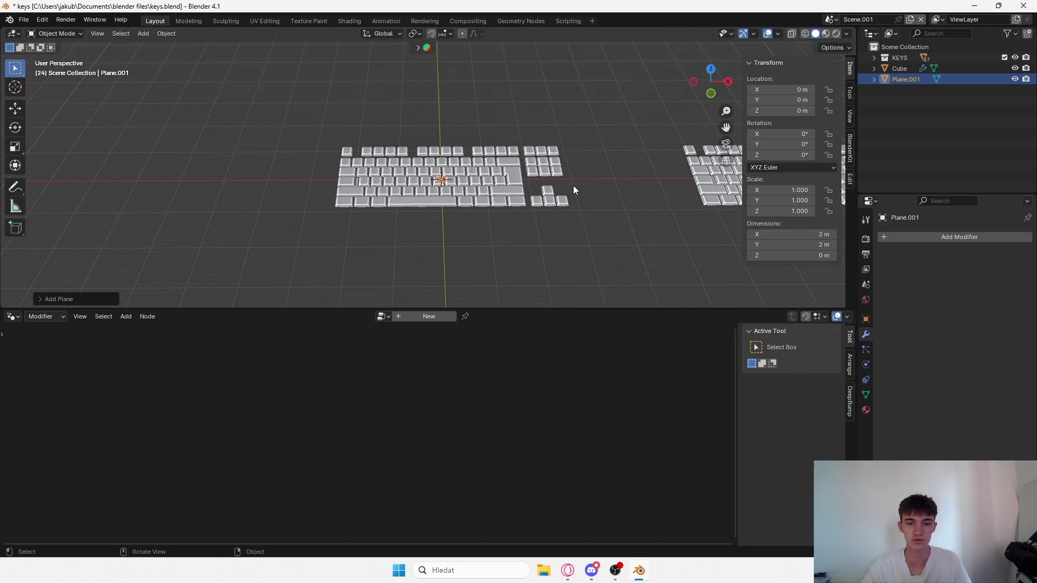
key("r")
type("xy")
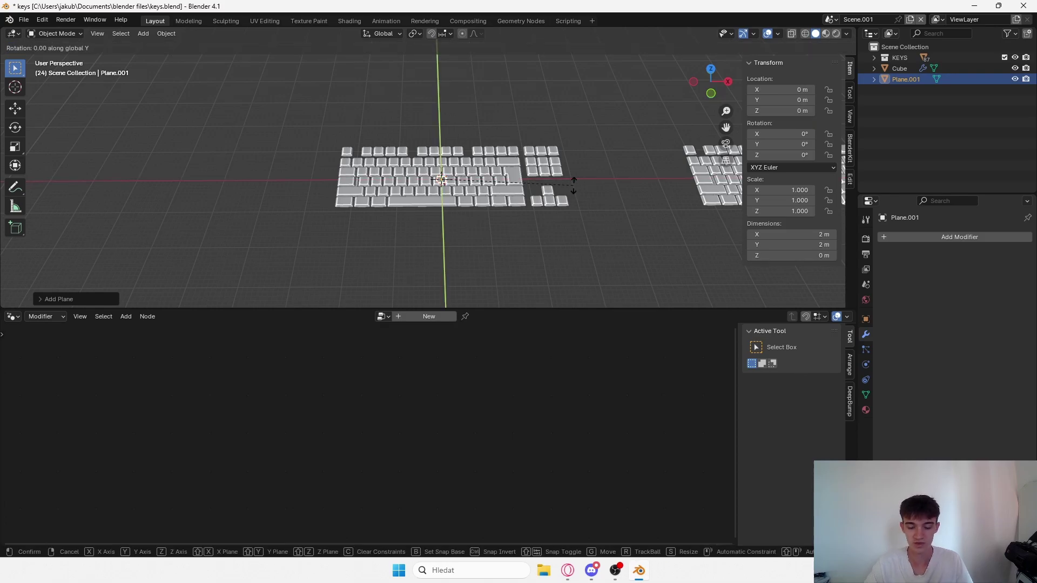
type("90")
key("Return")
Scale the plane to about 10.67, move it along X to about -28.4 m beside the keyboard, and save.
key("s")
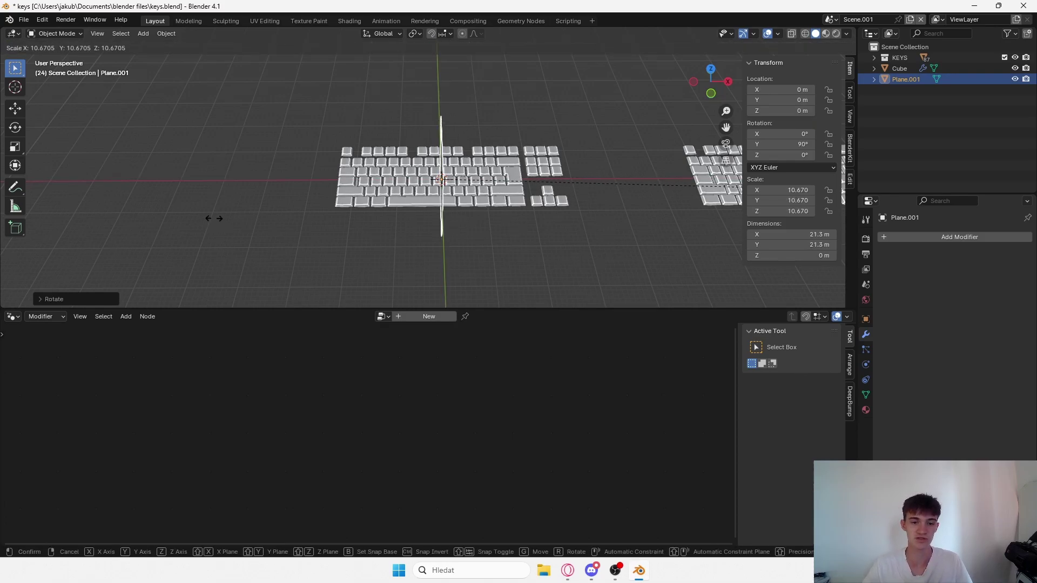
left_click(214, 218)
key("g")
key("x")
left_click(368, 161)
key("ctrl+s")
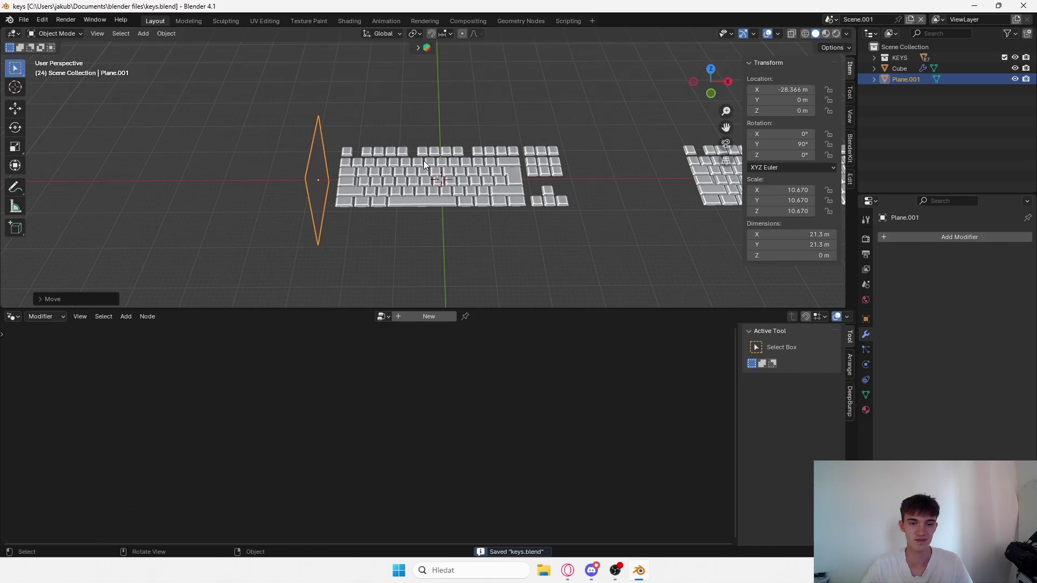
Pin the keyboard's node tree, add Plane.001 to it as an Object Info node set to Relative, and save.
left_click(423, 160)
left_click(483, 317)
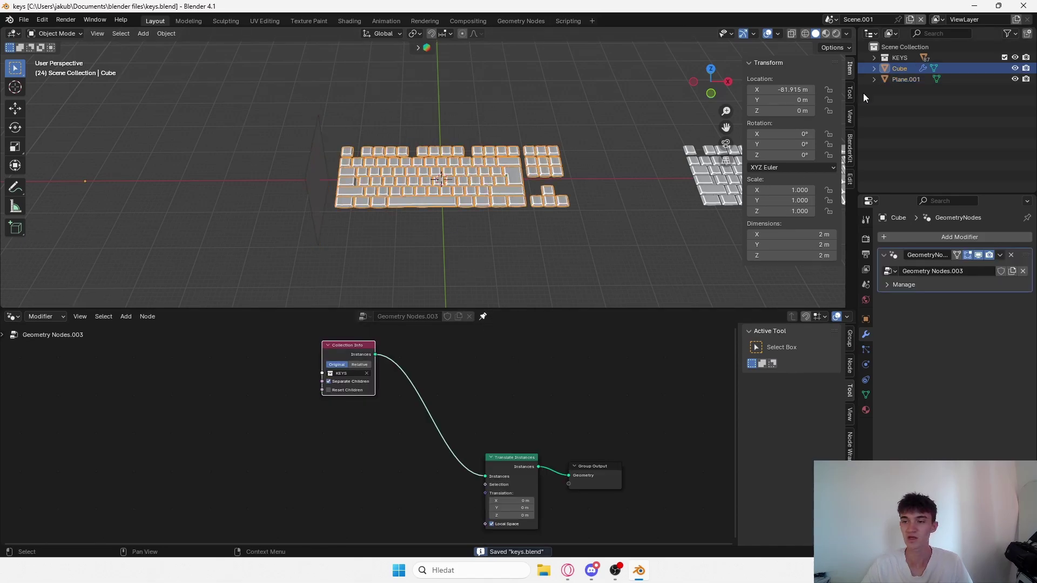
left_click_drag(890, 86, 882, 93)
left_click_drag(900, 80, 194, 479)
scroll(288, 477, "up", 5)
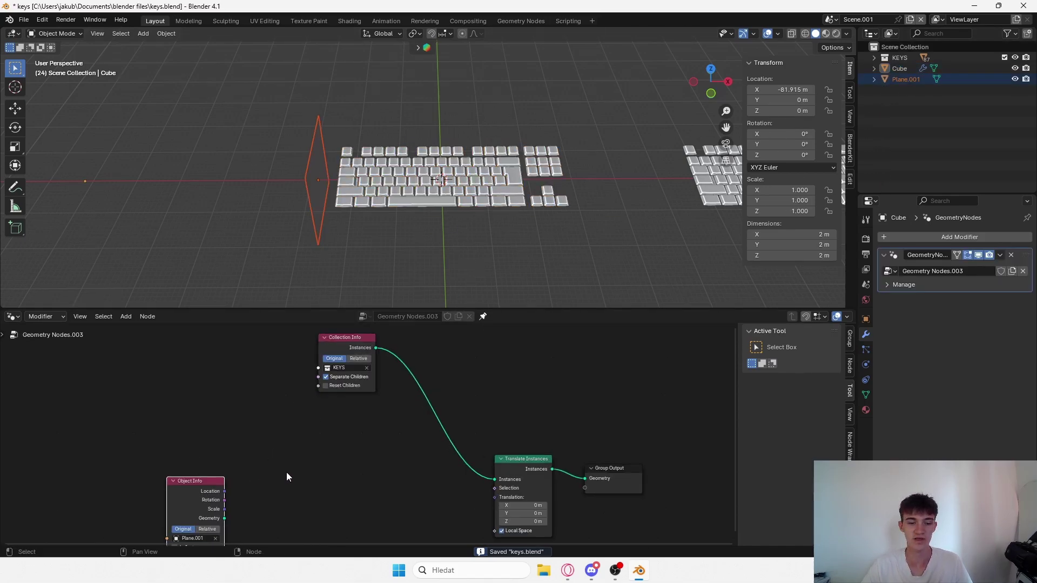
middle_click_drag(282, 502, 413, 393)
left_click(316, 436)
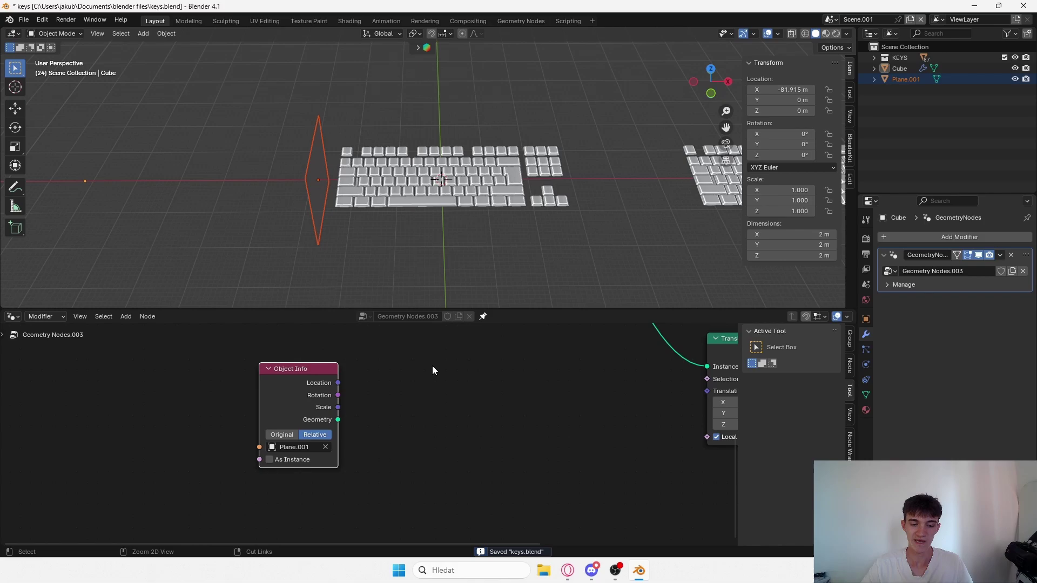
key("ctrl+s")
Move the Object Info node farther from the Translate Instances node to make room between them.
scroll(381, 430, "down", 2)
middle_click_drag(380, 426, 344, 448)
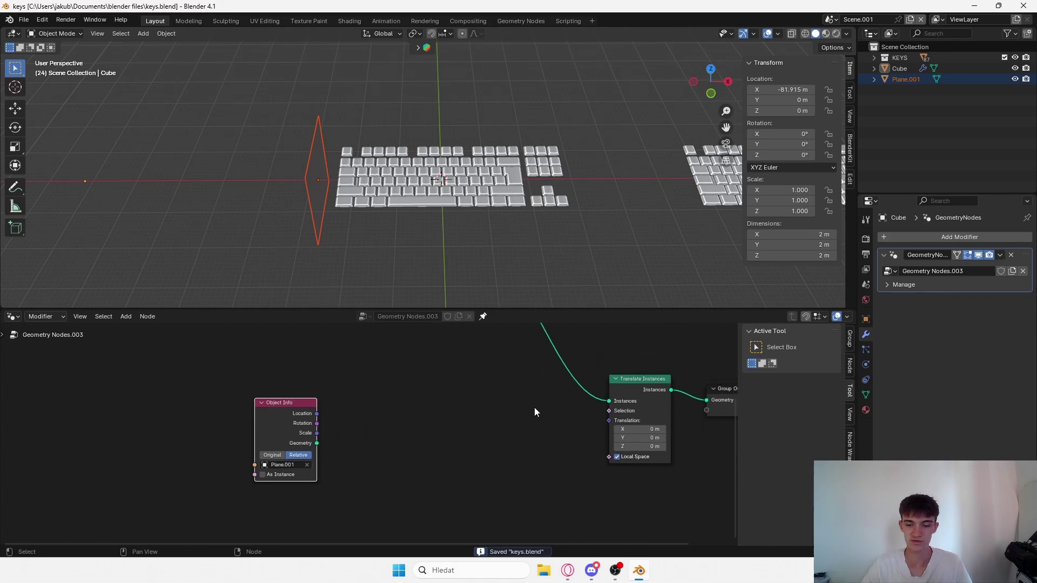
scroll(534, 412, "down", 4)
middle_click_drag(534, 412, 534, 447)
left_click_drag(349, 444, 294, 449)
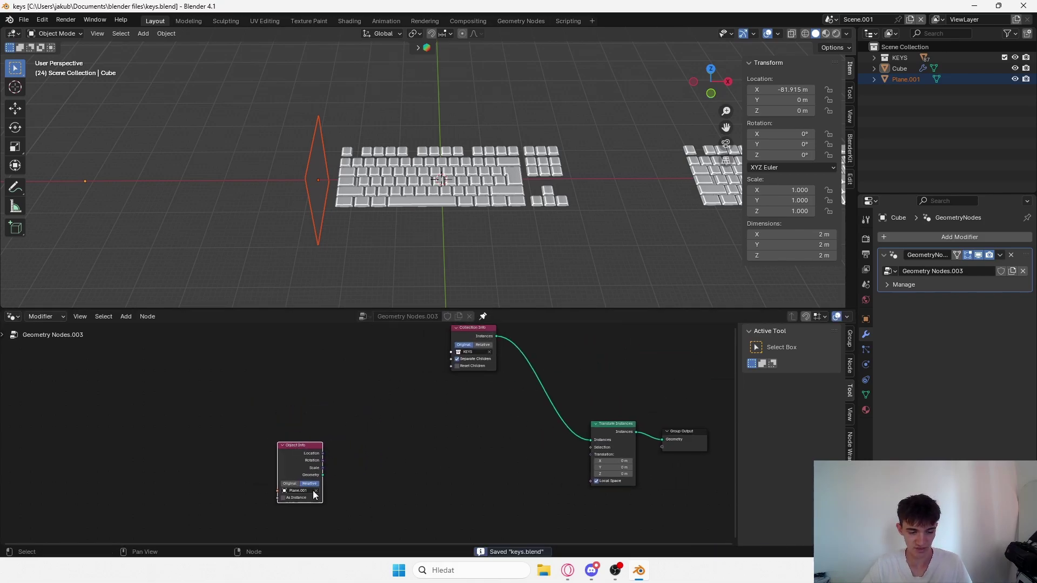
Add a Position node above the Object Info node.
key("shift+a")
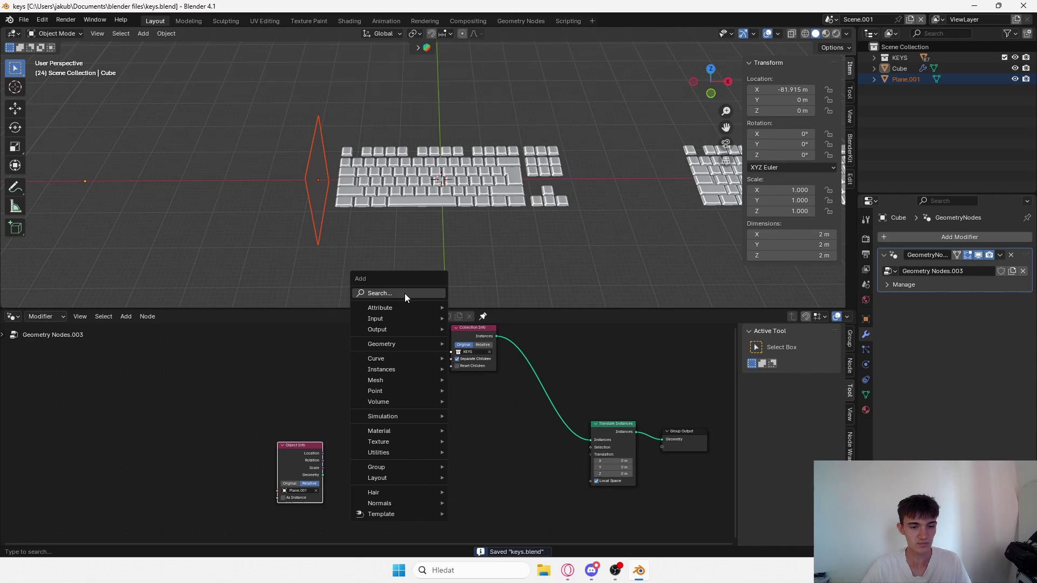
type("postion")
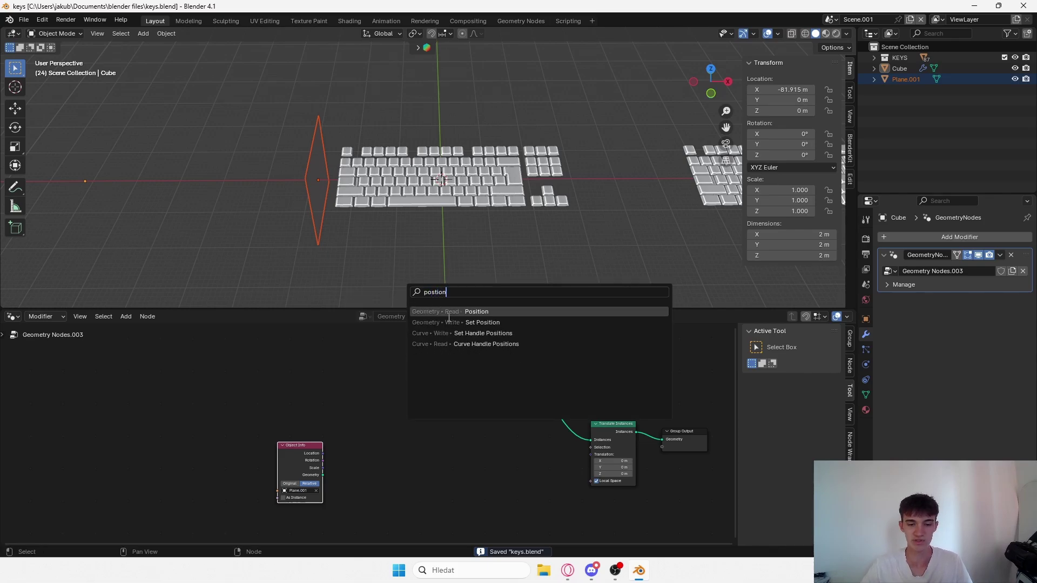
key("Return")
left_click(306, 408)
Add a Geometry Proximity node beside the Object Info node and save the file.
key("shift+a")
type("ge")
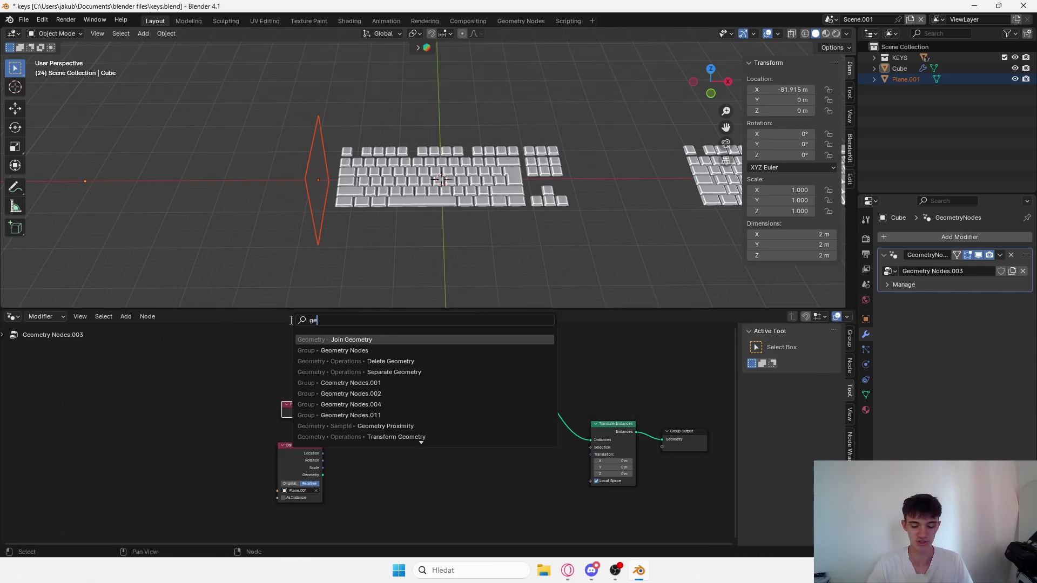
type("ometry proxi")
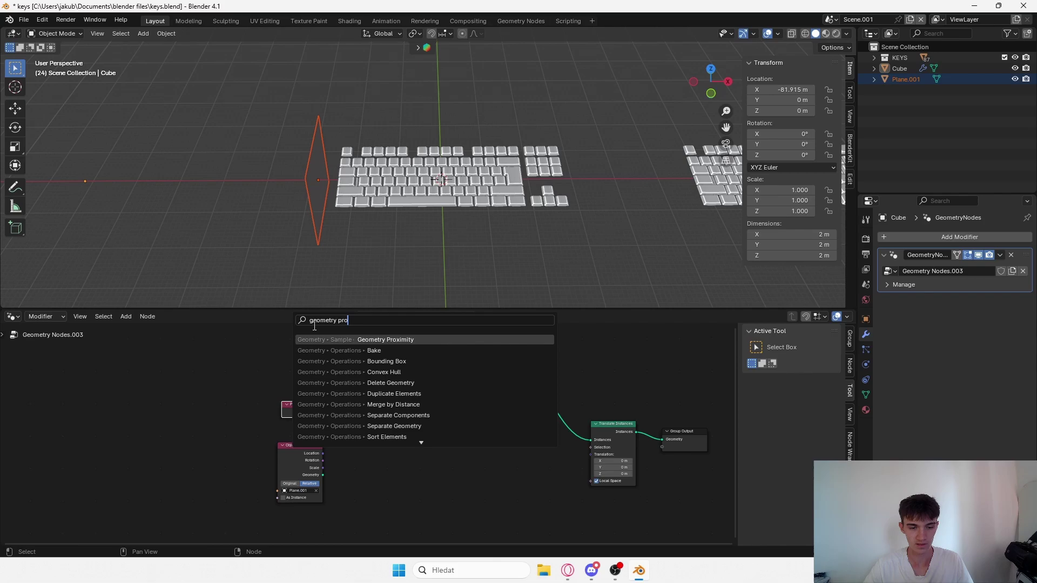
key("Return")
left_click(347, 450)
scroll(347, 450, "up", 1)
middle_click_drag(346, 447, 384, 423)
key("ctrl+s")
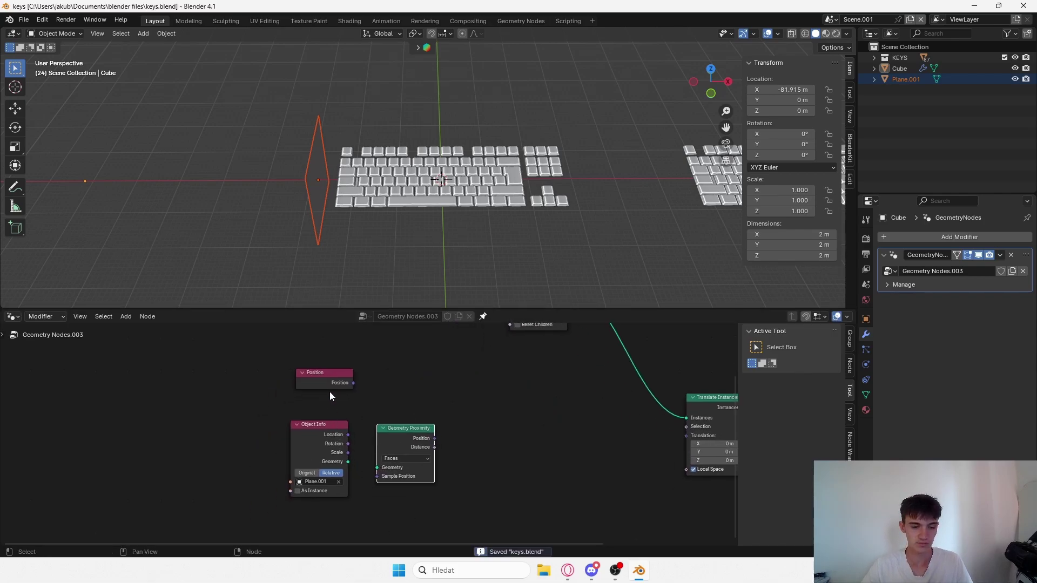
Link Position to Geometry Proximity's Sample Position and Object Info's Geometry to its Geometry input, tidy the nodes, and save.
left_click_drag(334, 380, 376, 477)
left_click_drag(347, 462, 377, 467)
left_click_drag(309, 433, 281, 421)
key("ctrl+s")
scroll(378, 434, "up", 1)
middle_click_drag(380, 446, 239, 427)
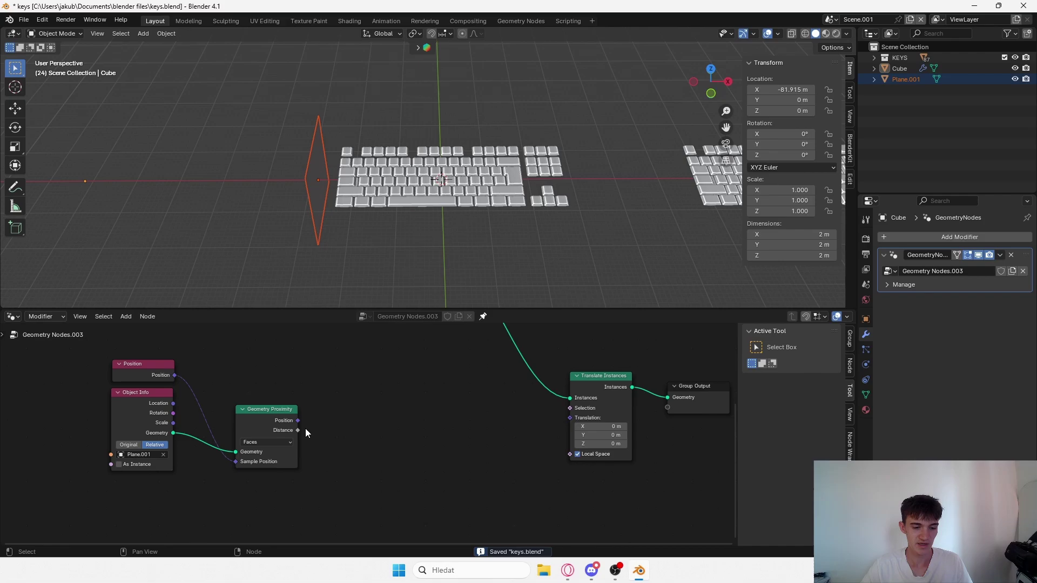
Link Geometry Proximity's Distance to Translate Instances' Translation, move Plane.001 to about X -38.2 m to test the effect, and save.
left_click_drag(297, 430, 570, 418)
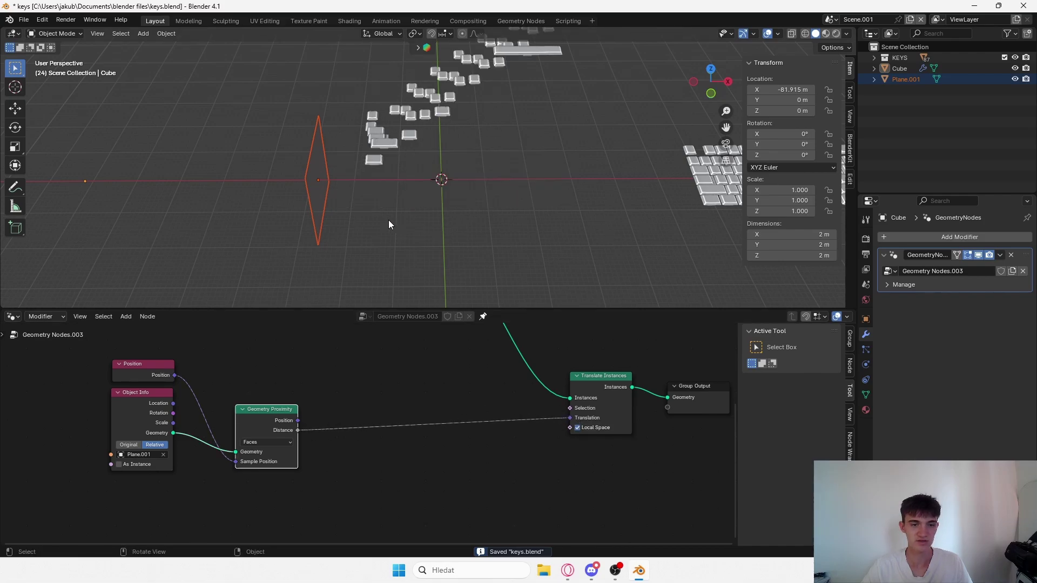
left_click(314, 192)
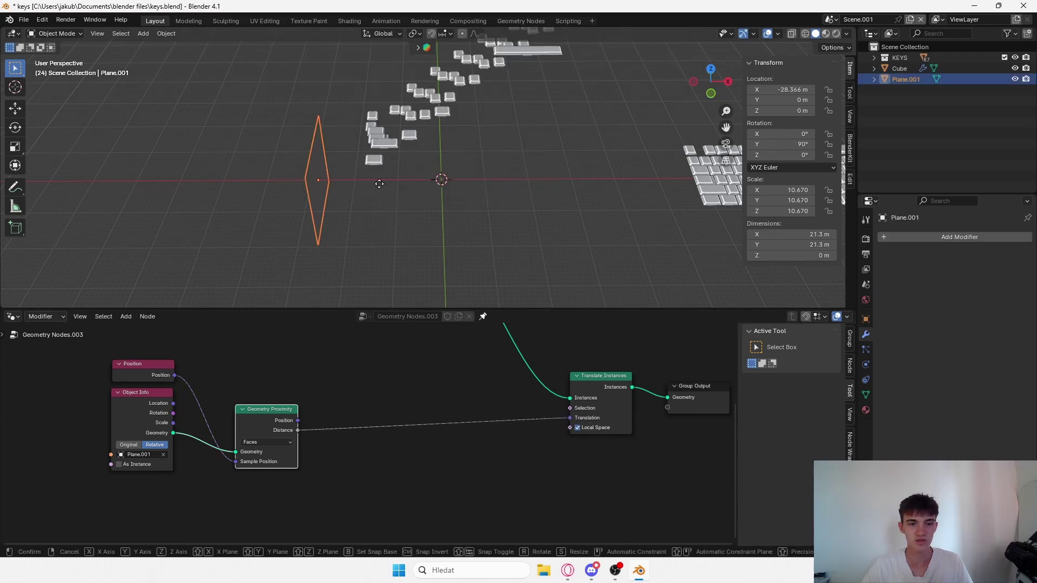
key("g")
left_click(375, 190)
middle_click_drag(374, 190, 459, 232)
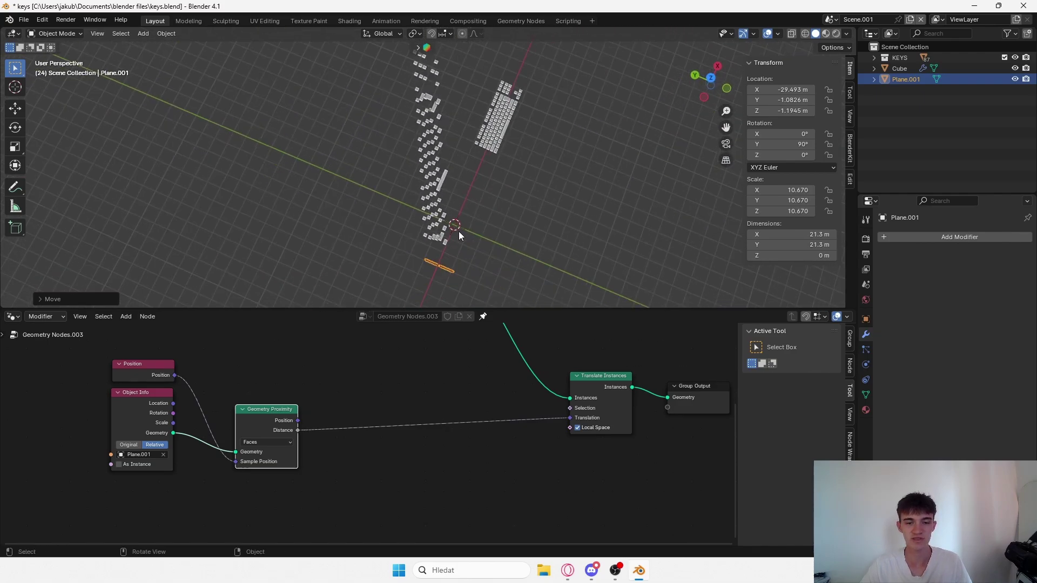
key("g")
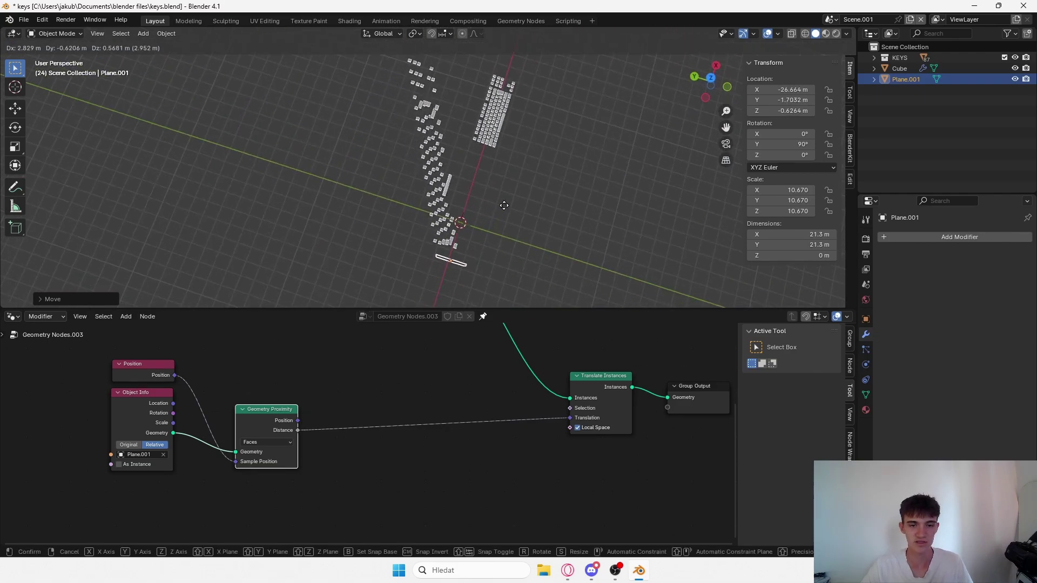
left_click(493, 226)
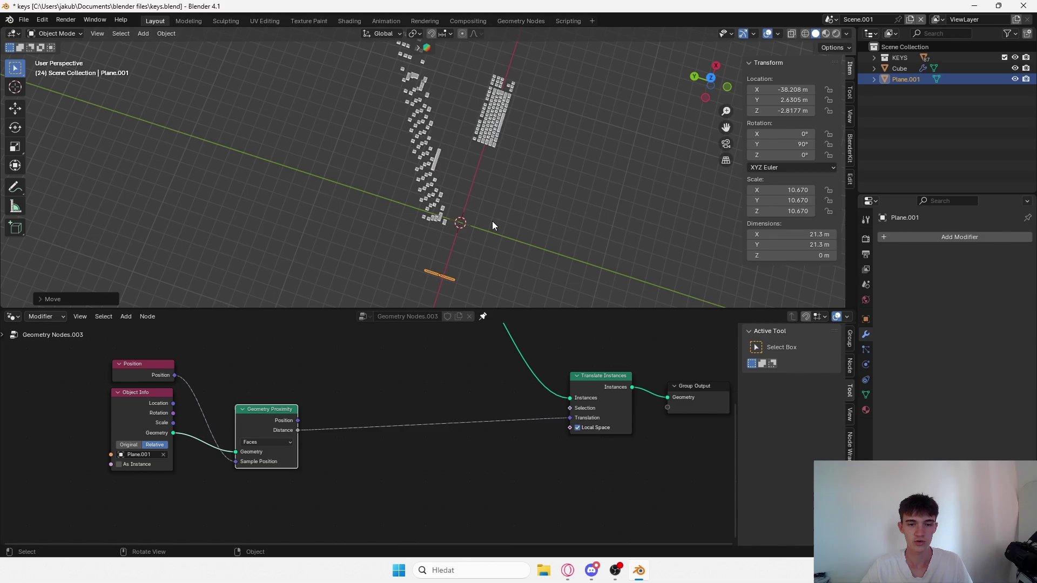
middle_click_drag(481, 184, 486, 237)
key("ctrl+s")
Insert a Combine XYZ node between Geometry Proximity and Translate Instances and route Distance into its Z input.
middle_click_drag(363, 382, 375, 378)
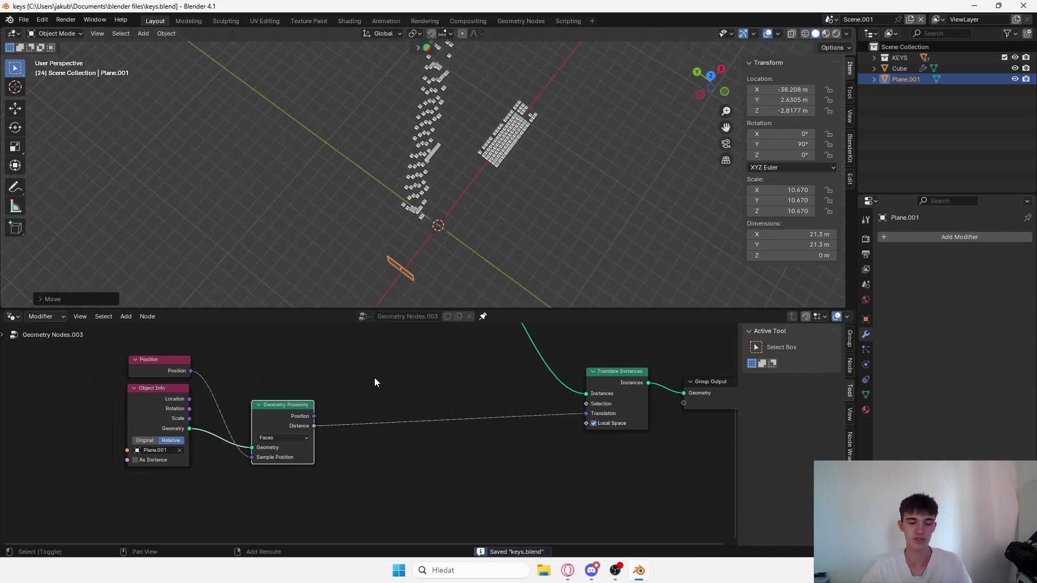
key("shift+a")
type("combi")
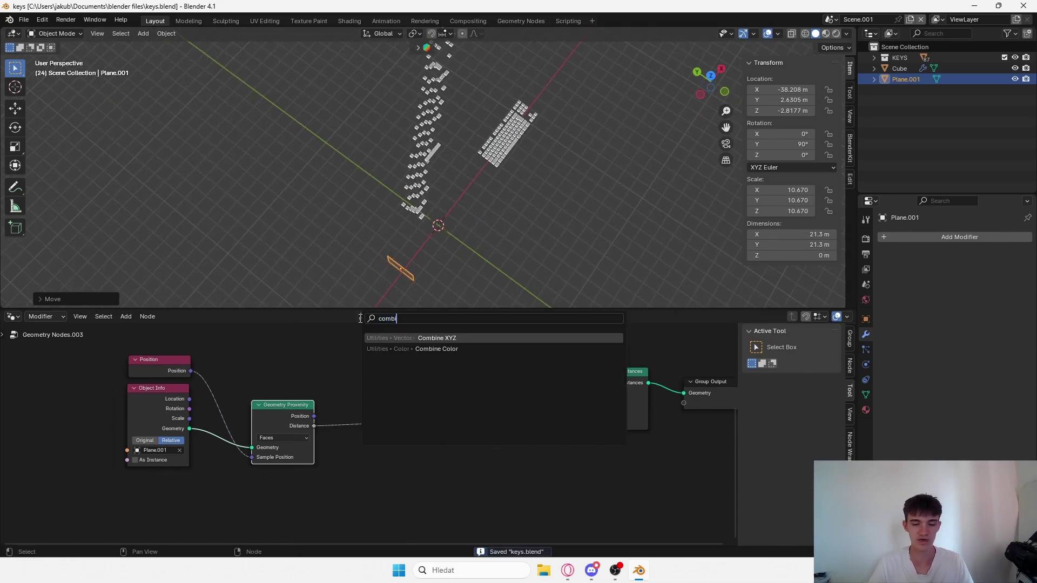
key("Return")
left_click(437, 394)
scroll(441, 405, "up", 1)
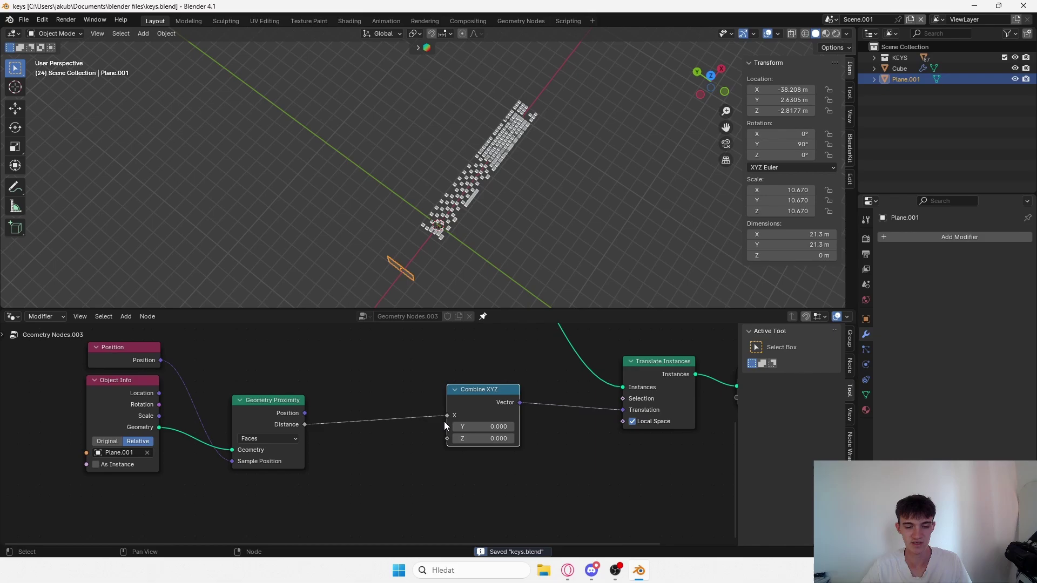
left_click_drag(446, 418, 448, 445)
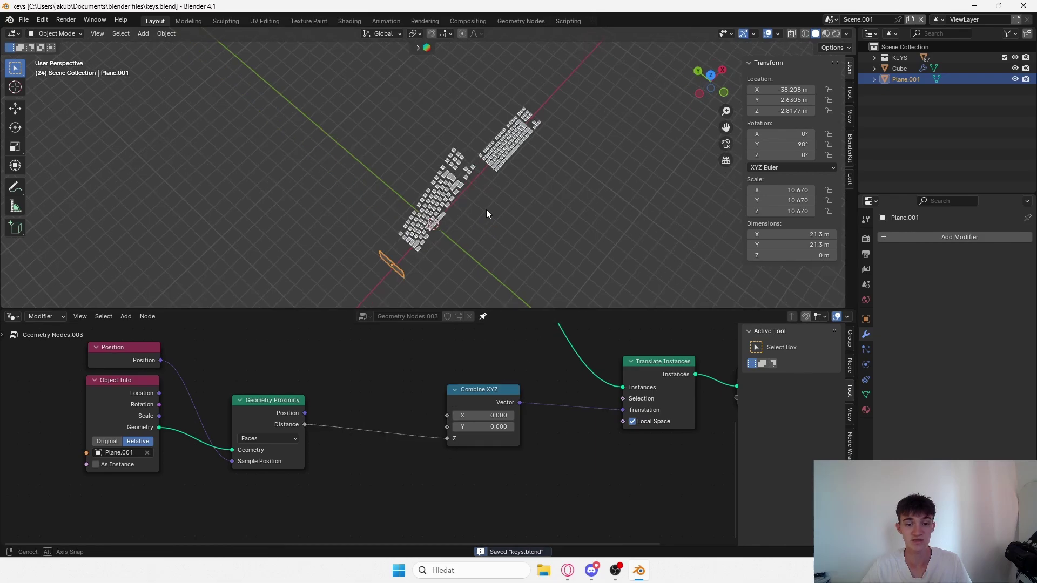
Test the Z displacement by sweeping Plane.001 past the keys, place it at about X -38.6 m, Y 9.9 m, Z 2.6 m, and save.
middle_click_drag(486, 209, 390, 182)
key("g")
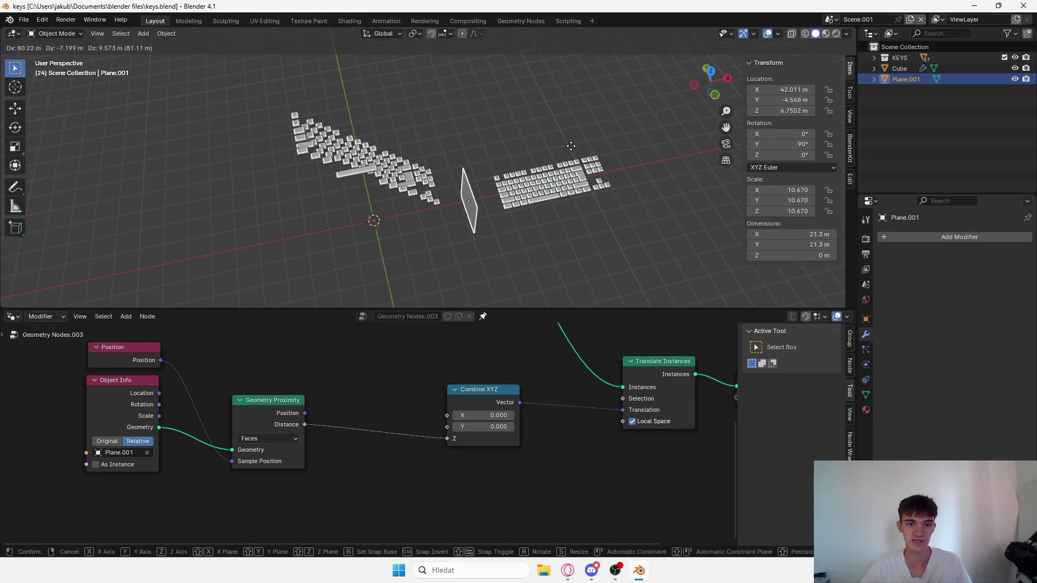
left_click(387, 160)
key("ctrl+s")
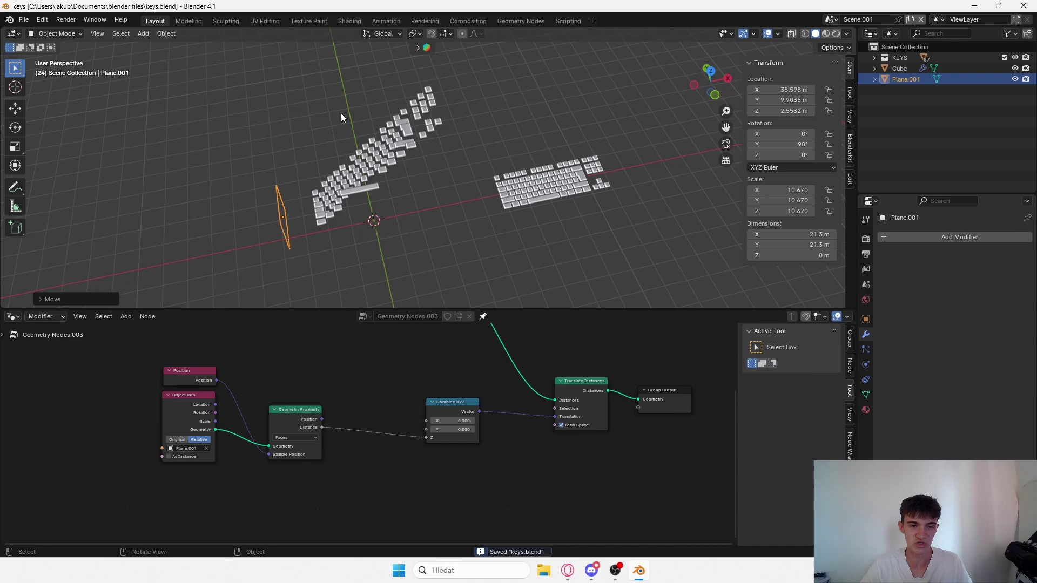
middle_click_drag(341, 117, 422, 220)
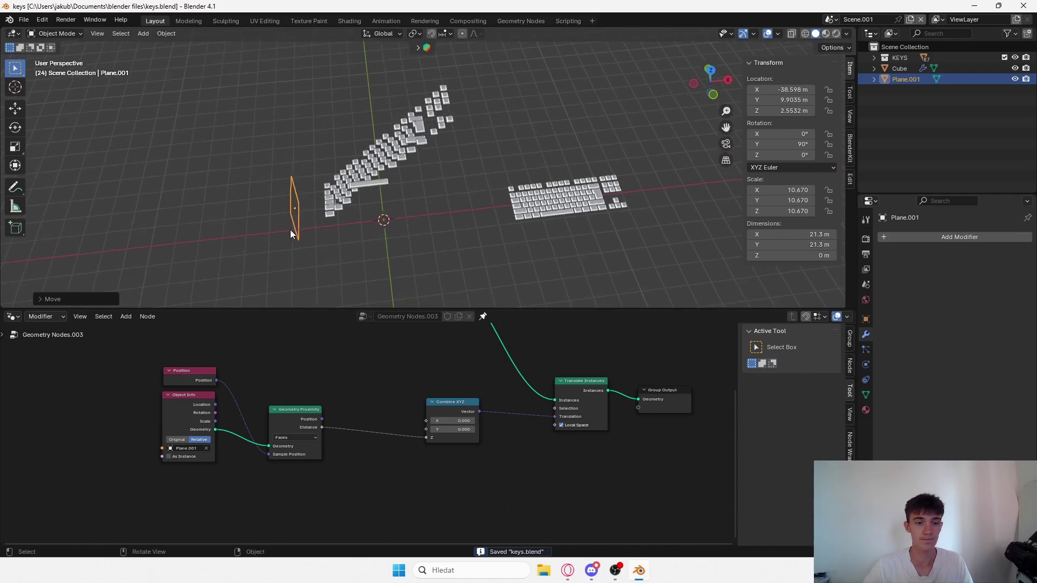
Move the Position, Object Info and Geometry Proximity nodes together away from Combine XYZ to make room.
left_click_drag(318, 354, 199, 468)
key("g")
left_click(114, 450)
Insert a Vector Math Add node between Geometry Proximity's Distance and Combine XYZ's Z input, and save the file.
key("shift+a")
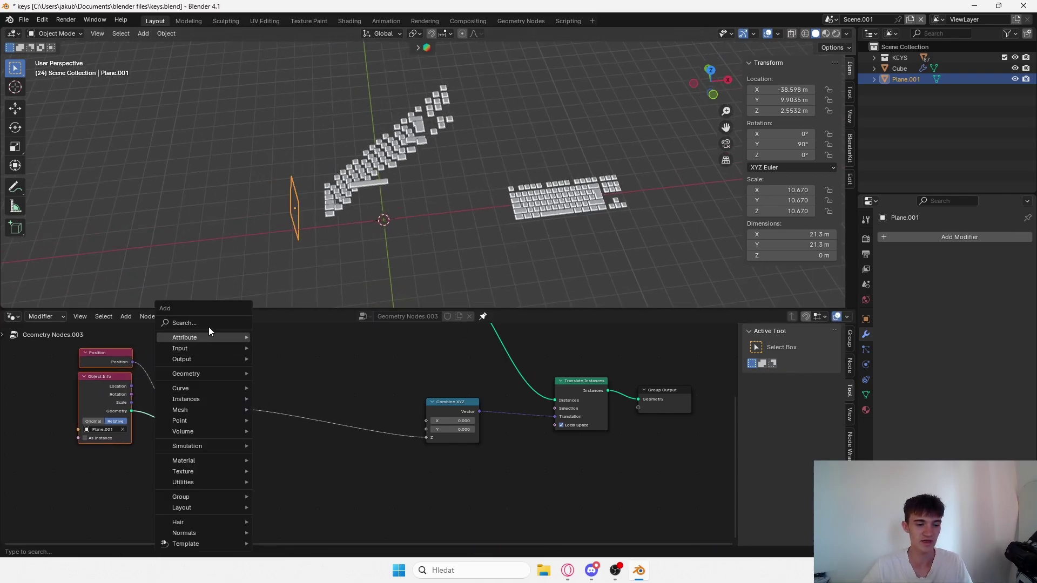
left_click(209, 327)
type("map r")
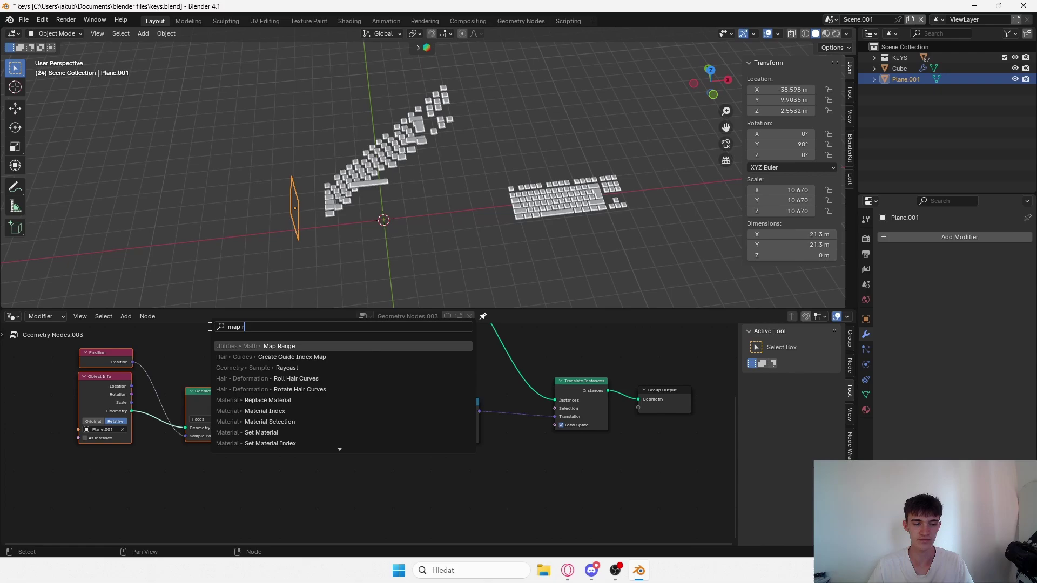
key("BackSpace")
key("BackSpace")
key("BackSpace")
key("BackSpace")
key("BackSpace")
type("vec")
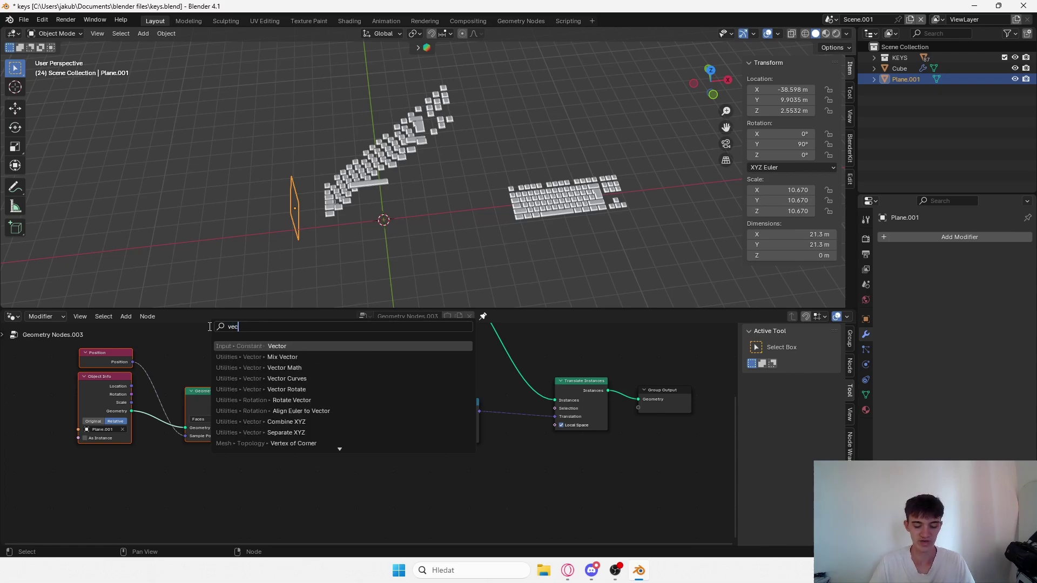
type("tor add")
key("Return")
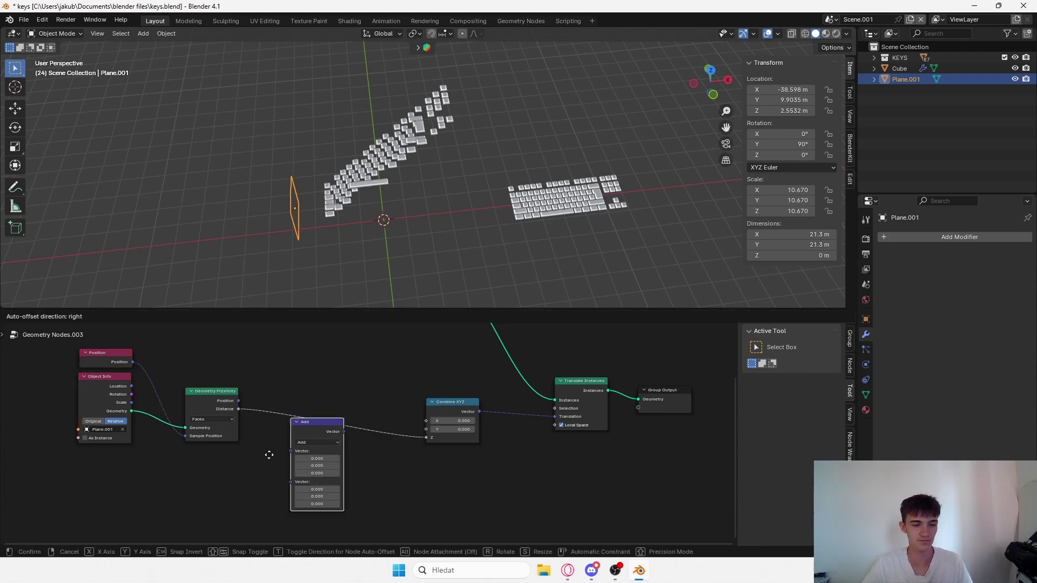
left_click(279, 465)
key("ctrl+s")
left_click_drag(280, 466, 284, 398)
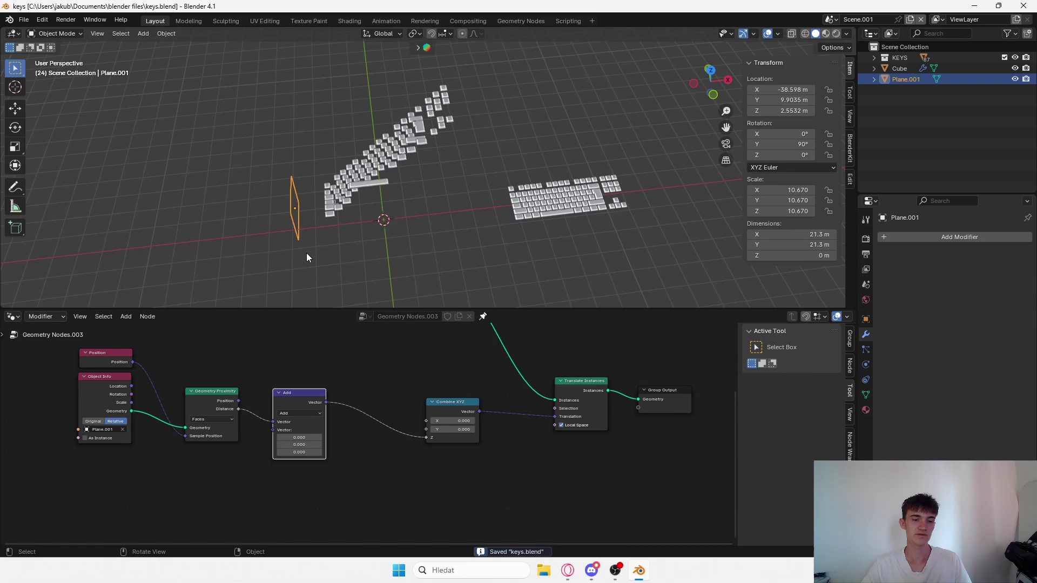
Change the Vector Math node's operation from Add to Scale.
left_click(310, 414)
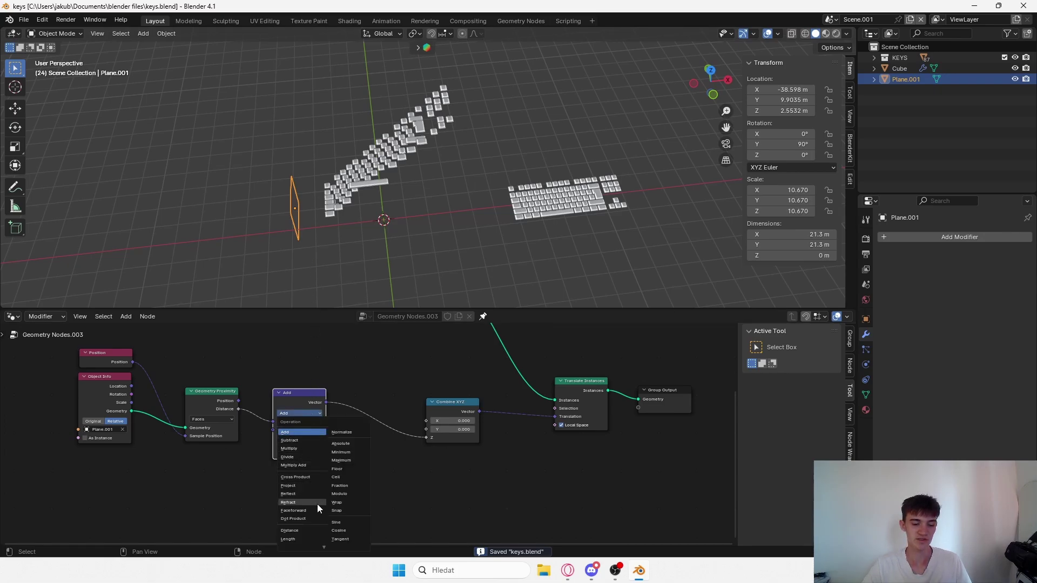
left_click(487, 501)
scroll(481, 492, "down", 3)
middle_click_drag(402, 439, 368, 400)
scroll(361, 437, "up", 2)
scroll(354, 399, "up", 3)
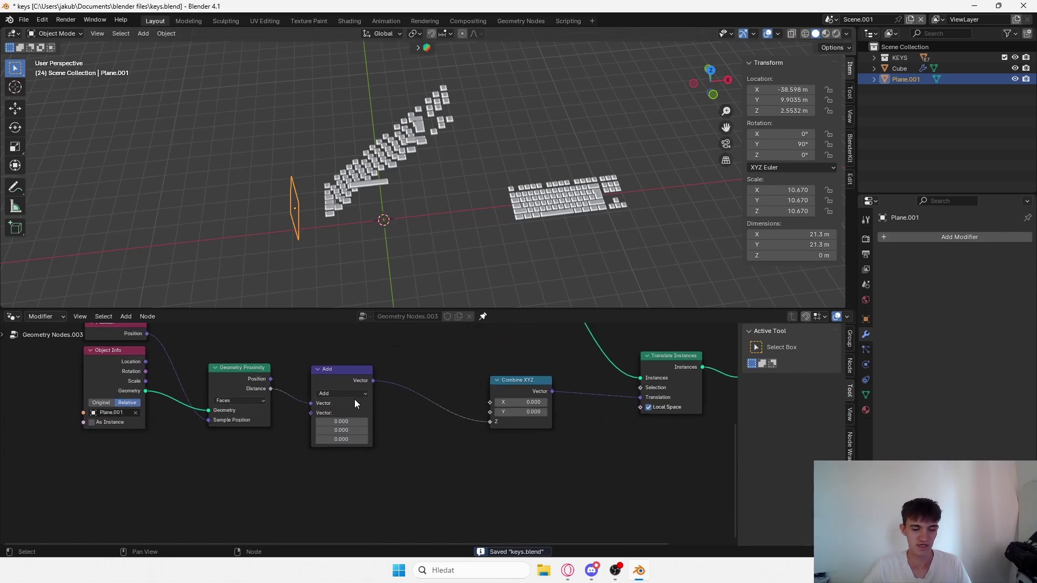
left_click(351, 394)
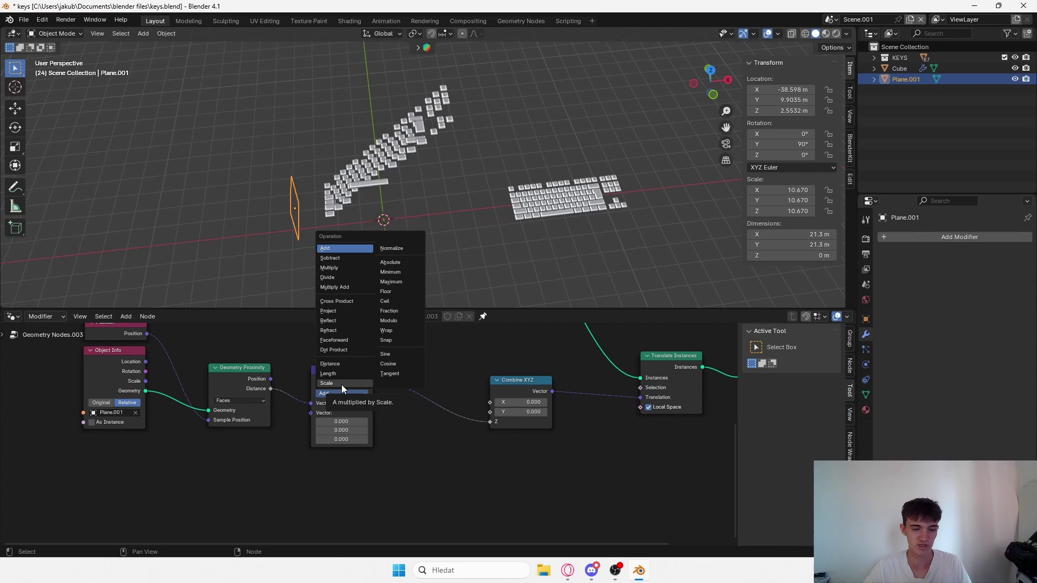
left_click(340, 384)
Try a scale factor of 0.690 and annotate a reach line and a circle around the plane in the viewport.
left_click_drag(344, 413, 324, 413, "shift")
scroll(290, 200, "up", 3)
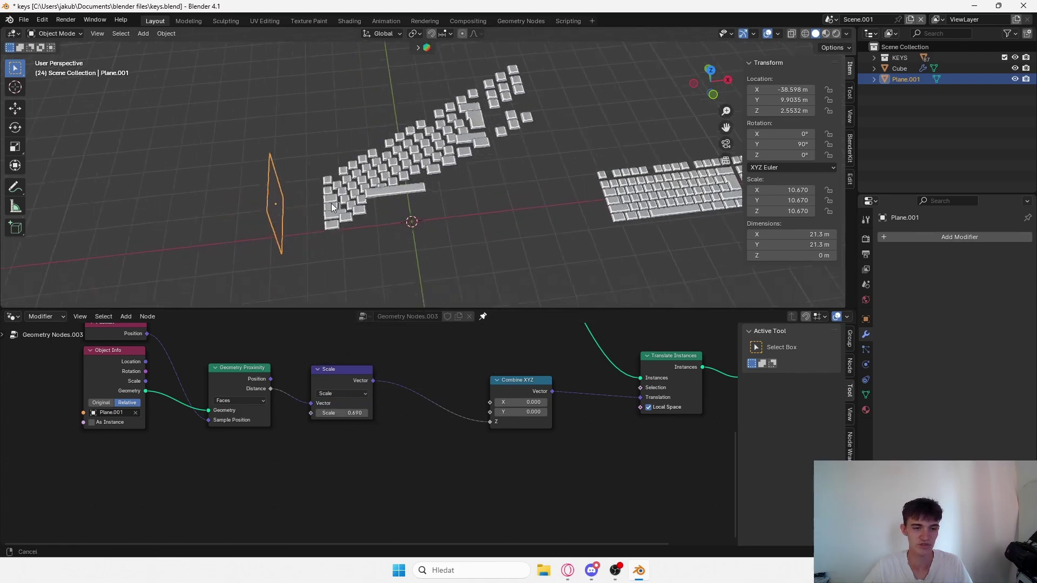
left_click(14, 187)
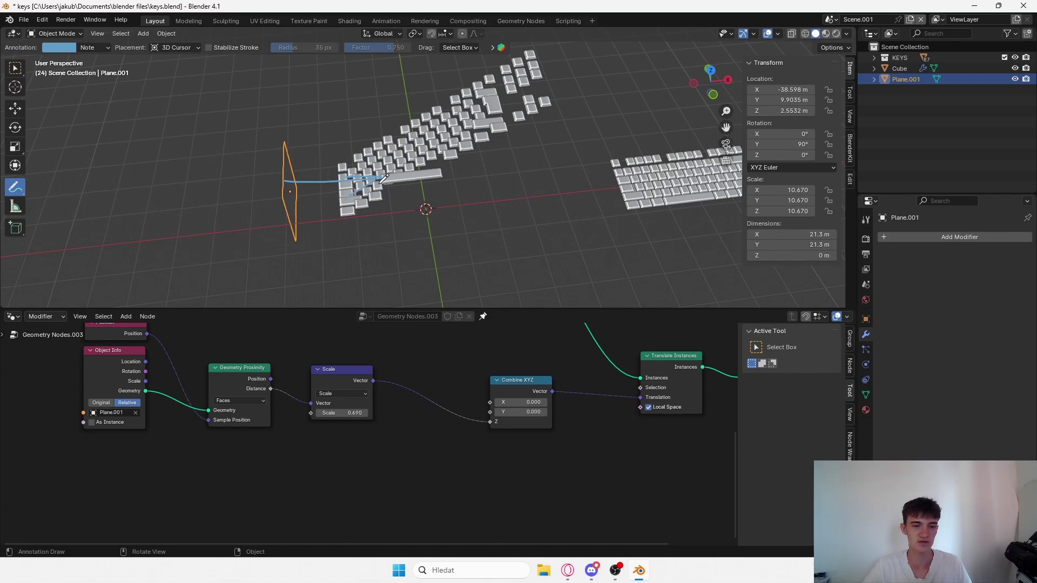
left_click_drag(305, 114, 254, 140)
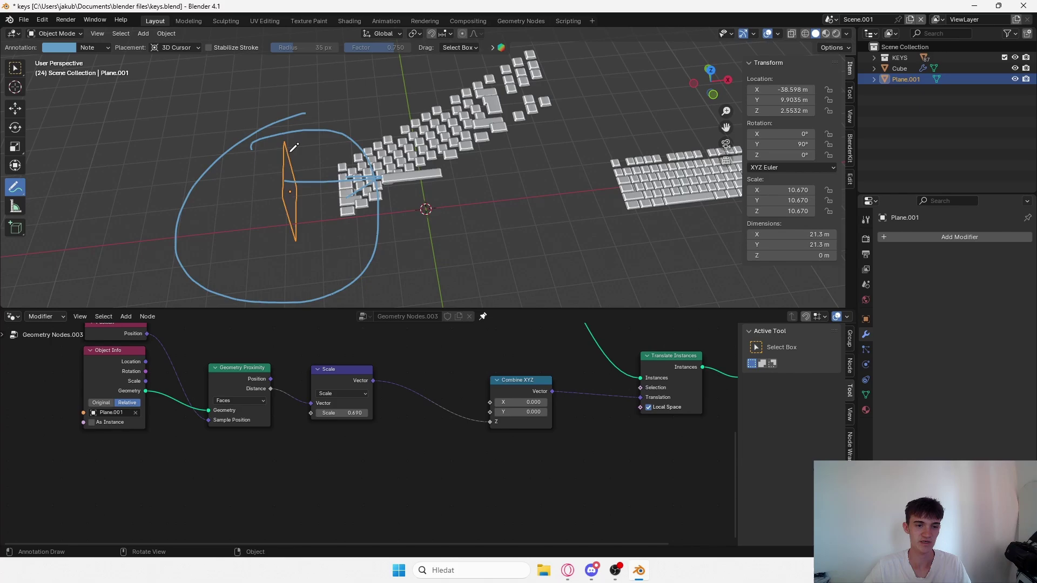
Undo the annotation strokes and the scale factor change, return to the Select Box tool, and save.
key("ctrl+z")
key("ctrl+z")
key("ctrl+z")
key("ctrl+z")
key("ctrl+z")
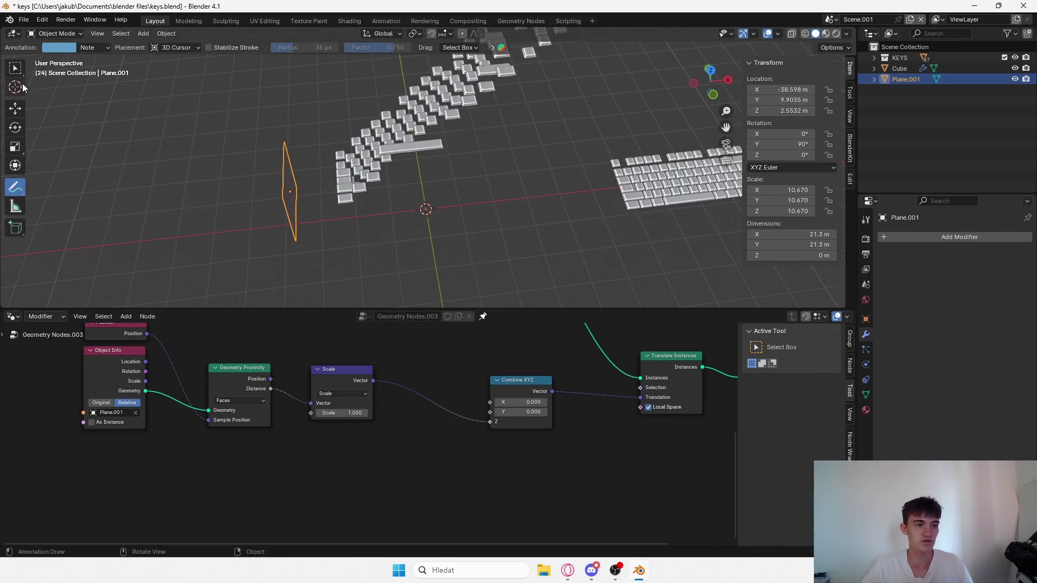
key("w")
key("ctrl+s")
Insert a Map Range node between the Scale and Combine XYZ nodes and save the file.
key("shift+a")
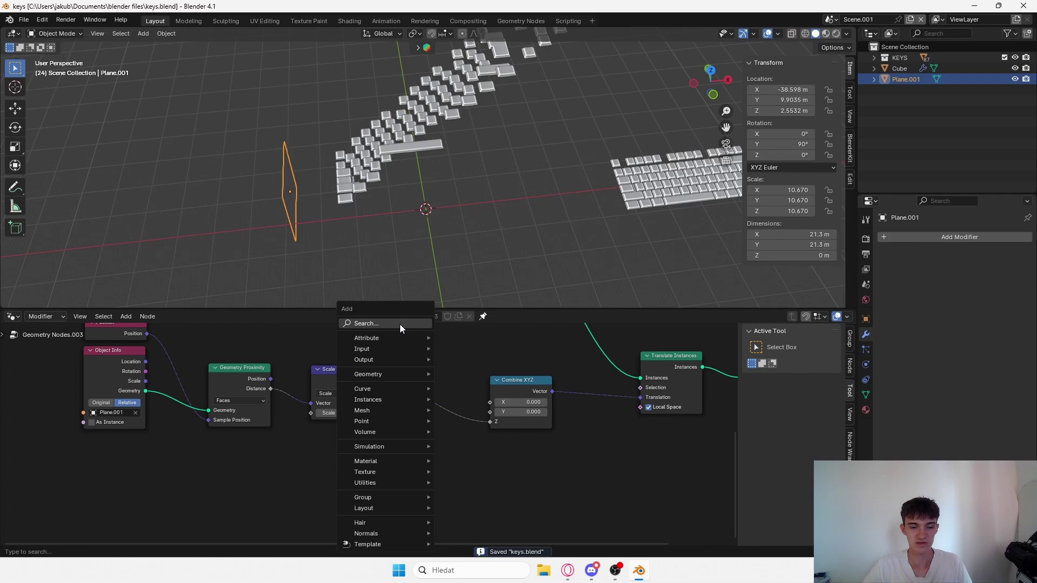
type("ma")
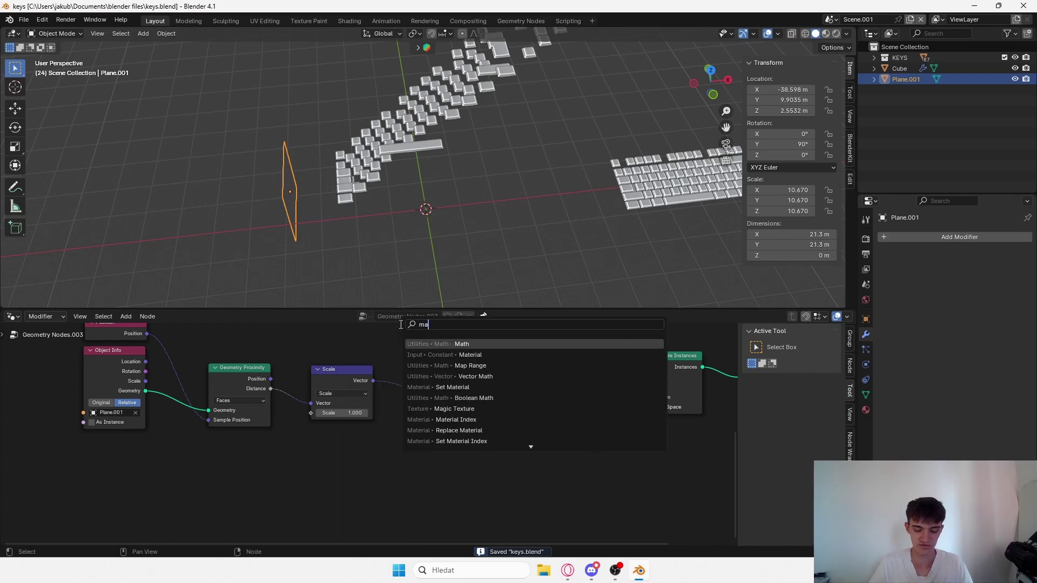
type("p ran")
key("Return")
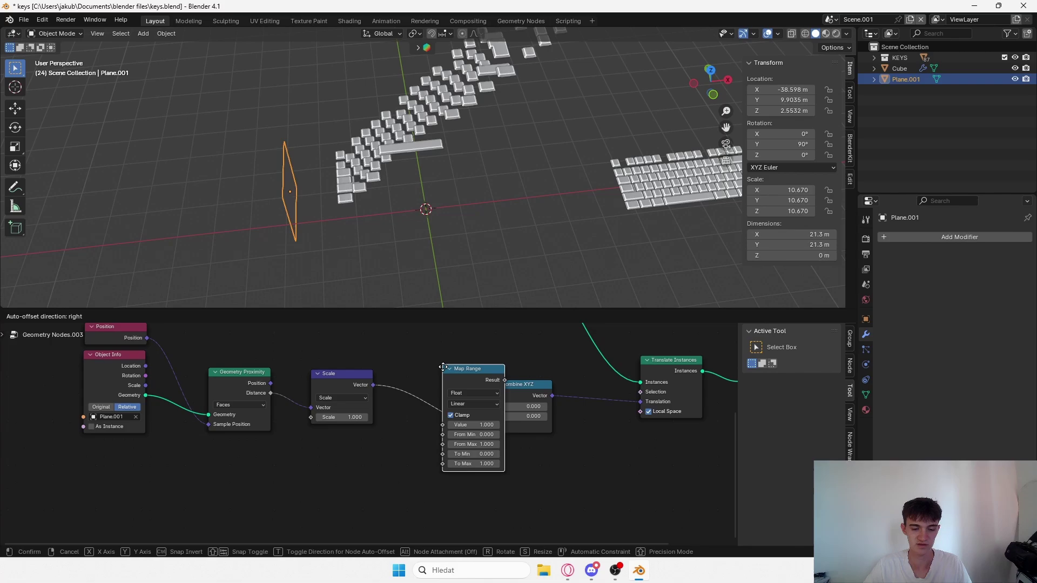
left_click(443, 369)
key("ctrl+s")
Move Plane.001 into the keyboard at about X -7.7 m, Y 1.2 m, Z -1.2 m to check the mapped effect on the keys.
key("g")
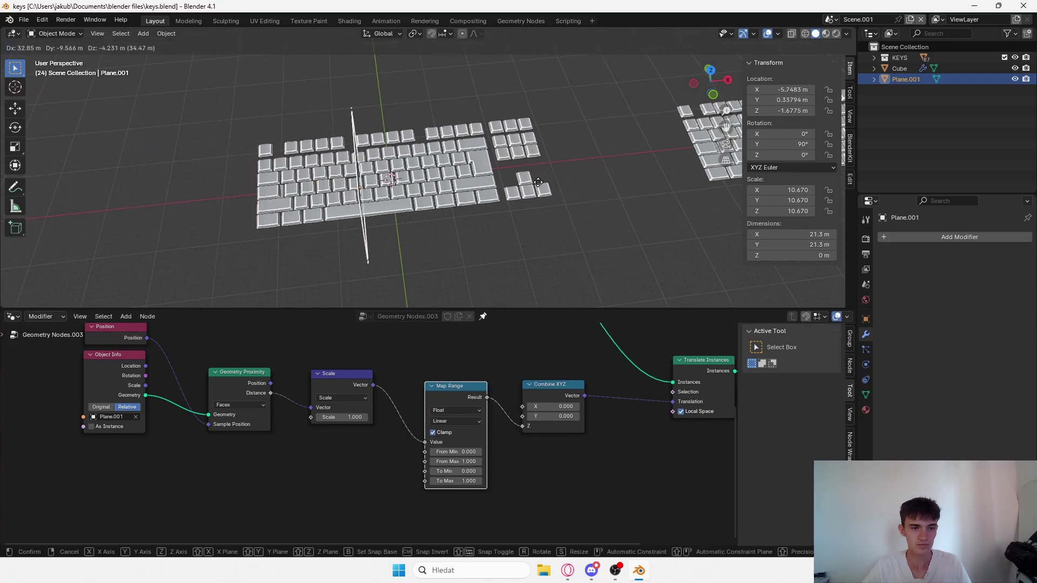
left_click(538, 182)
scroll(518, 181, "up", 6)
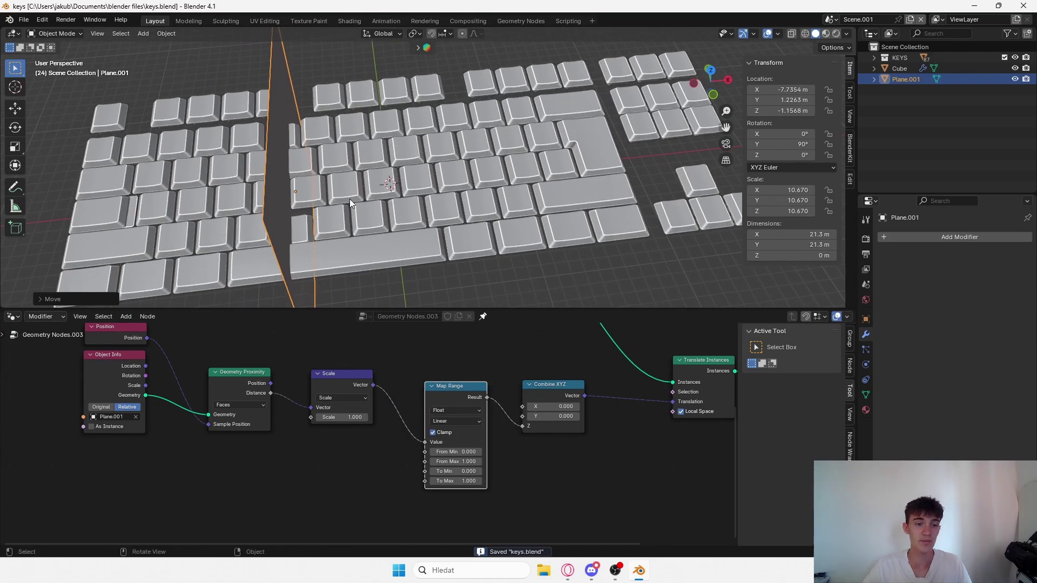
Set the Scale node to 1.040 and the Map Range node to From Min 0.030, From Max 8.230 and To Min 3.380.
middle_click_drag(349, 200, 456, 229)
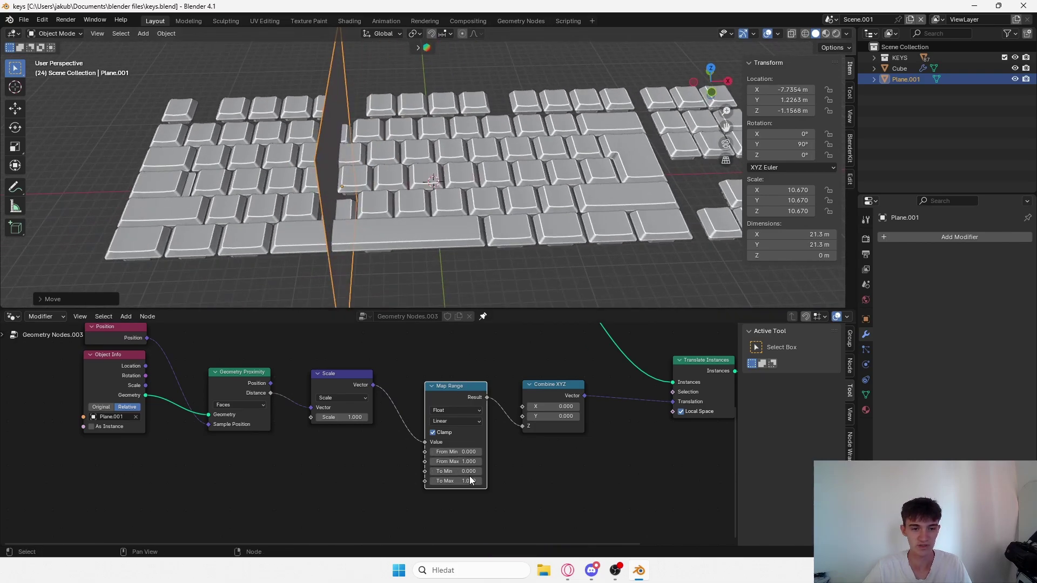
mouse_move(468, 471)
left_mouse_down()
mouse_move(496, 471)
mouse_move(470, 471)
left_mouse_up()
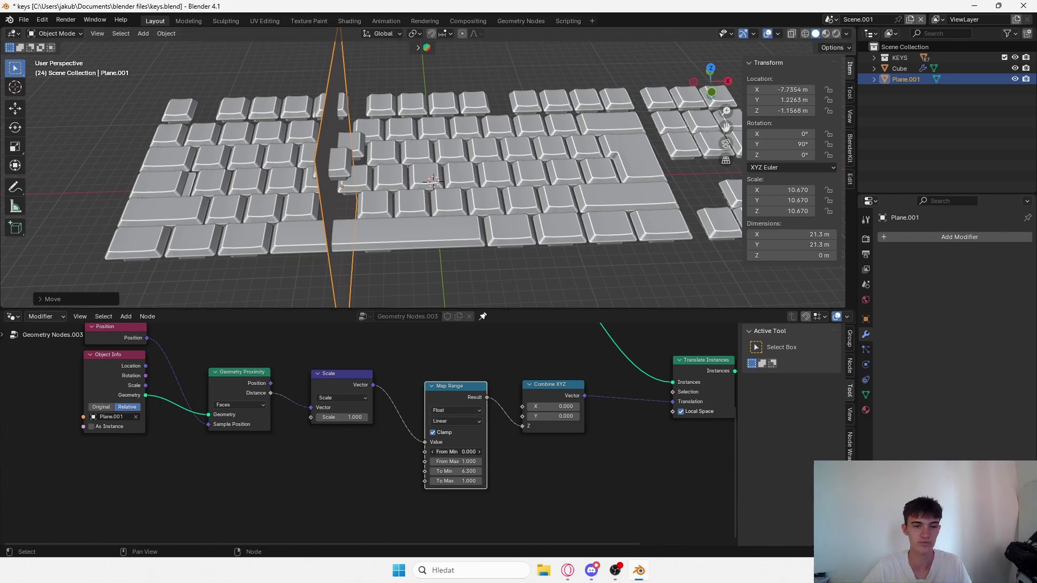
left_click_drag(467, 452, 513, 461)
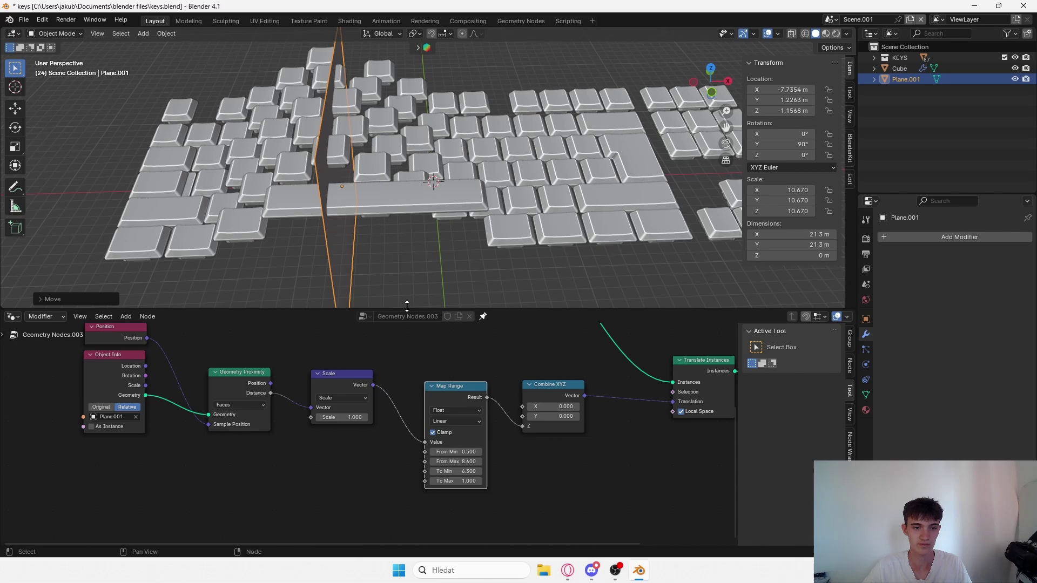
middle_click_drag(407, 302, 465, 275)
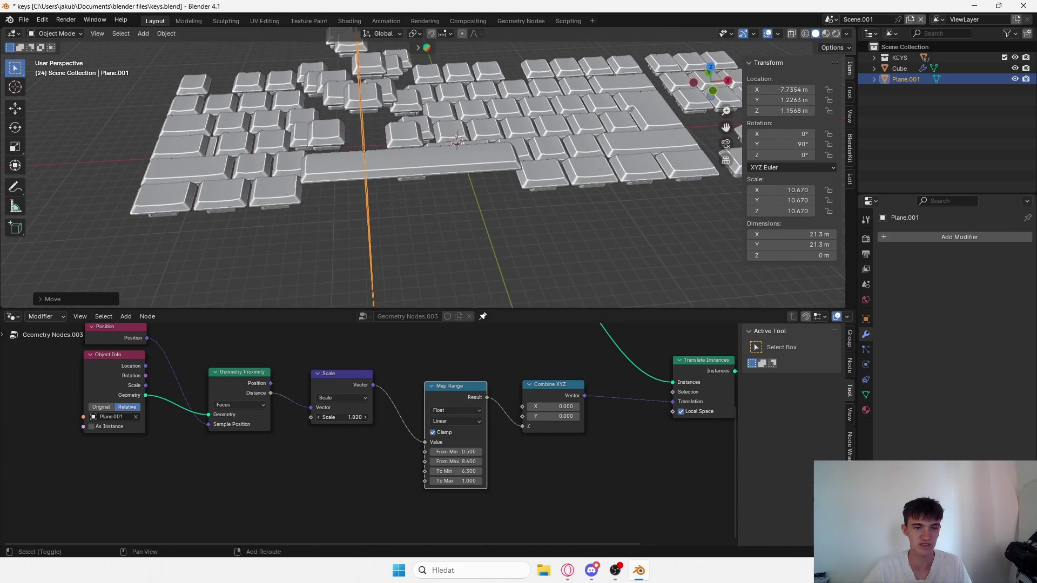
mouse_move(346, 418)
left_mouse_down()
mouse_move(380, 418)
mouse_move(324, 418)
left_mouse_up()
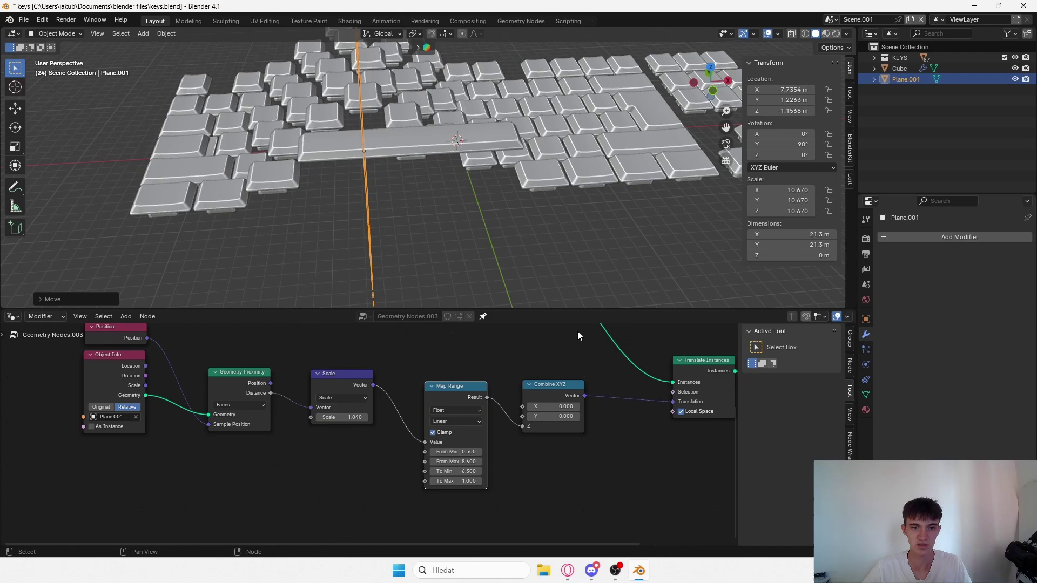
left_click_drag(469, 452, 464, 462)
left_click_drag(468, 471, 457, 471)
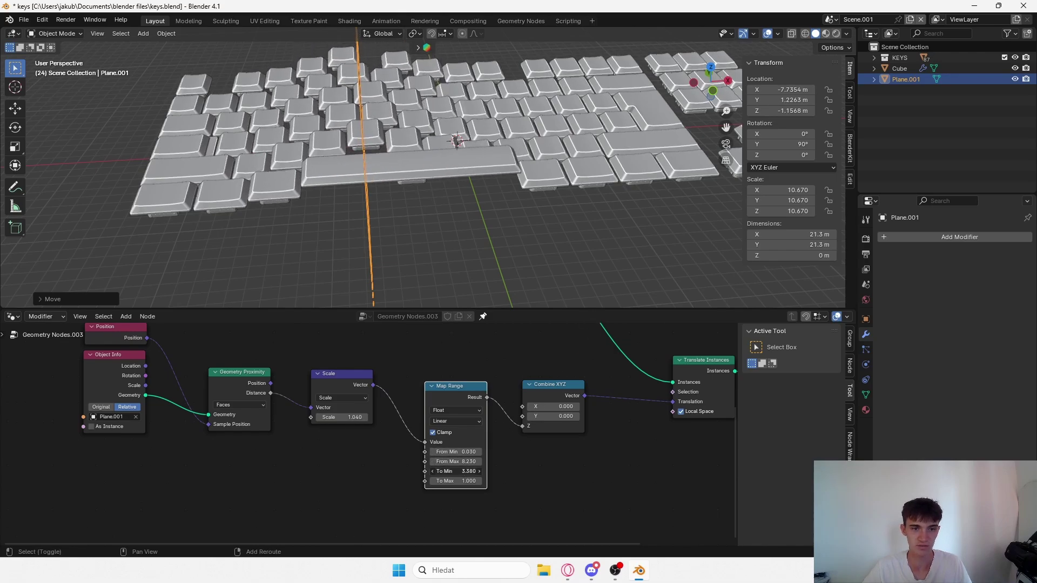
Shrink Plane.001 to a scale of about 8.21 and move it across the keys to about X -15.5 m, Y 2.6 m, Z 1.5 m.
key("g")
scroll(579, 167, "down", 4)
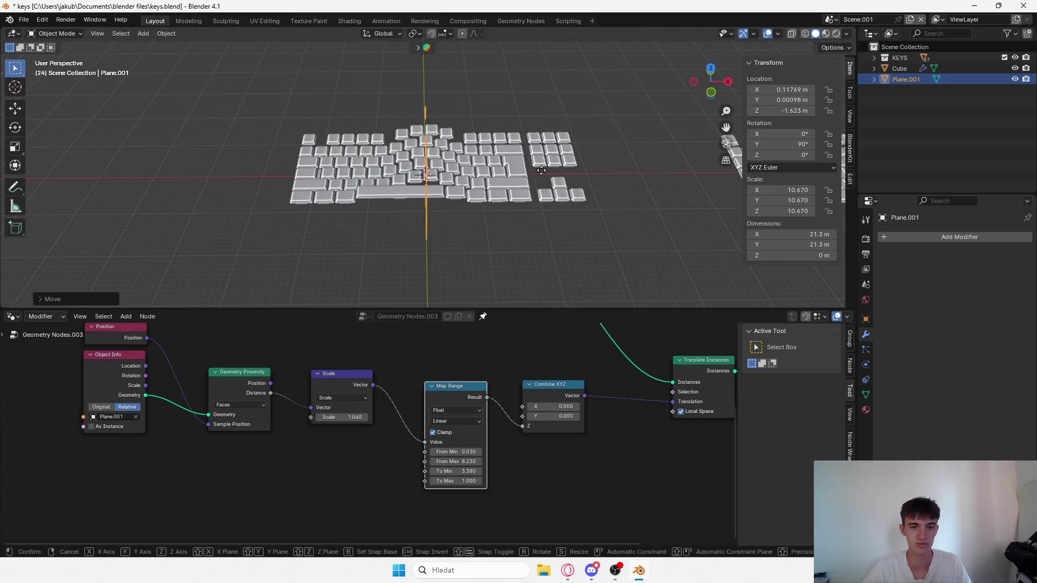
left_click(494, 183)
key("s")
left_click(454, 180)
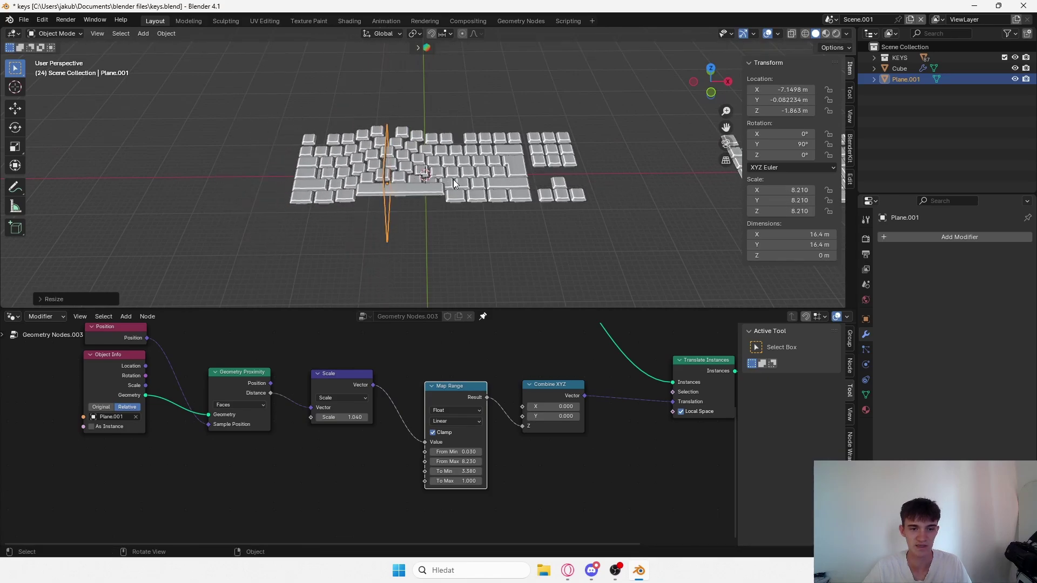
key("g")
left_click(375, 152)
middle_click_drag(376, 152, 409, 182)
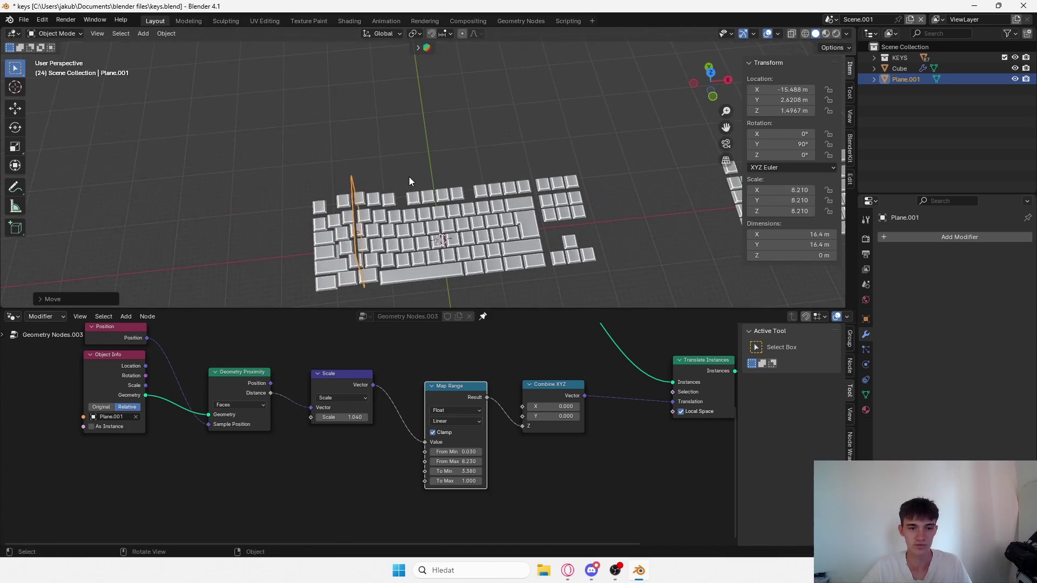
Delete Plane.001 from the scene and save the file.
key("Delete")
key("ctrl+s")
scroll(439, 184, "down", 4)
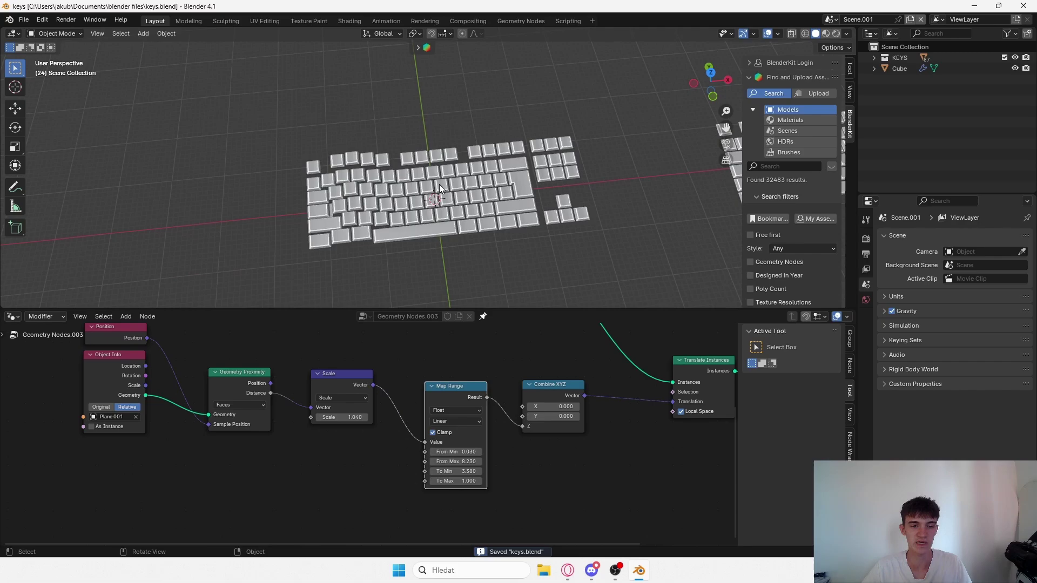
Add a mesh circle, scale it to about 18.2 and move it to about X -24.2 m, Y -5.7 m, Z -3.6 m.
key("shift+a")
mouse_move(441, 213)
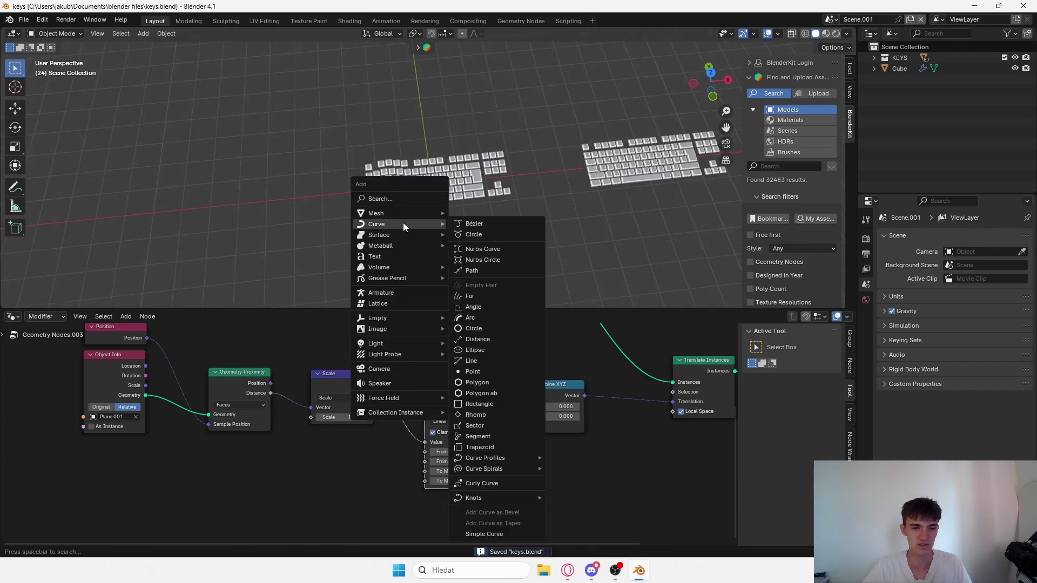
left_click(481, 244)
key("s")
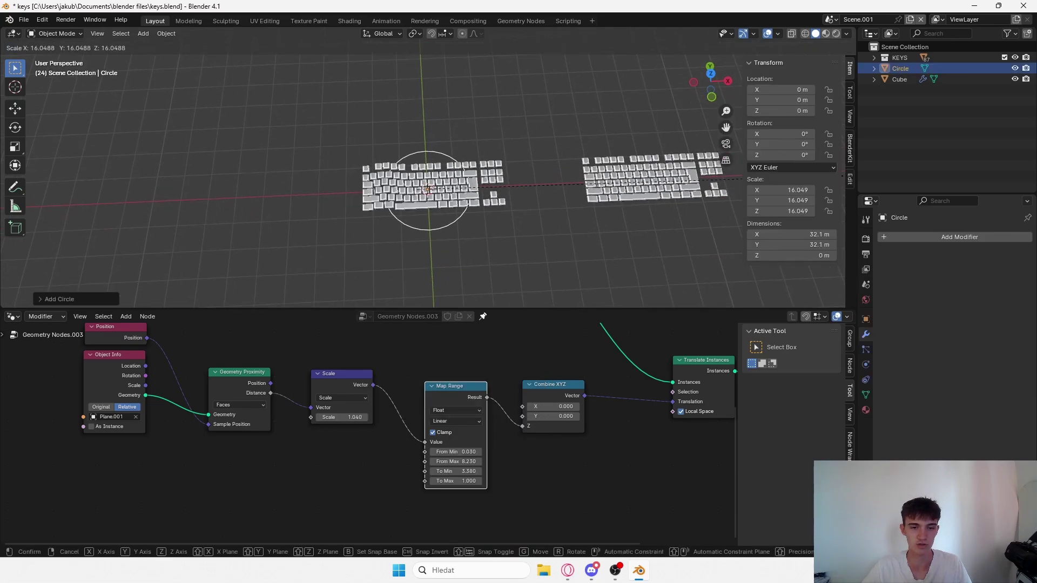
left_click(542, 258)
key("g")
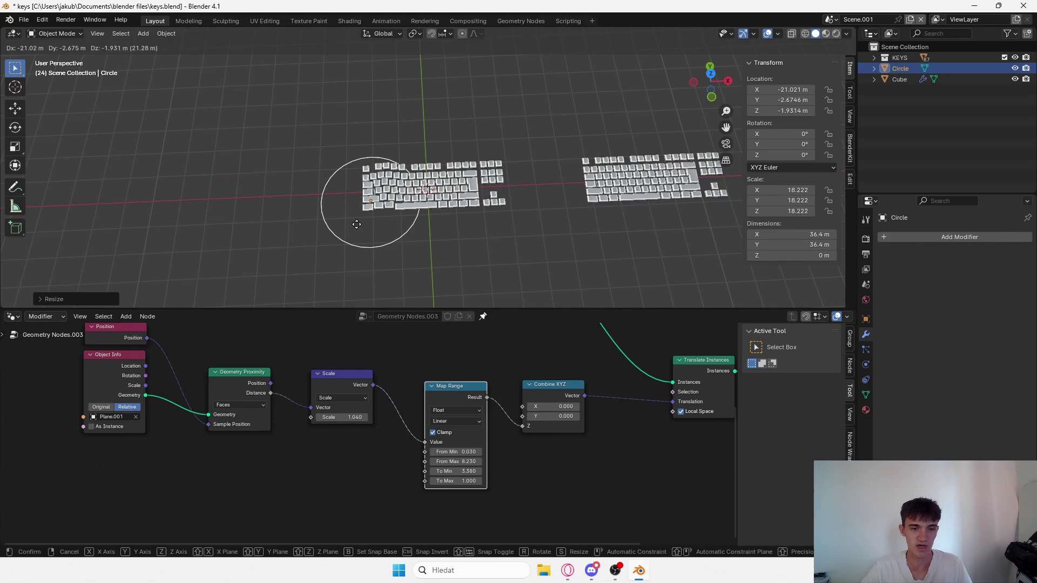
left_click(348, 233)
Delete the lower-left portion of the circle's vertices in Edit Mode and return to Object Mode.
key("Tab")
left_click_drag(254, 192, 394, 283)
key("x")
left_click(391, 262)
key("Tab")
scroll(173, 410, "up", 2)
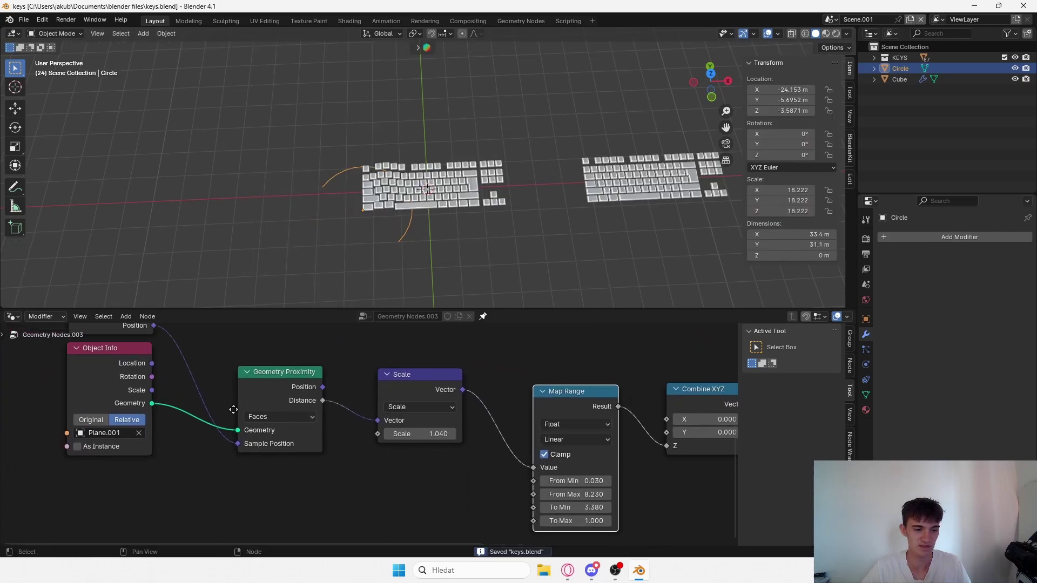
Scale the cut circle down to about 2.42 and save the file.
key("s")
left_click(381, 225)
key("ctrl+s")
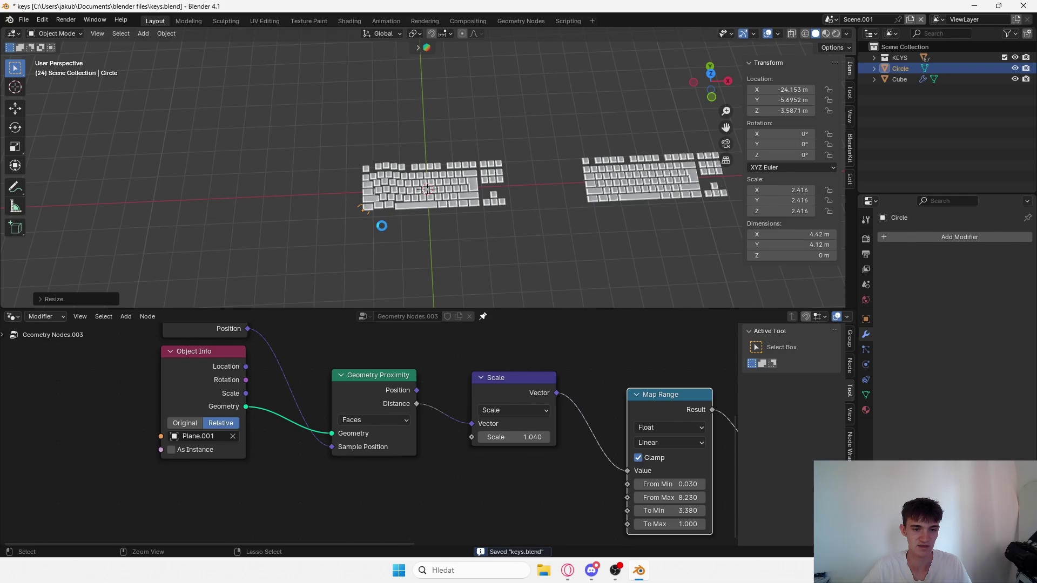
Replace Plane.001 with the Circle object in the Object Info node.
left_click(233, 436)
left_click(234, 436)
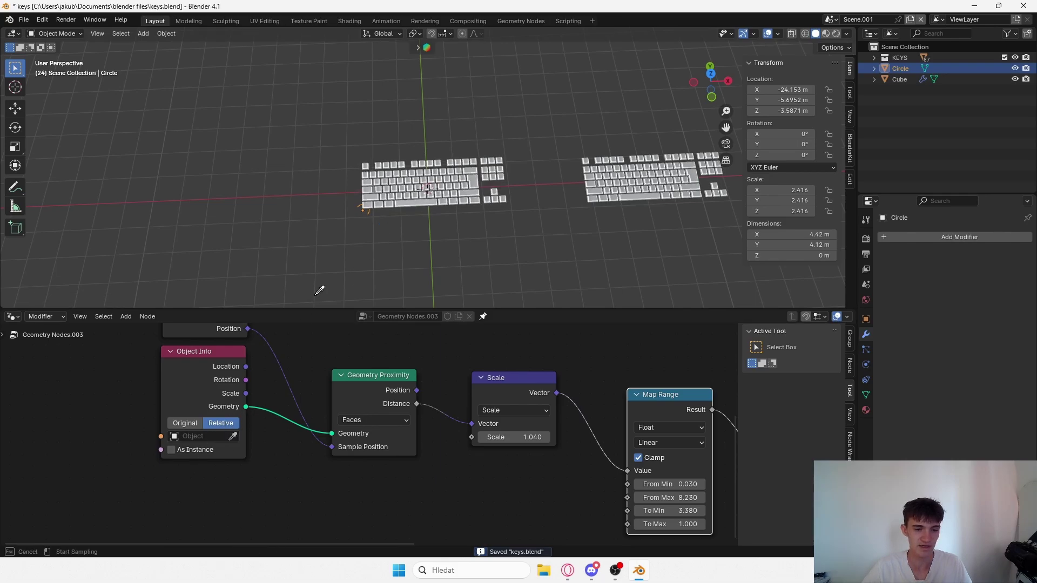
left_click(372, 210)
scroll(412, 216, "up", 3)
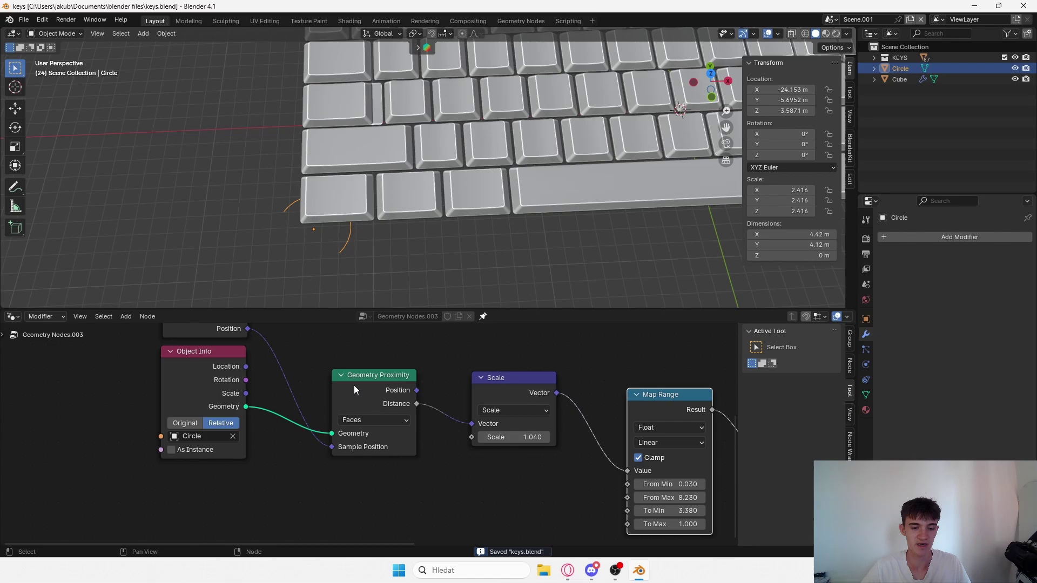
Set the Geometry Proximity node's target to Points and save the file.
left_click(373, 420)
left_click(355, 450)
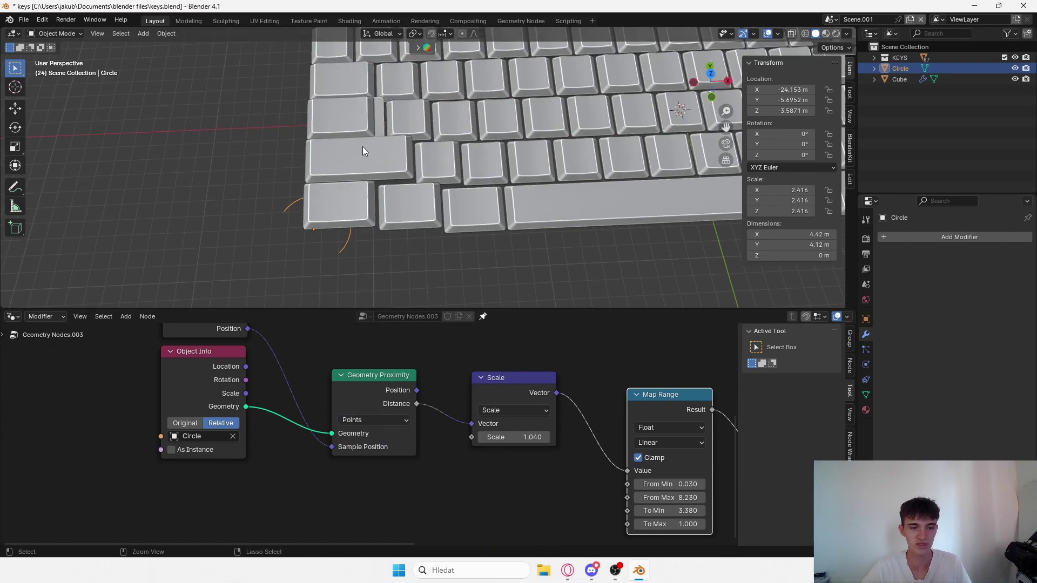
scroll(403, 162, "down", 3)
key("ctrl+s")
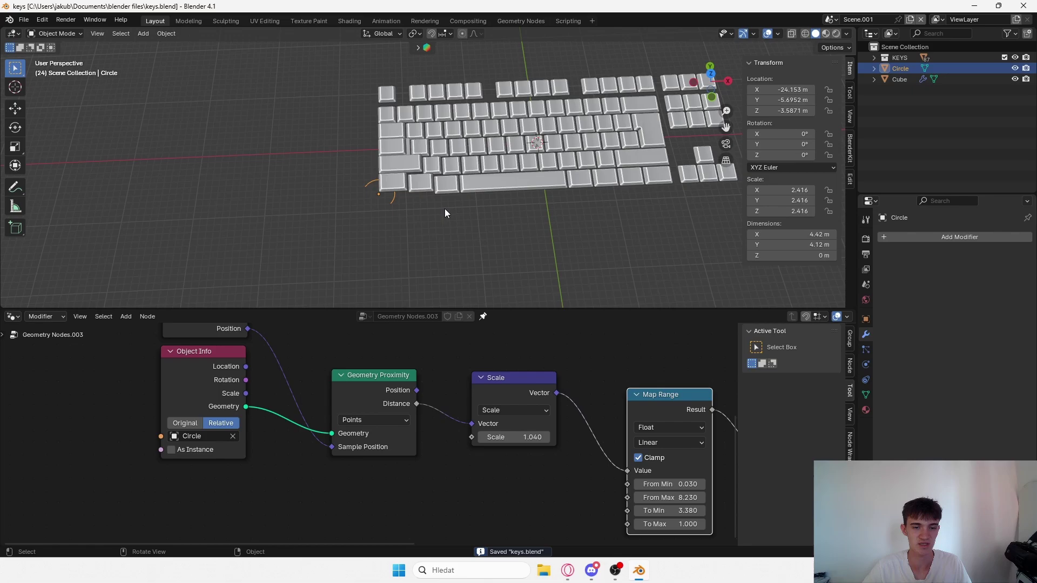
Test the circle's reach over the keys by scaling it to about 15.6, reduce it to about 6.44, and save.
middle_click_drag(445, 209, 407, 195, "shift")
key("s")
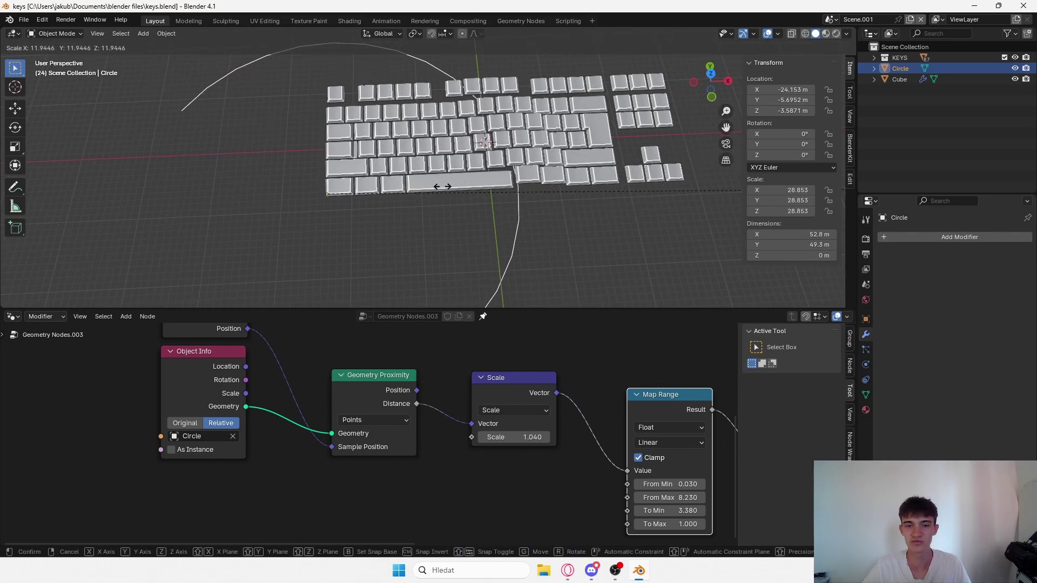
left_click(499, 169)
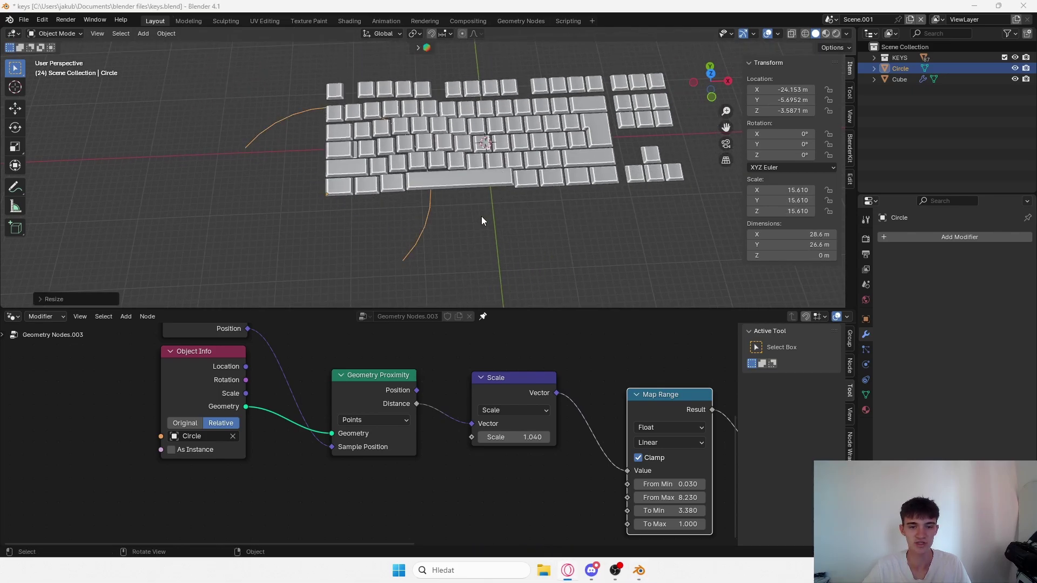
middle_click_drag(483, 216, 411, 216)
key("s")
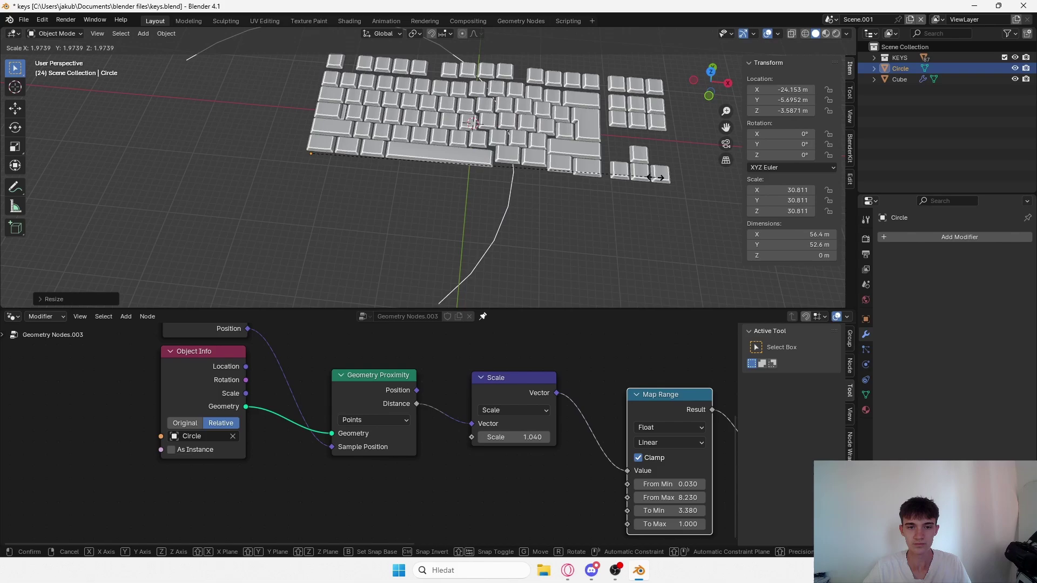
scroll(643, 179, "down", 4)
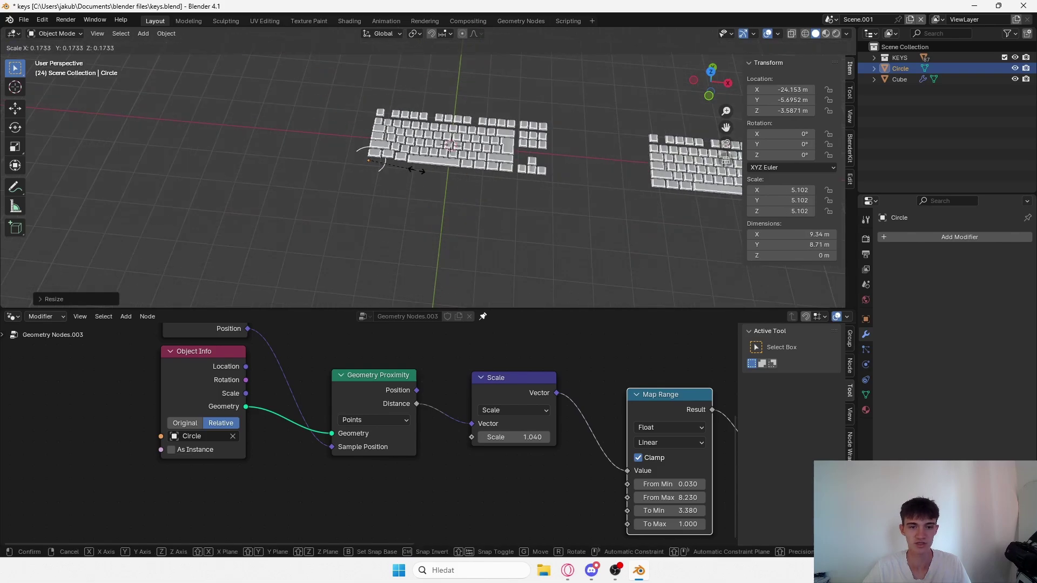
left_click(432, 165)
key("ctrl+s")
Move the Collection Info node upward, away from the main node chain.
scroll(464, 397, "down", 5)
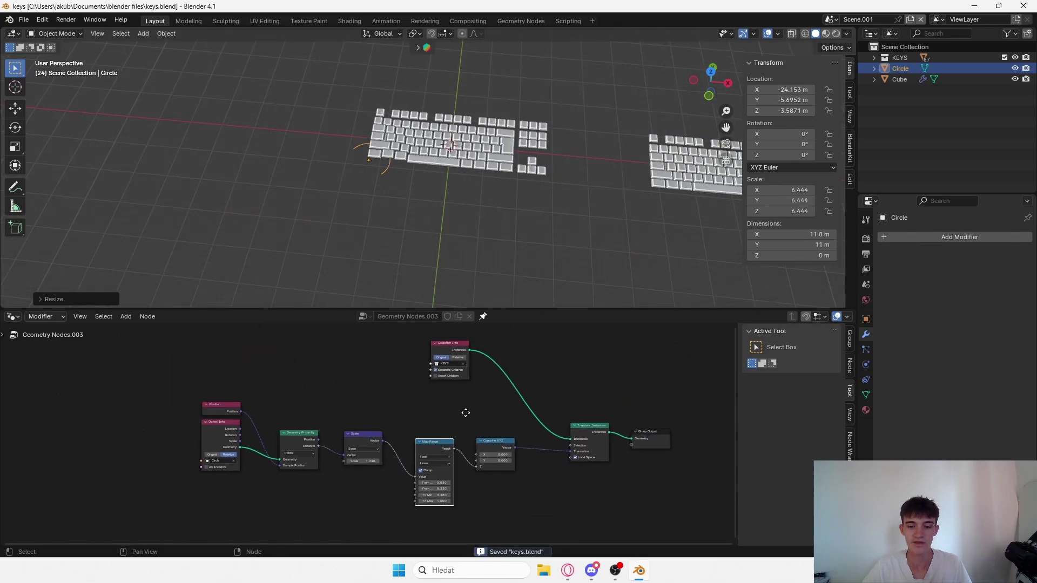
left_click_drag(413, 378, 438, 350)
scroll(515, 423, "down", 3)
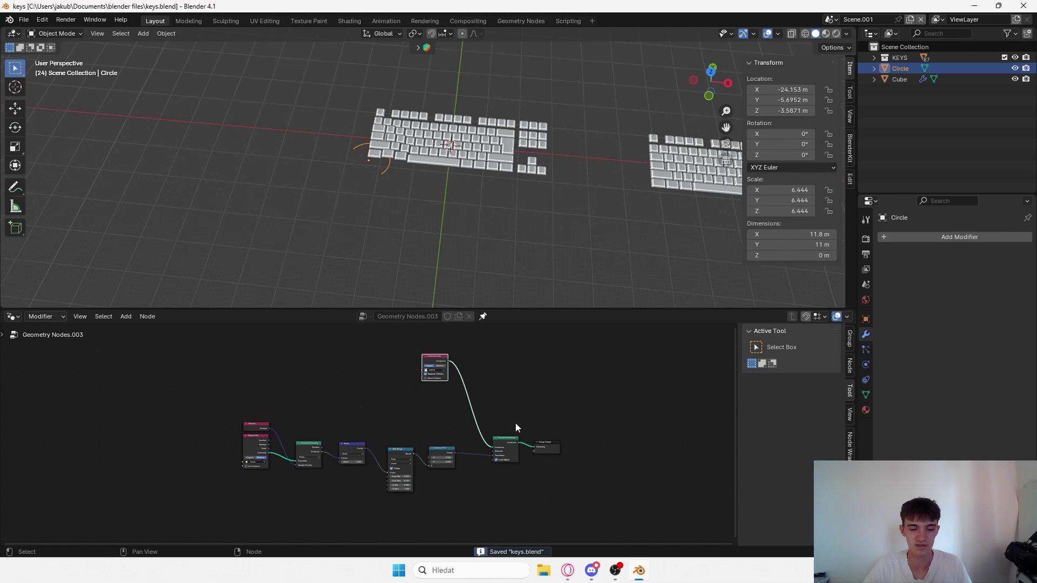
middle_click_drag(482, 414, 539, 418)
scroll(539, 418, "up", 4)
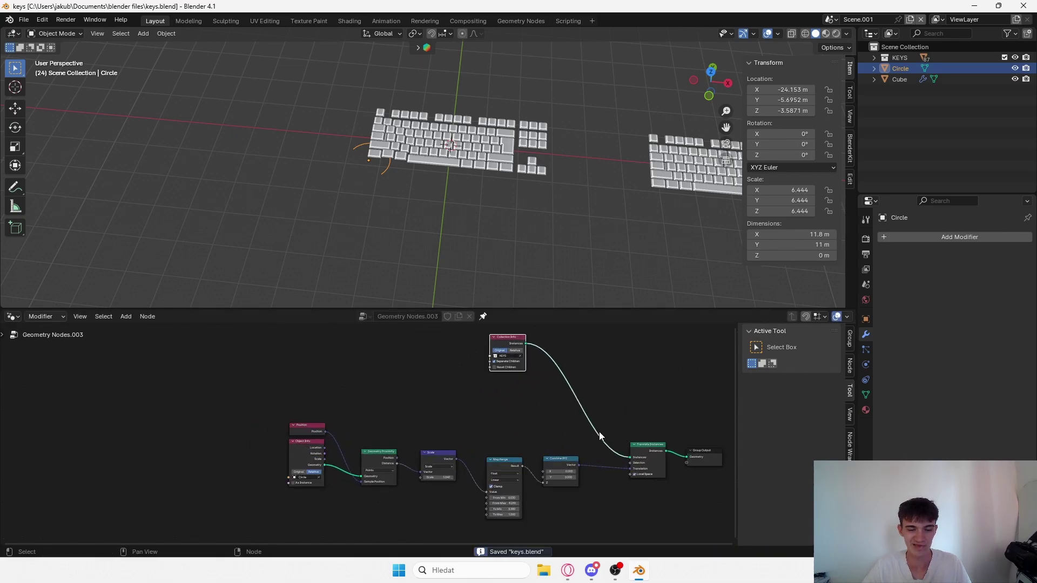
Scale the circle to about 5.38 and raise the Collection Info node further to free space above the chain.
key("s")
left_click(482, 181)
key("g")
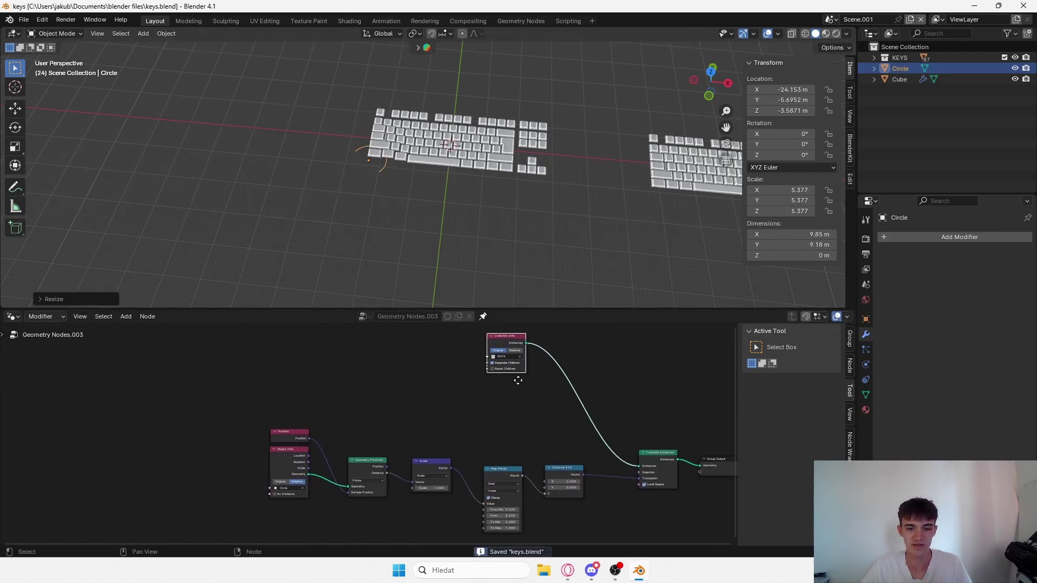
left_click(455, 349)
scroll(524, 419, "down", 5)
middle_click_drag(524, 418, 436, 401)
key("g")
left_click(488, 435)
scroll(442, 473, "up", 4)
Duplicate the Combine XYZ node and place the copy in the free space above the chain.
left_click(445, 472)
key("ctrl+c")
key("ctrl+v")
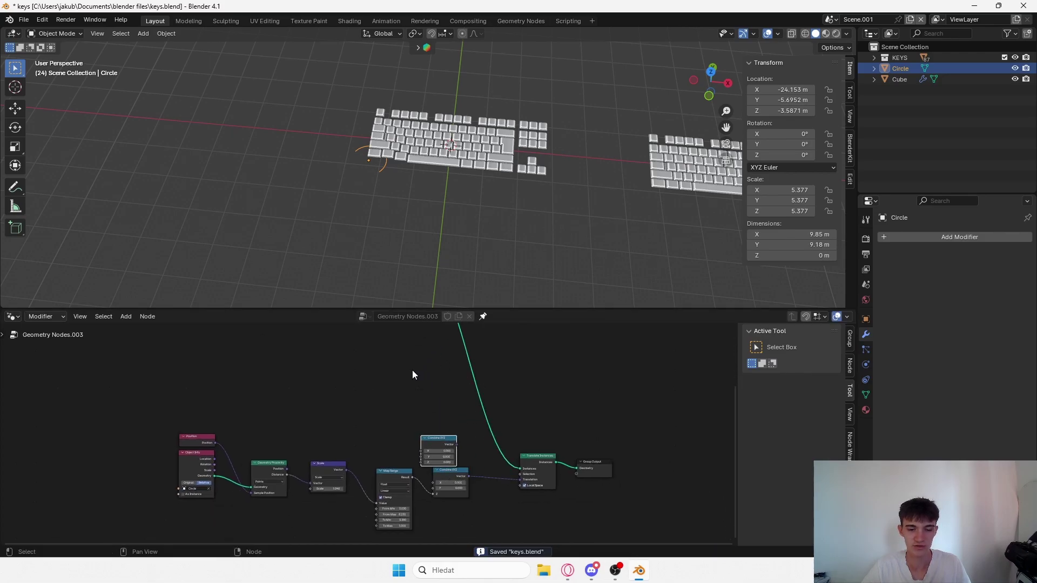
key("Delete")
Insert a Rotate Instances node on the link between Collection Info and Translate Instances, and save the file.
key("shift+a")
left_click(395, 283)
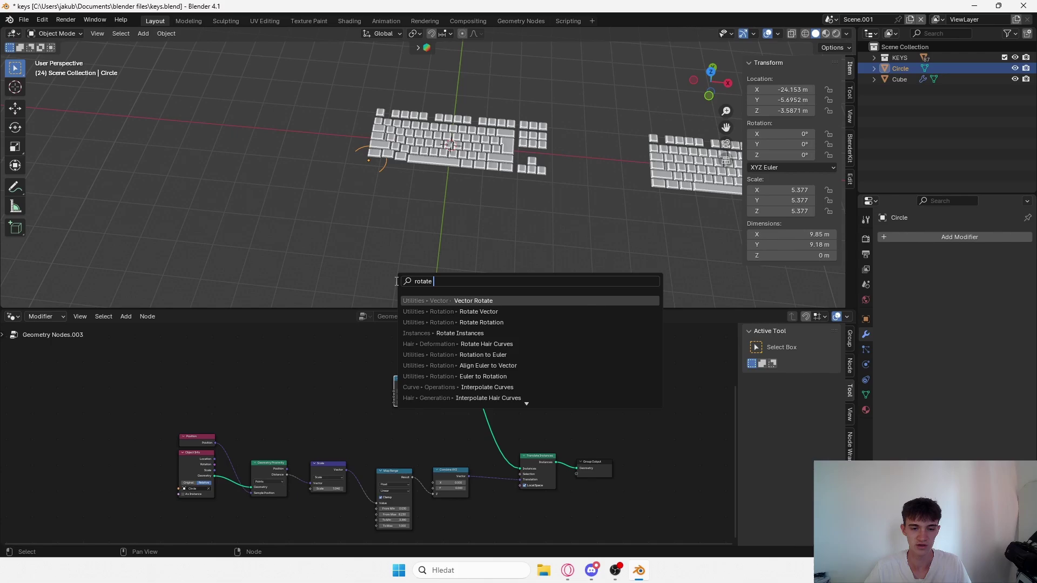
type("rotate insta")
key("Return")
left_click(470, 365)
scroll(468, 366, "up", 3)
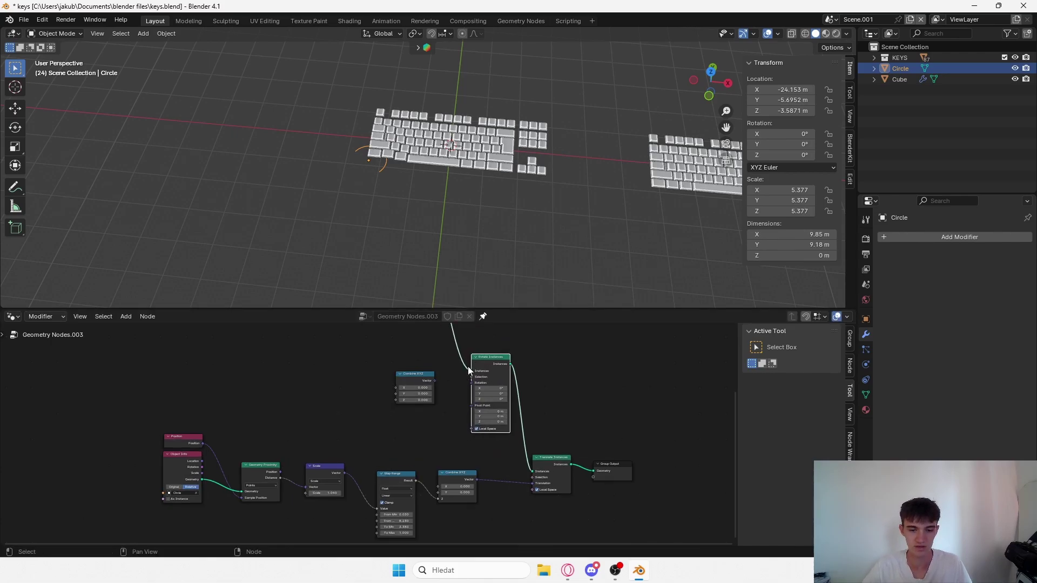
key("ctrl+s")
Connect the duplicated Combine XYZ to the Rotate Instances Rotation input and feed its Z from the Scale node's output.
left_click_drag(490, 379, 490, 379)
scroll(362, 445, "up", 2)
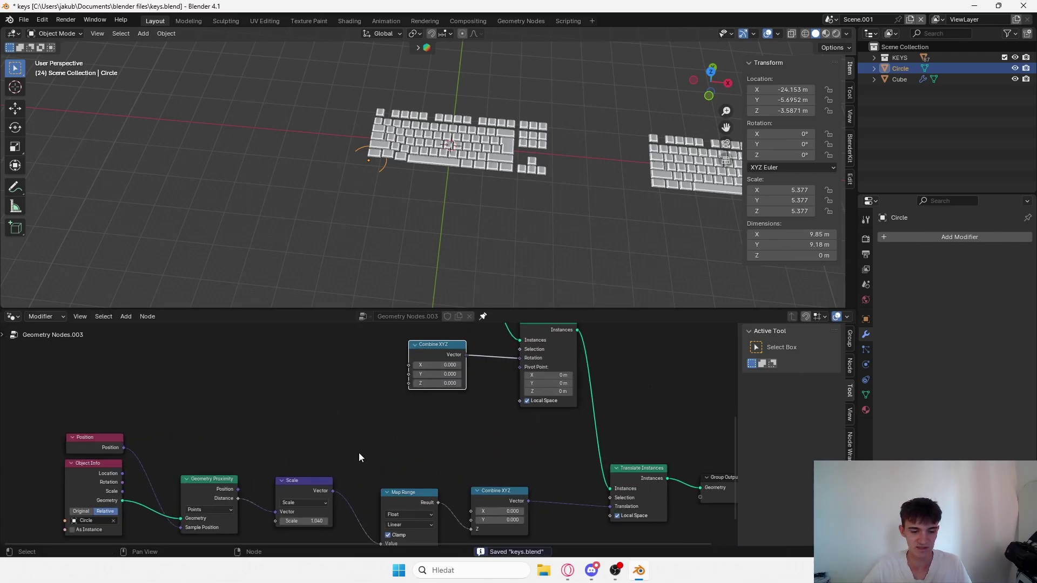
left_click_drag(411, 380, 330, 496)
Insert a Vector Rotate node between the Scale node and the upper Combine XYZ node, and save the file.
key("shift+a")
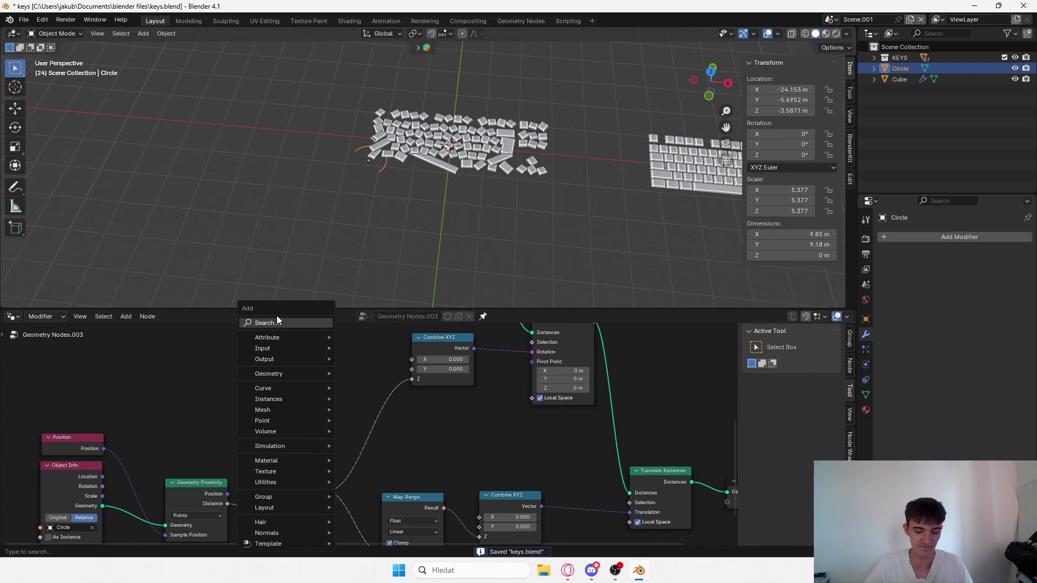
type("vector")
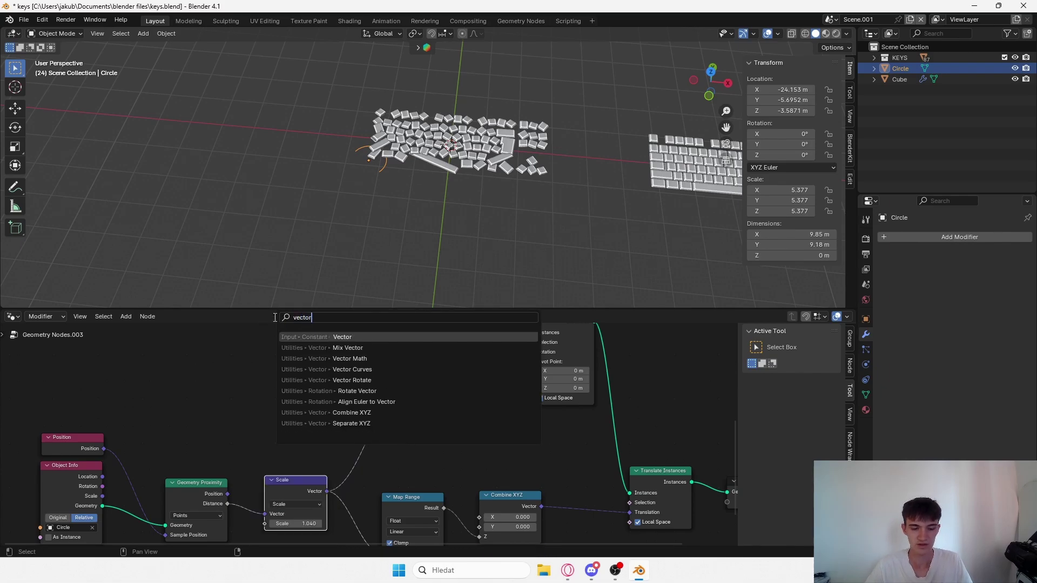
left_click(353, 380)
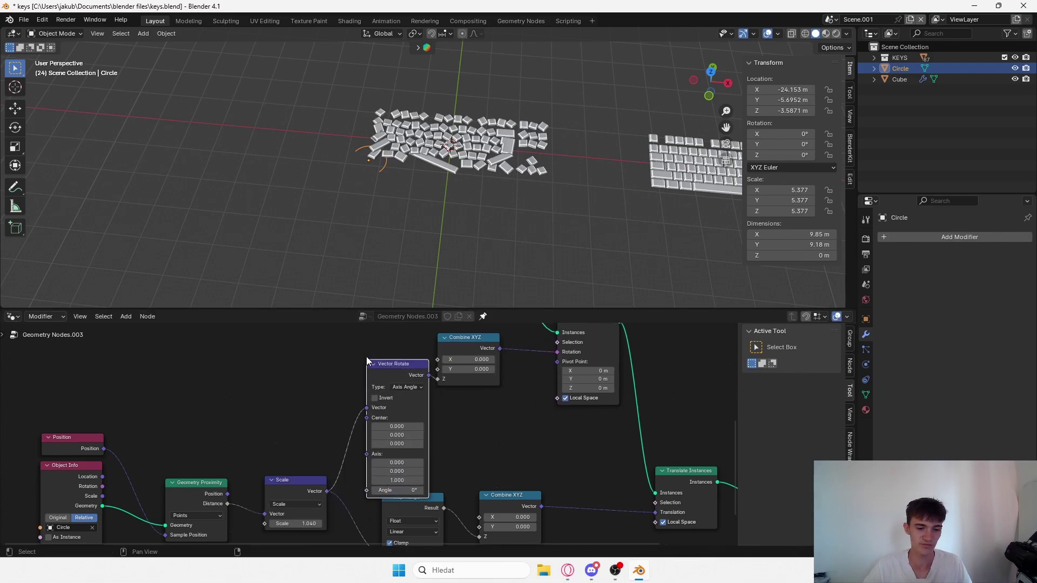
left_click(407, 325)
key("ctrl+s")
Insert a Map Range node on the link between the Scale node and the Vector Rotate node, and save the file.
scroll(409, 346, "down", 2)
middle_click_drag(421, 430, 434, 478)
key("shift+a")
left_click(330, 325)
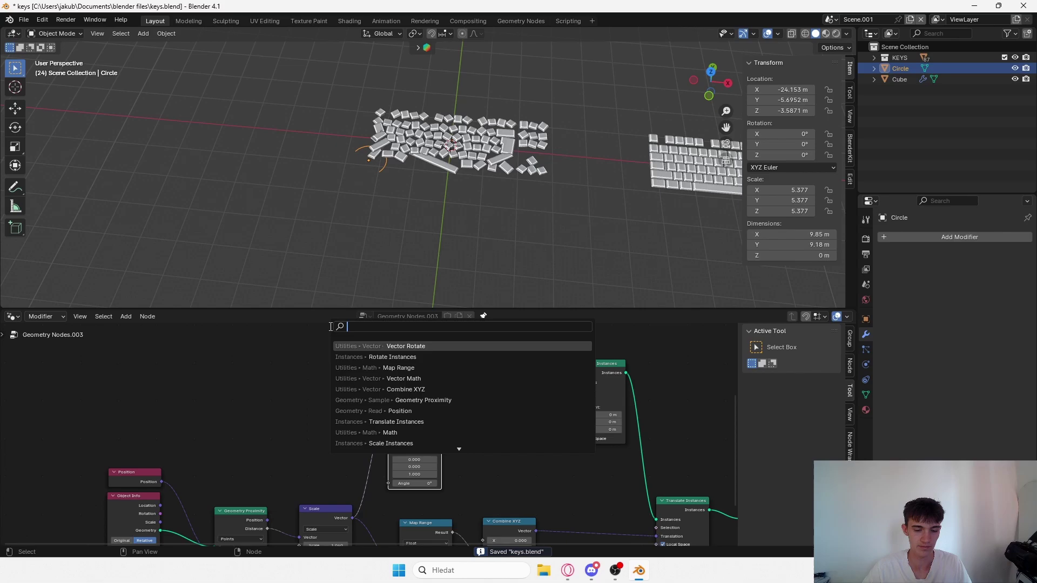
type("map ra")
key("Return")
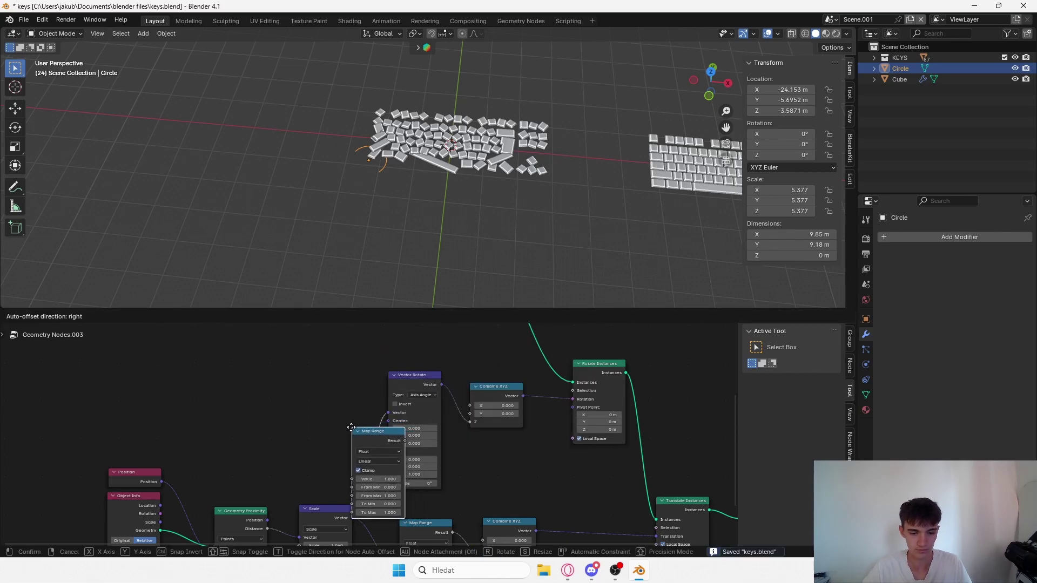
left_click(475, 389)
scroll(476, 387, "down", 3)
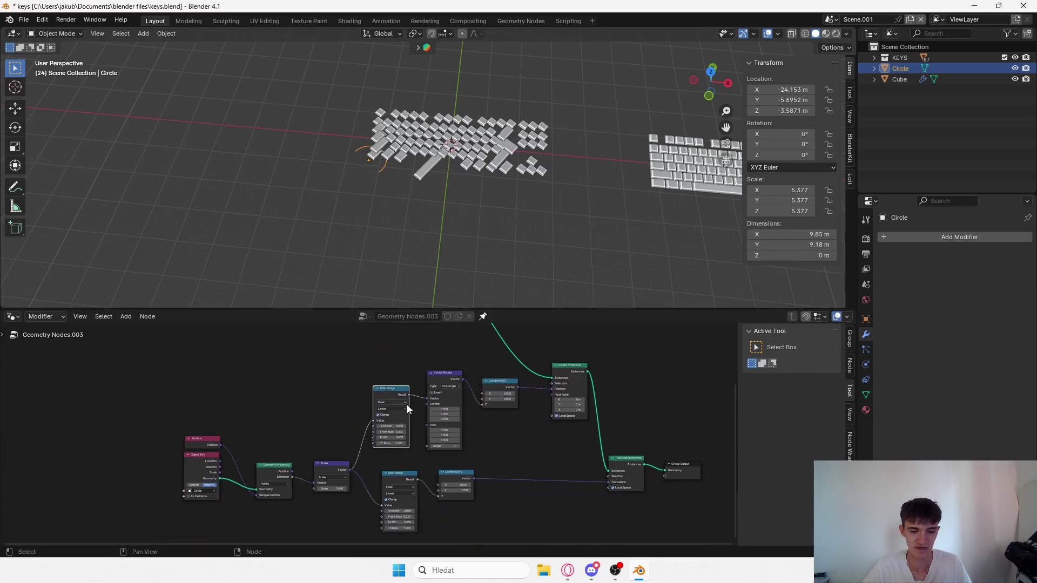
scroll(507, 417, "up", 1)
key("ctrl+s")
Scale the circle effector up to about 15.4.
scroll(541, 402, "up", 2)
scroll(540, 395, "up", 3)
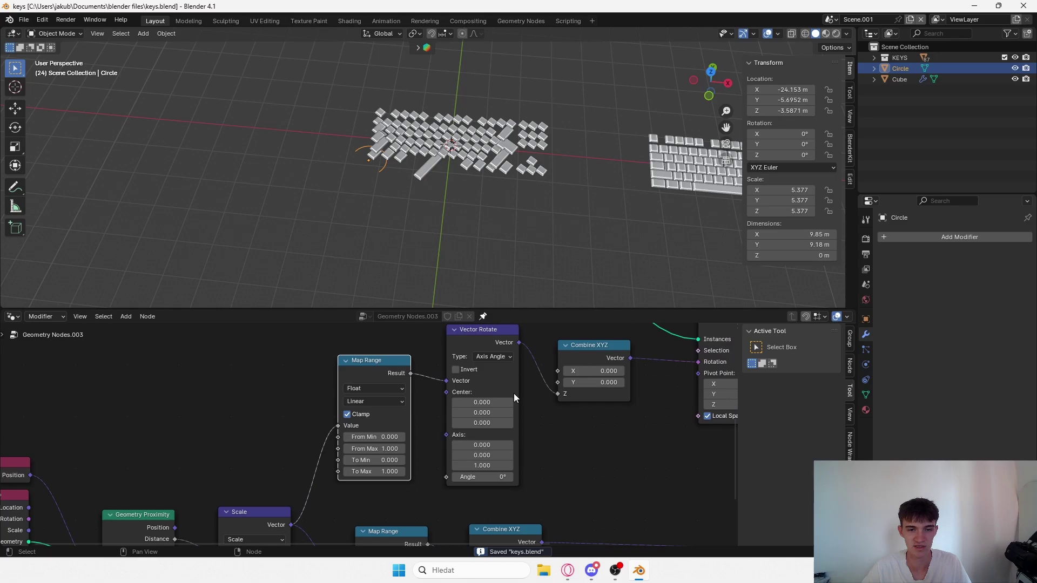
middle_click_drag(515, 365, 449, 438)
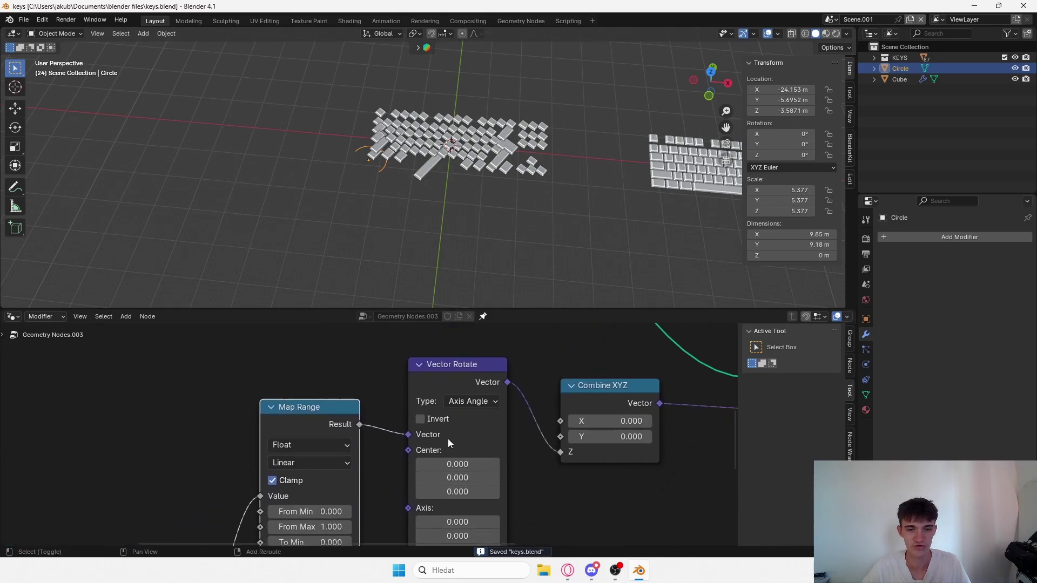
scroll(438, 190, "down", 3)
middle_click_drag(437, 189, 398, 209, "shift")
key("s")
left_click(589, 204)
scroll(486, 204, "up", 7)
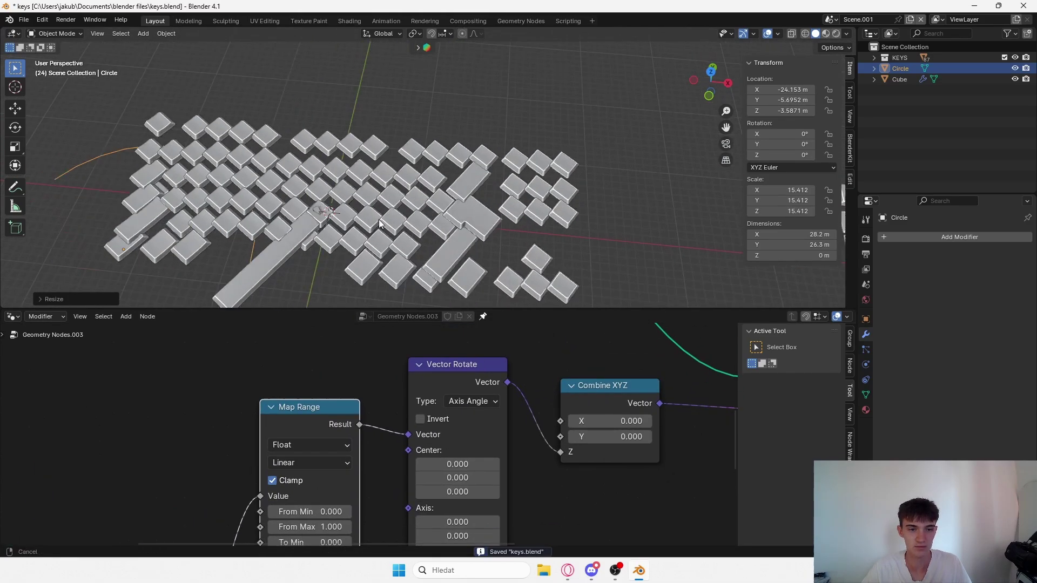
Set the rotation Map Range to From Min -41.95, From Max 7.08, To Min 7.44 and To Max 0.
middle_click_drag(351, 289, 419, 242, "shift")
scroll(418, 243, "down", 1)
middle_click_drag(337, 468, 347, 370)
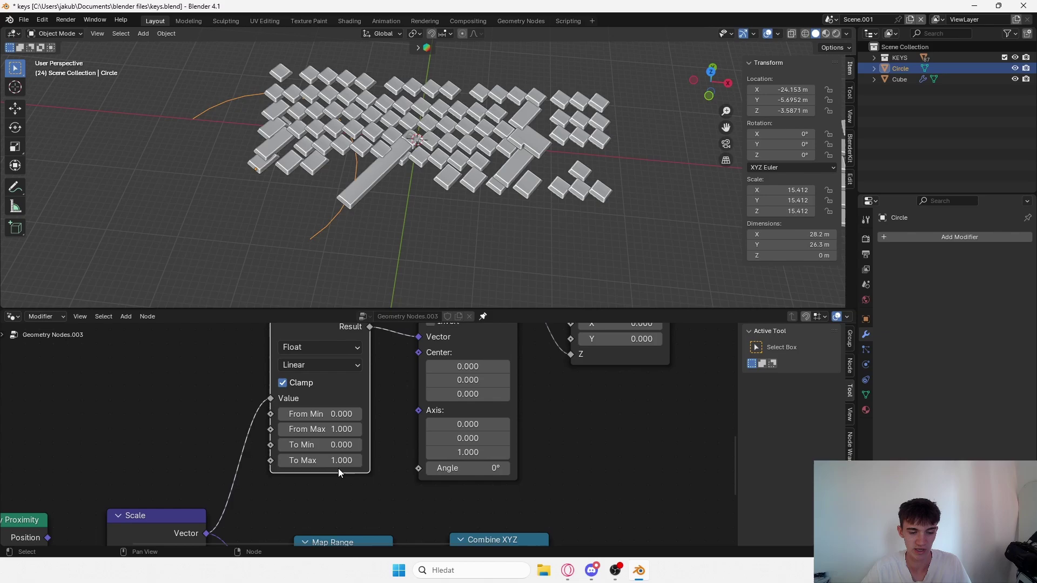
left_click(342, 466)
type("0")
key("Return")
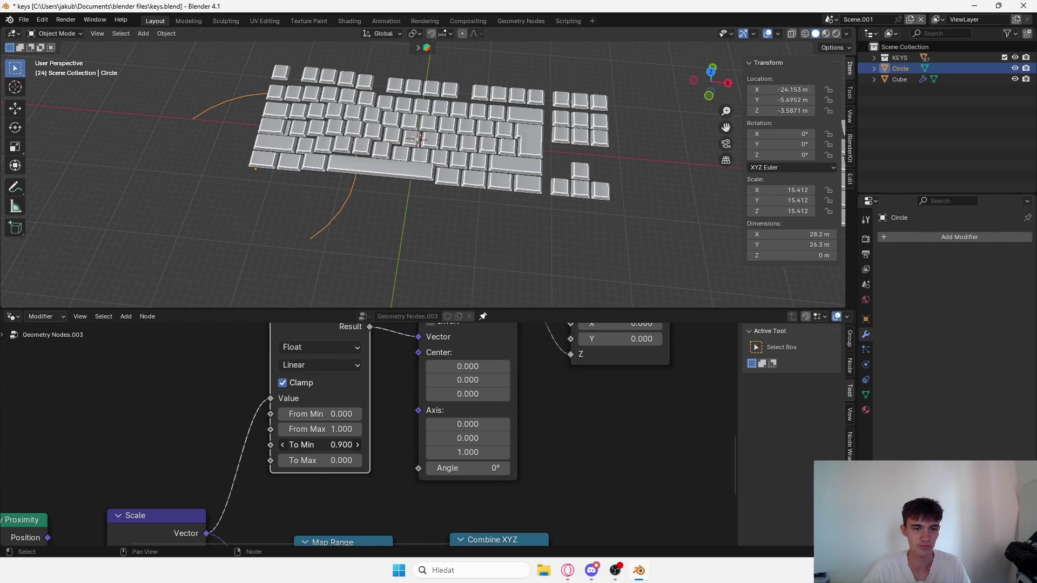
mouse_move(333, 430)
left_mouse_down()
mouse_move(354, 430)
mouse_move(346, 429)
left_mouse_up()
scroll(336, 145, "up", 5)
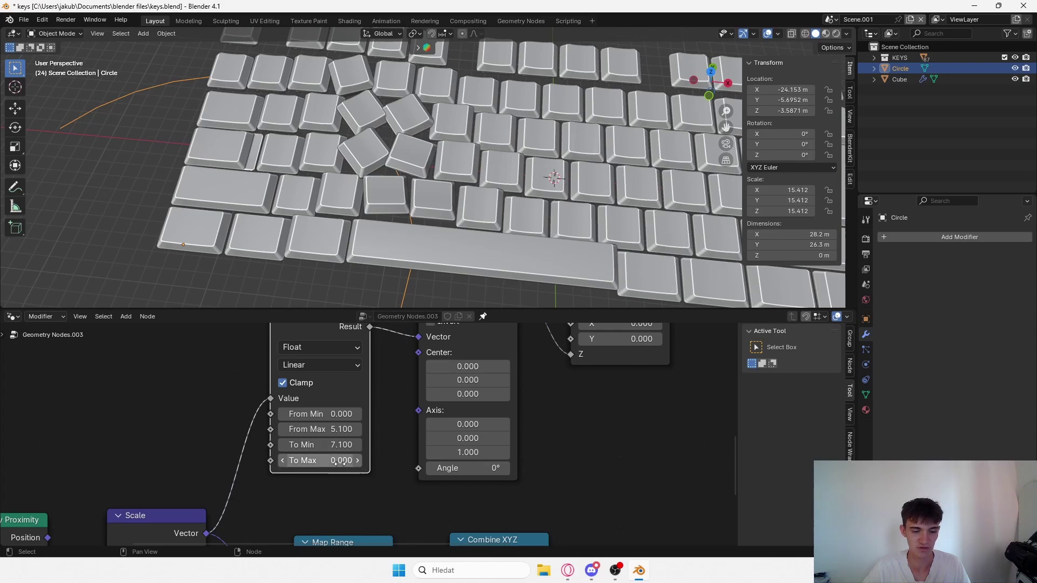
left_click_drag(346, 429, 311, 414)
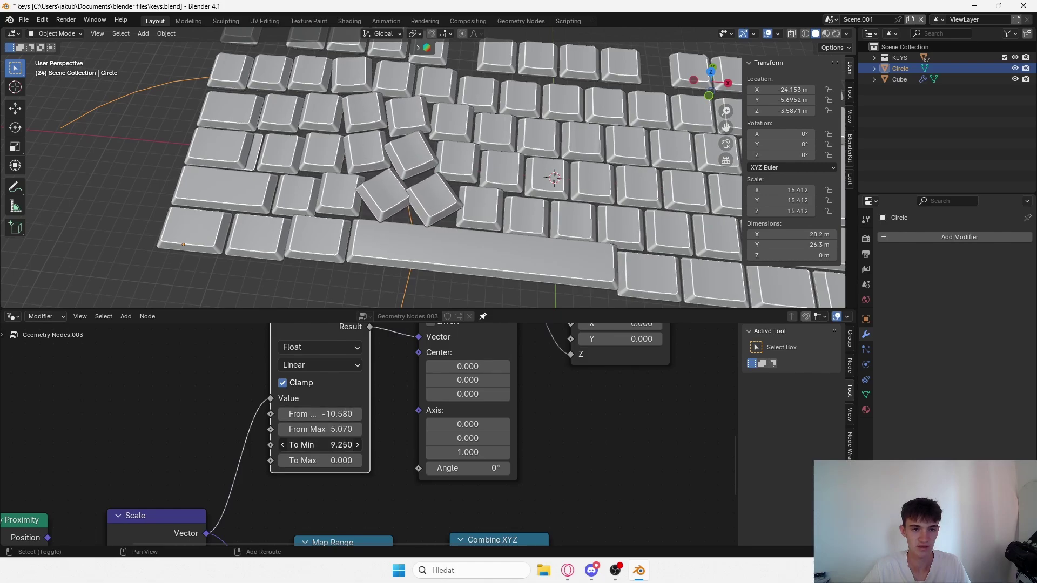
left_click_drag(340, 444, 328, 413)
Rescale the circle effector to test how the rotation passes across the keys, and save the file.
scroll(554, 153, "down", 5)
key("s")
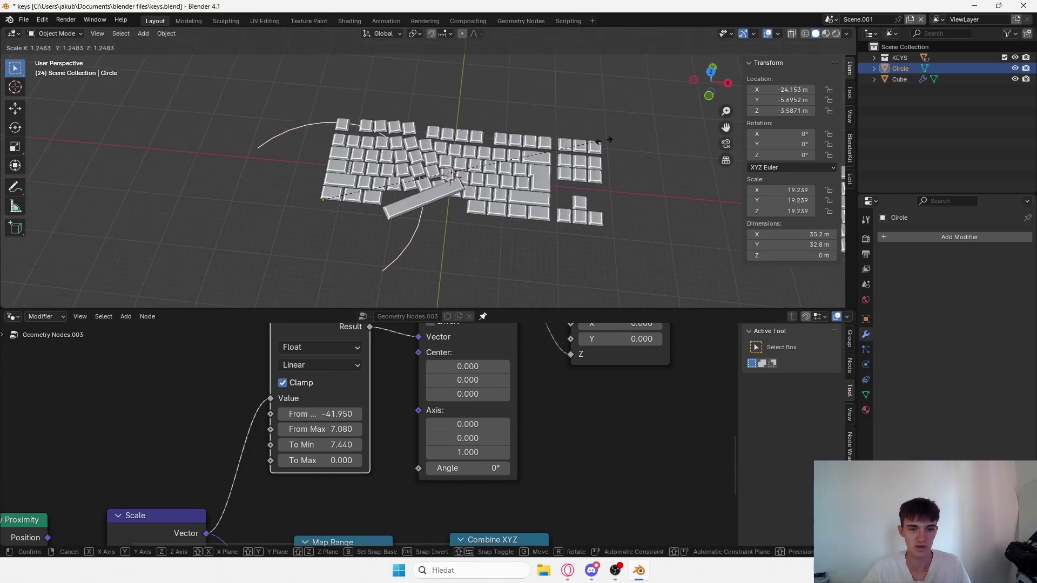
left_click(536, 180)
key("ctrl+s")
Move the original keyboard's spacebar keycap into a new collection named aside.
scroll(563, 181, "down", 3)
middle_click_drag(563, 180, 521, 206, "shift")
scroll(404, 188, "up", 2)
left_click(475, 203)
middle_click_drag(607, 180, 563, 166, "shift")
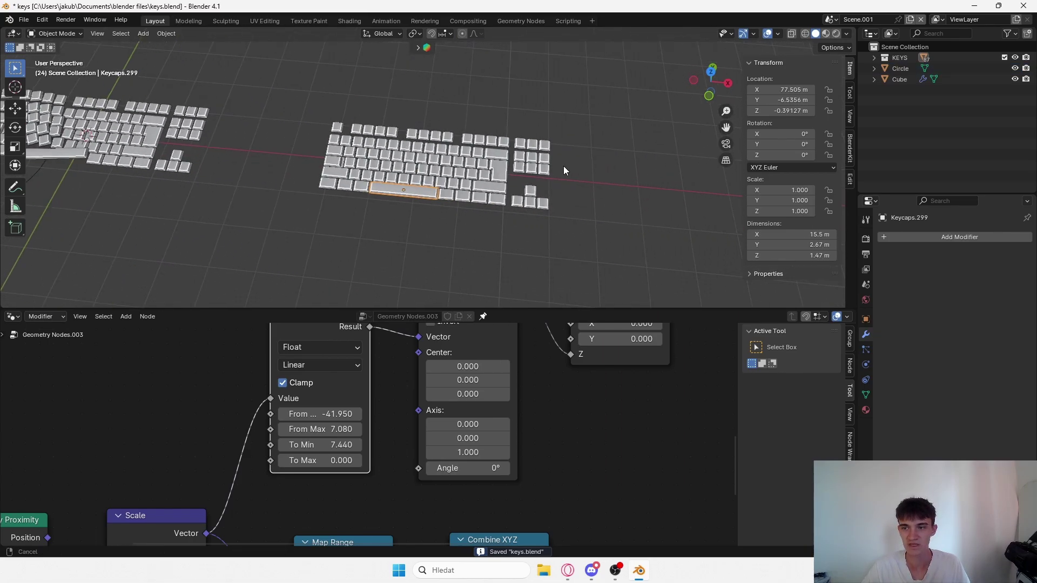
scroll(455, 177, "up", 3)
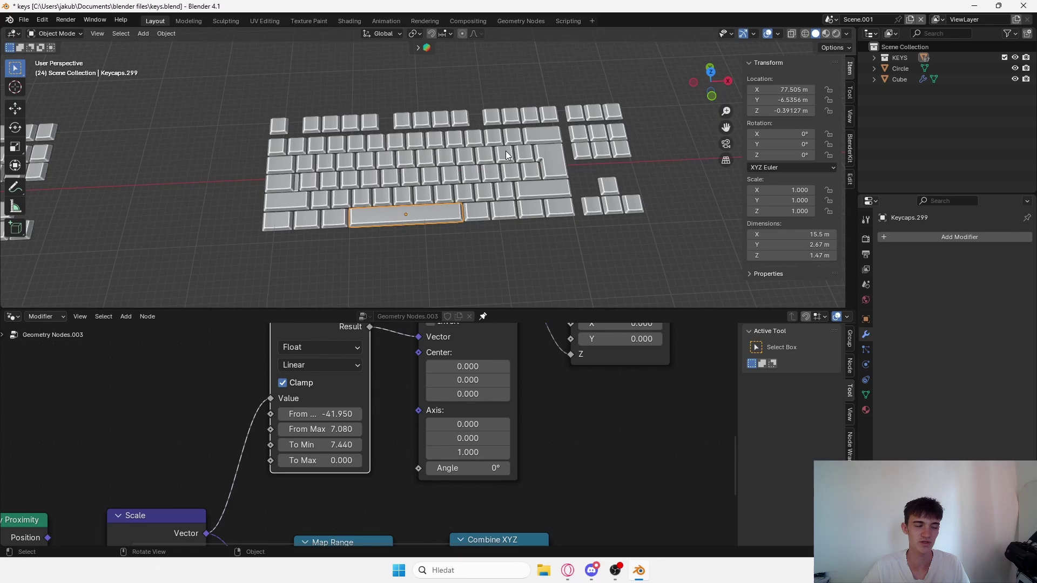
key("m")
left_click(524, 186)
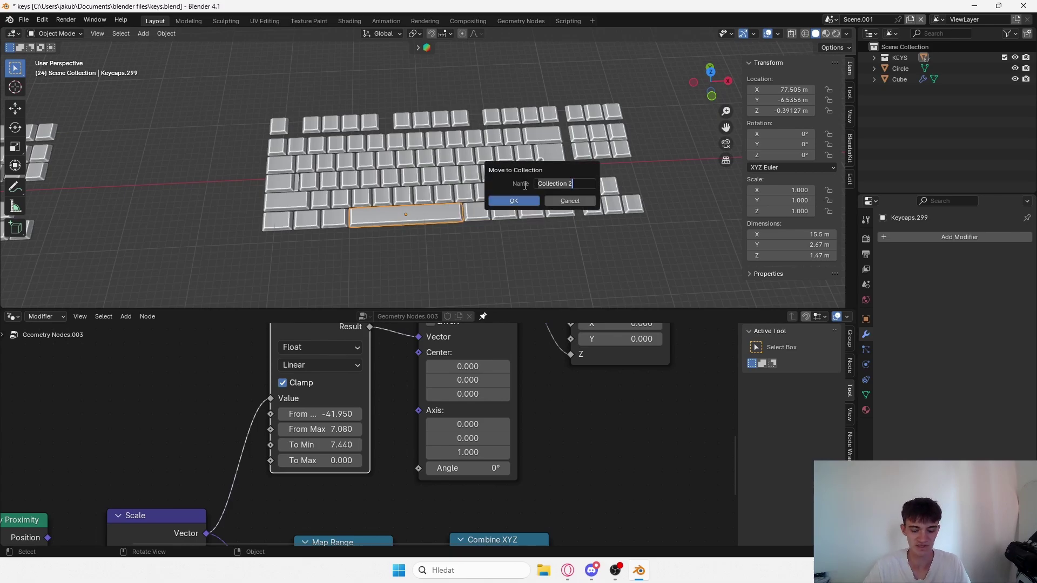
key("Return")
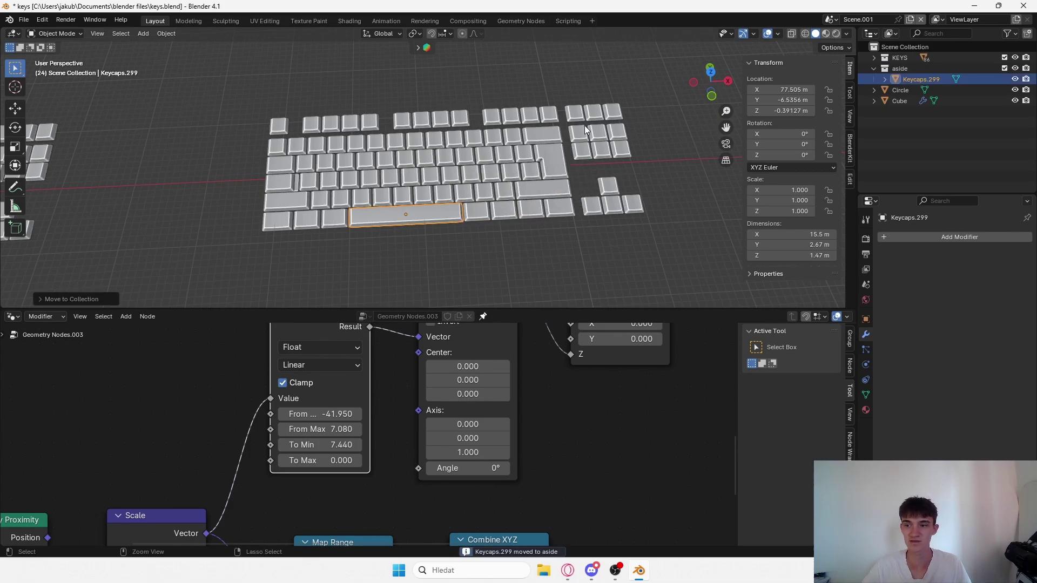
Duplicate the spacebar keycap along the X axis into the empty gap of the instanced keyboard, at about X -5.39 m.
middle_click_drag(399, 221, 596, 205, "shift")
middle_click_drag(540, 181, 652, 181, "shift")
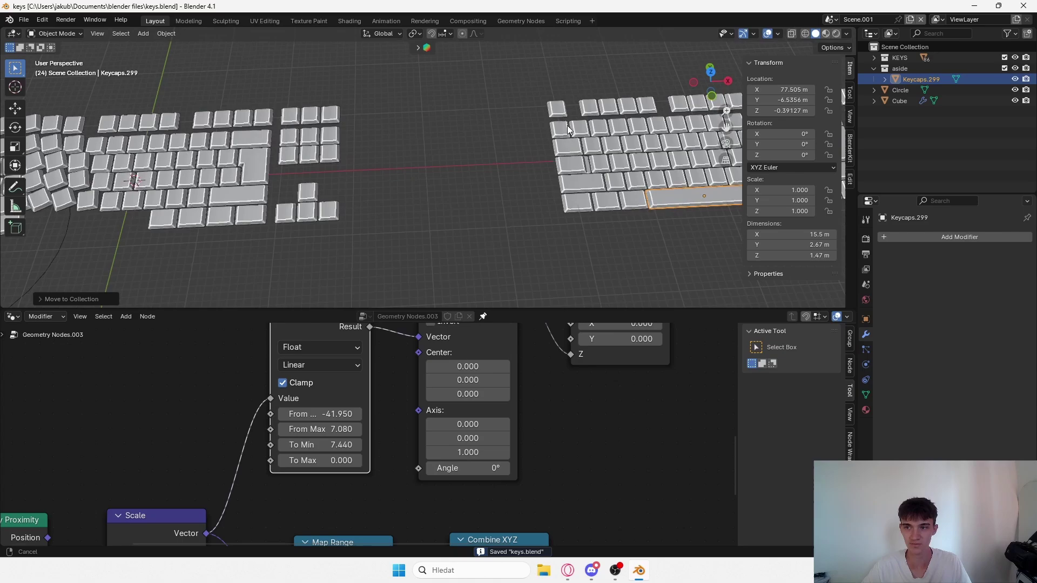
scroll(500, 154, "down", 3)
middle_click_drag(500, 153, 613, 176, "shift")
key("shift+d")
key("x")
left_click(246, 197)
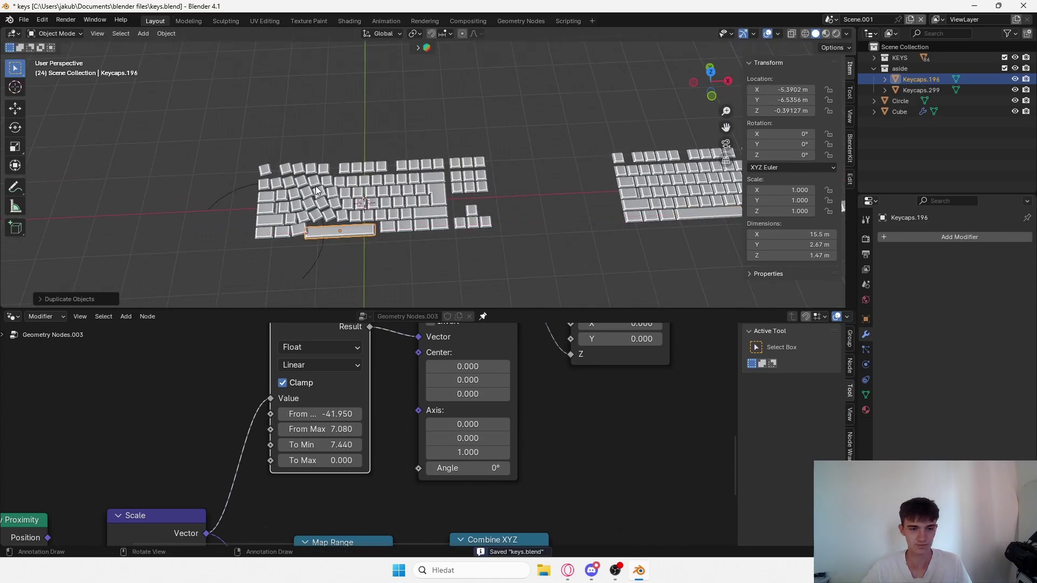
Adjust the duplicated spacebar's position in the gap to about X -4.43 m and Z 0.88 m.
scroll(378, 226, "up", 3)
middle_click_drag(379, 226, 462, 154, "shift")
scroll(484, 173, "up", 2)
key("g")
key("z")
left_click(496, 158)
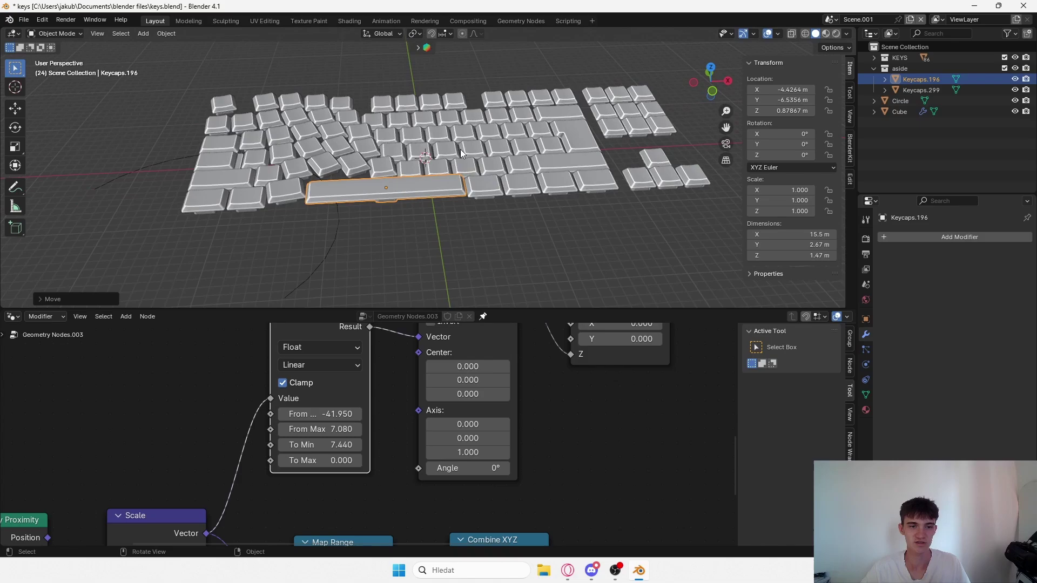
Rescale the circle effector to about 10.5 and up to about 24.1 to test the key rotation, saving the file.
left_click(324, 263)
key("s")
left_click(285, 254)
key("ctrl+s")
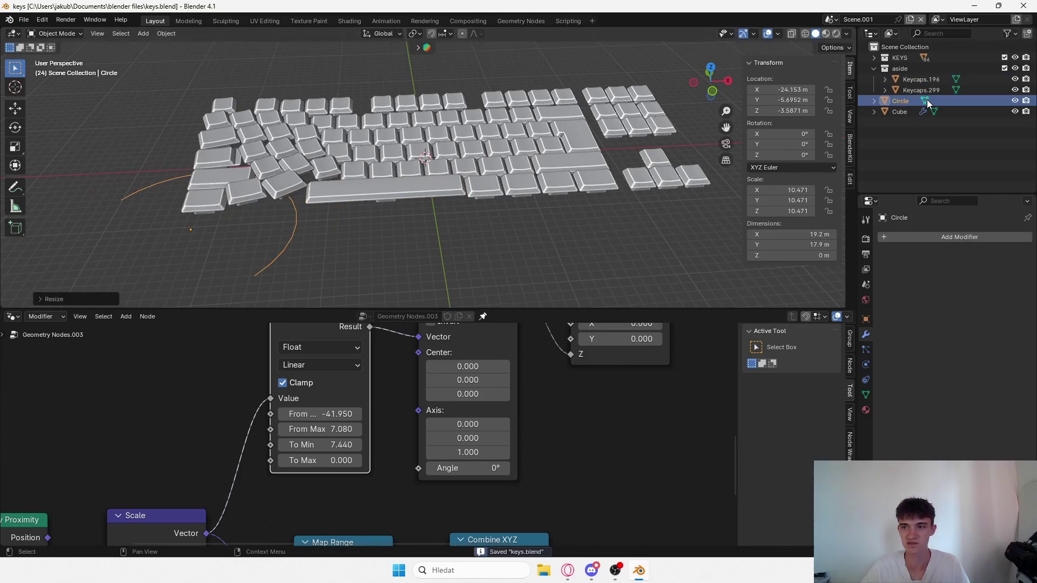
key("s")
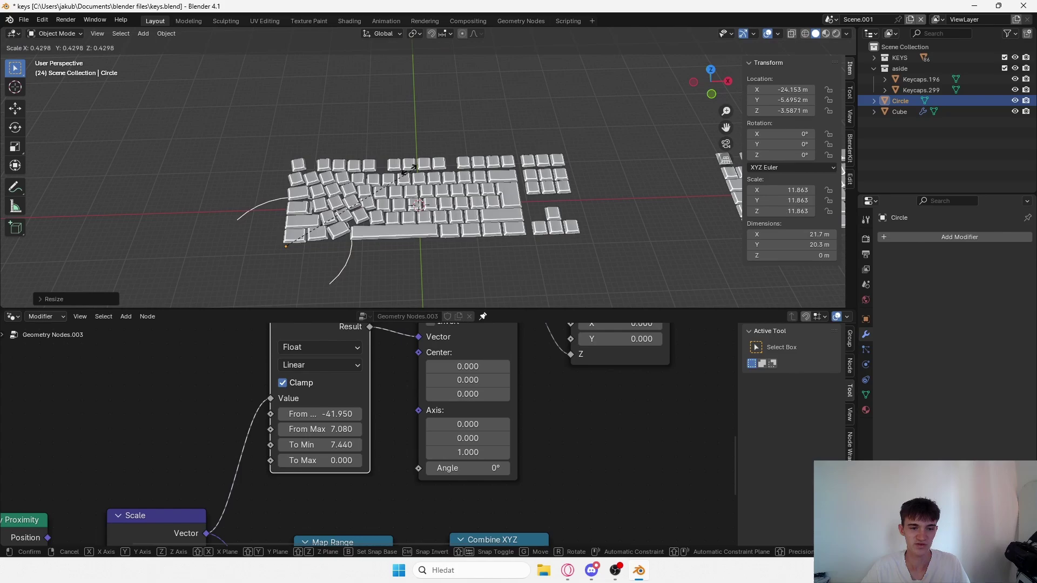
left_click(529, 174)
key("ctrl+s")
Insert a Scale Instances node on the link between Collection Info and Rotate Instances, and save the file.
scroll(432, 422, "down", 6)
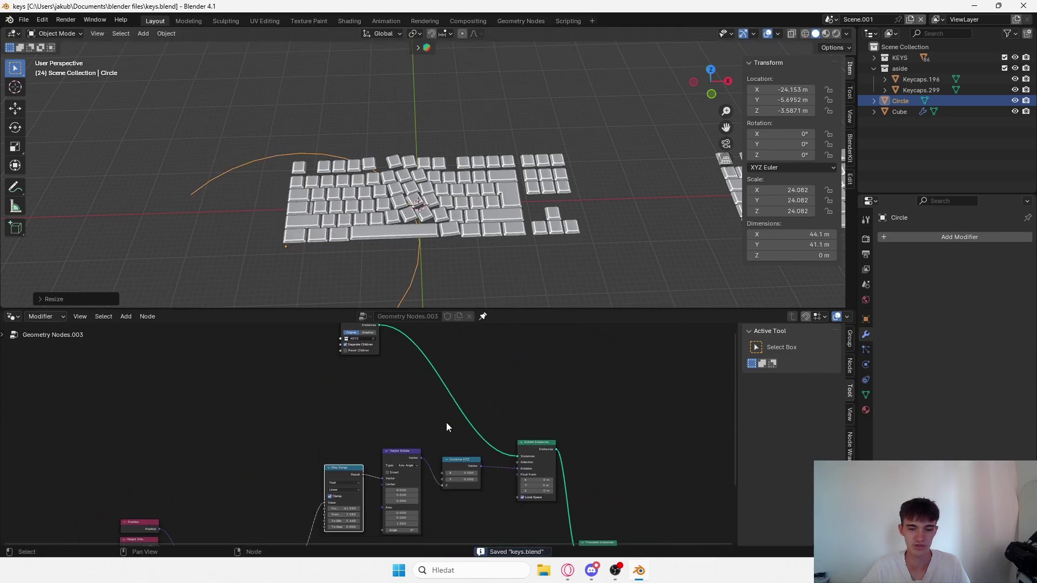
left_click_drag(397, 406, 417, 384)
key("shift+a")
type("scale in")
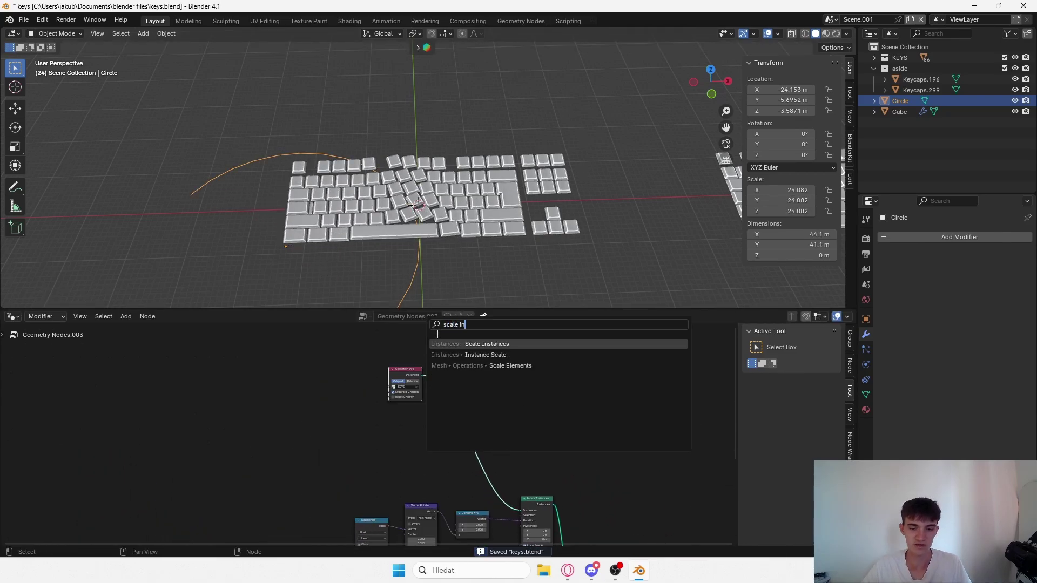
left_click(456, 345)
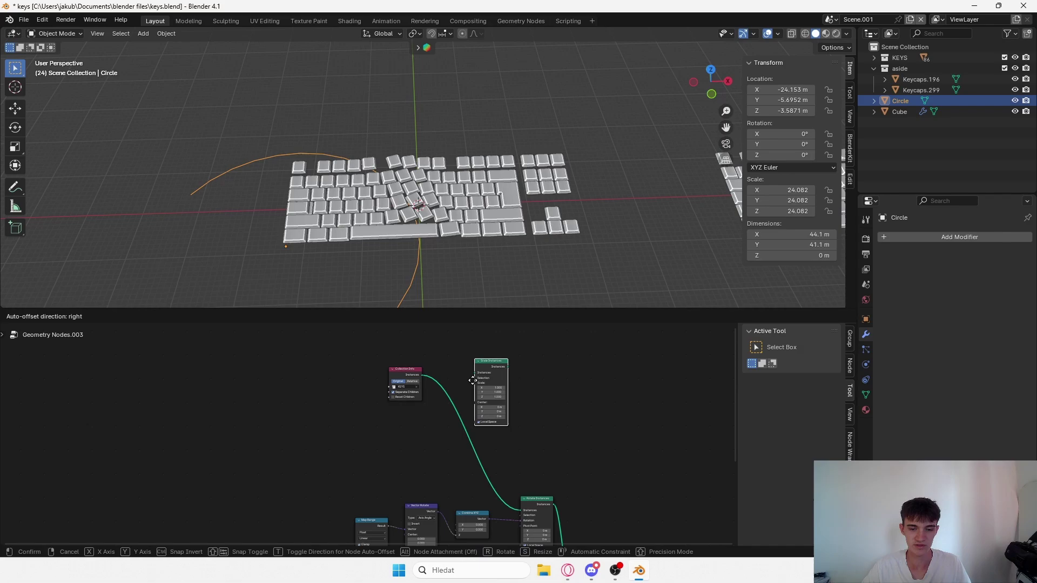
left_click(489, 439)
key("ctrl+s")
Connect the Scale node's Vector output to the Scale input of Scale Instances.
middle_click_drag(436, 436, 472, 338)
scroll(473, 338, "up", 3)
scroll(402, 479, "down", 4)
middle_click_drag(405, 483, 408, 463)
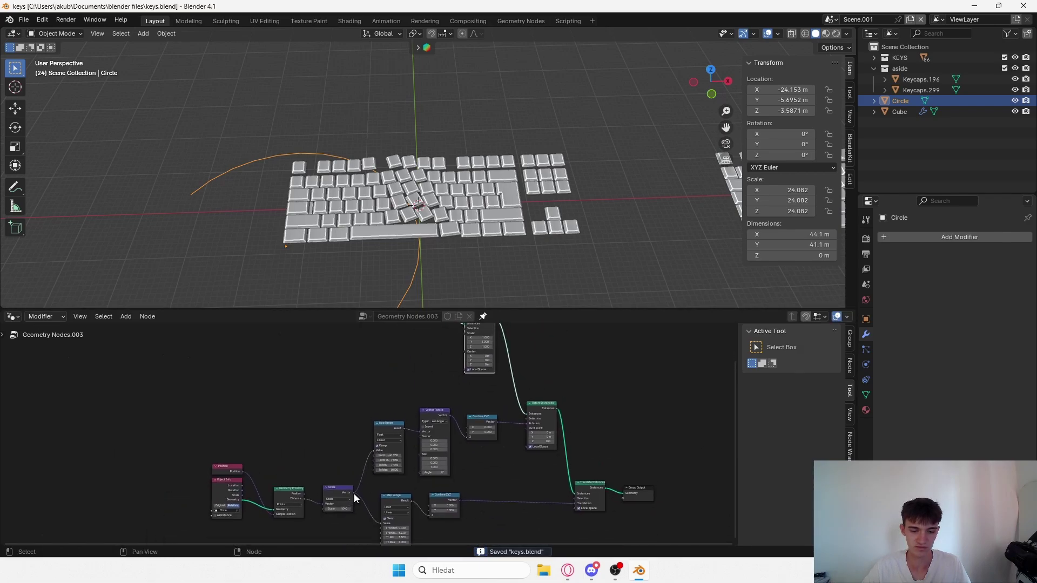
left_click_drag(354, 493, 465, 343)
Insert a Map Range node on the link feeding the Scale input of Scale Instances.
scroll(500, 395, "up", 2)
key("shift+a")
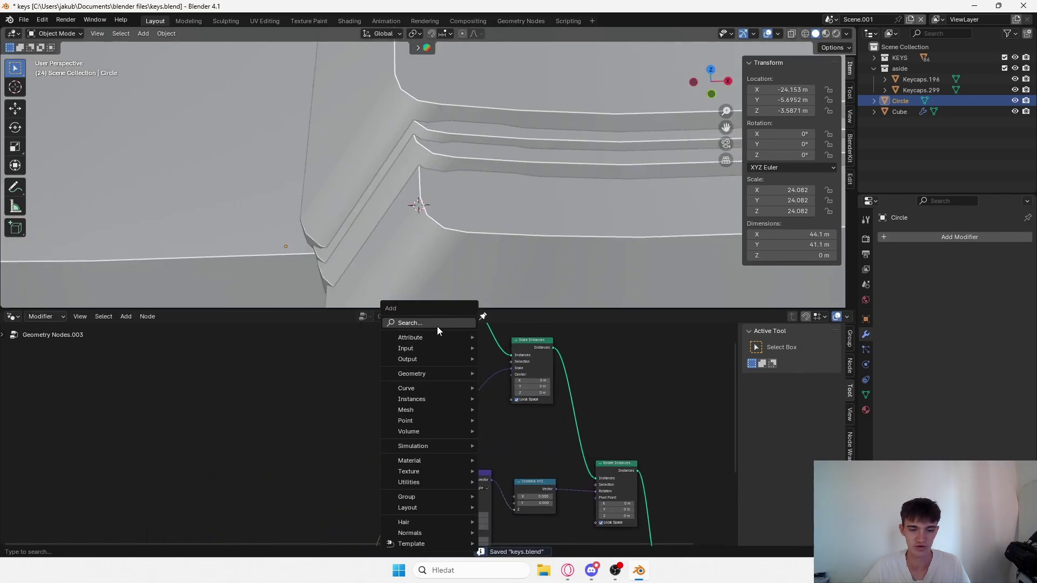
type("map rna")
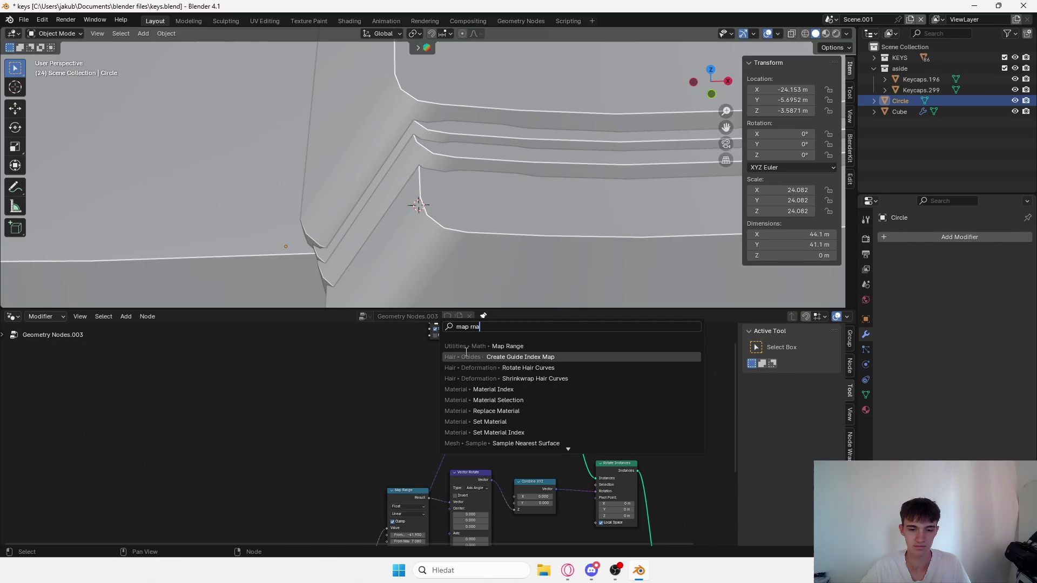
key("Return")
left_click(453, 390)
scroll(484, 228, "up", 3)
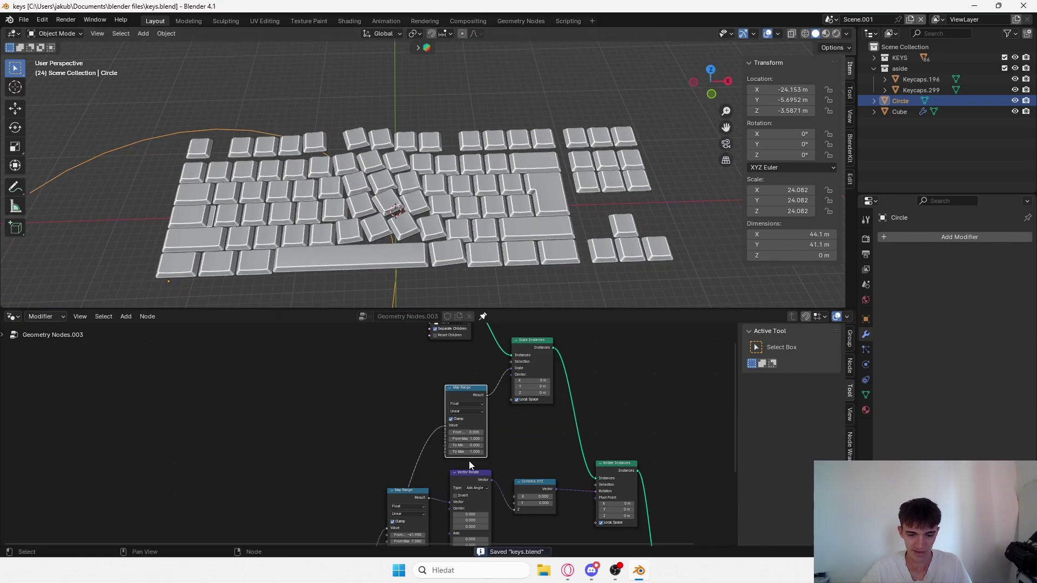
Set the new Map Range to From Min 24.94, From Max -8.34, To Min 0.9 and To Max 1.39, and test by rescaling the circle to 24.12.
left_click_drag(477, 451, 489, 451)
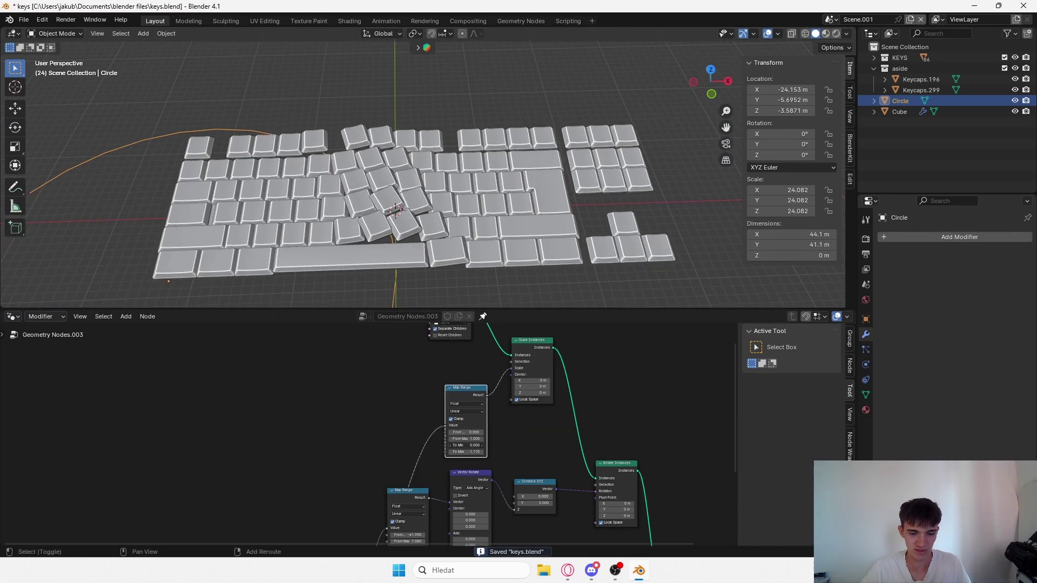
key("ctrl+z")
scroll(514, 442, "up", 4)
middle_click_drag(514, 441, 502, 422)
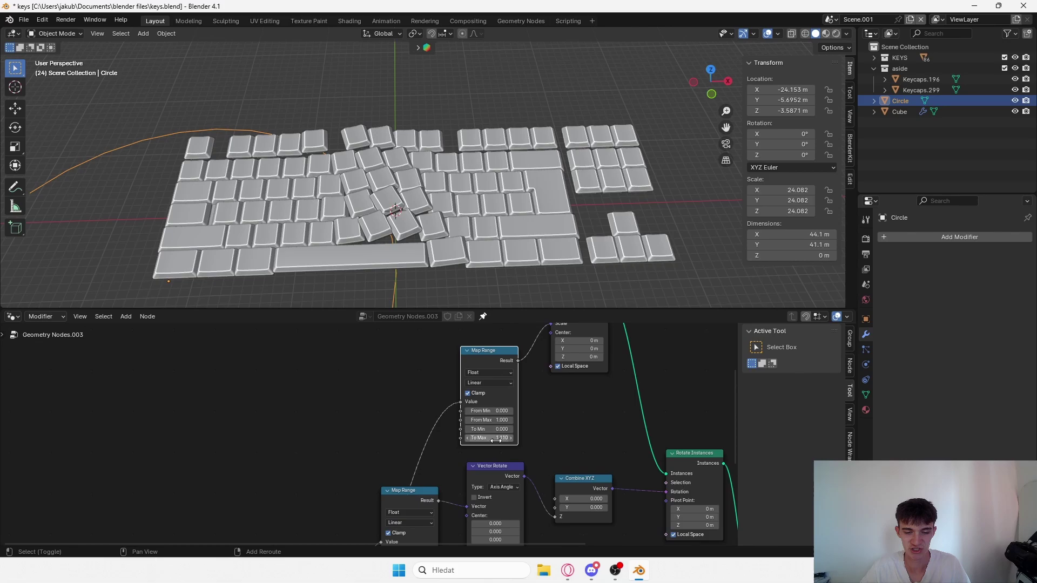
left_click_drag(491, 438, 524, 439)
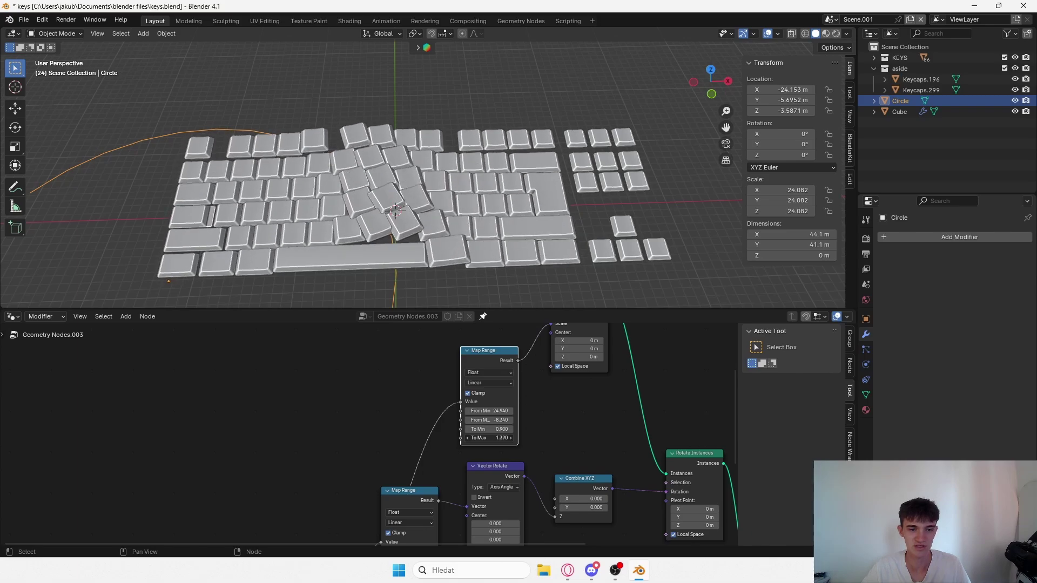
key("s")
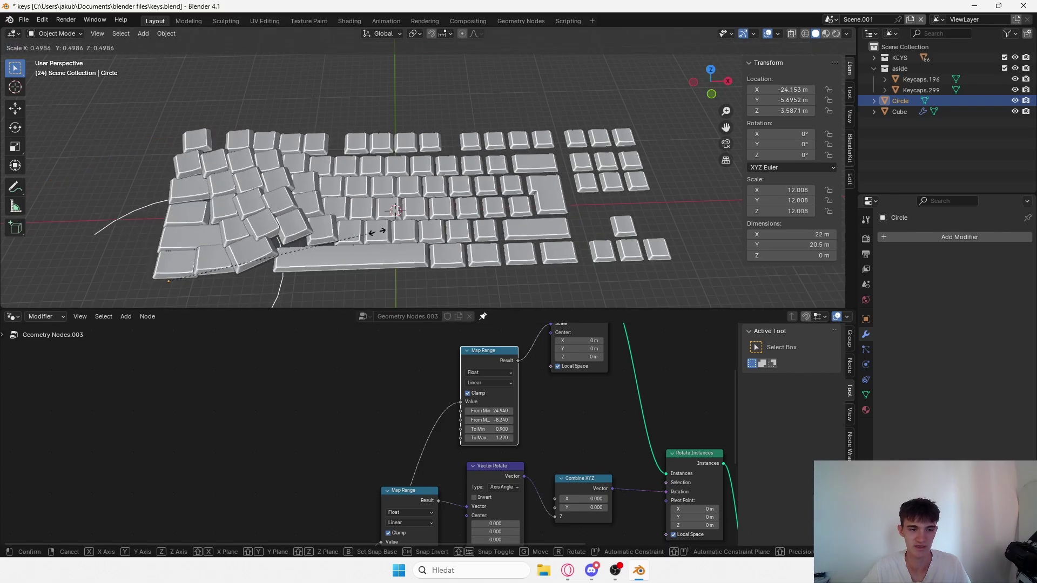
left_click(581, 206)
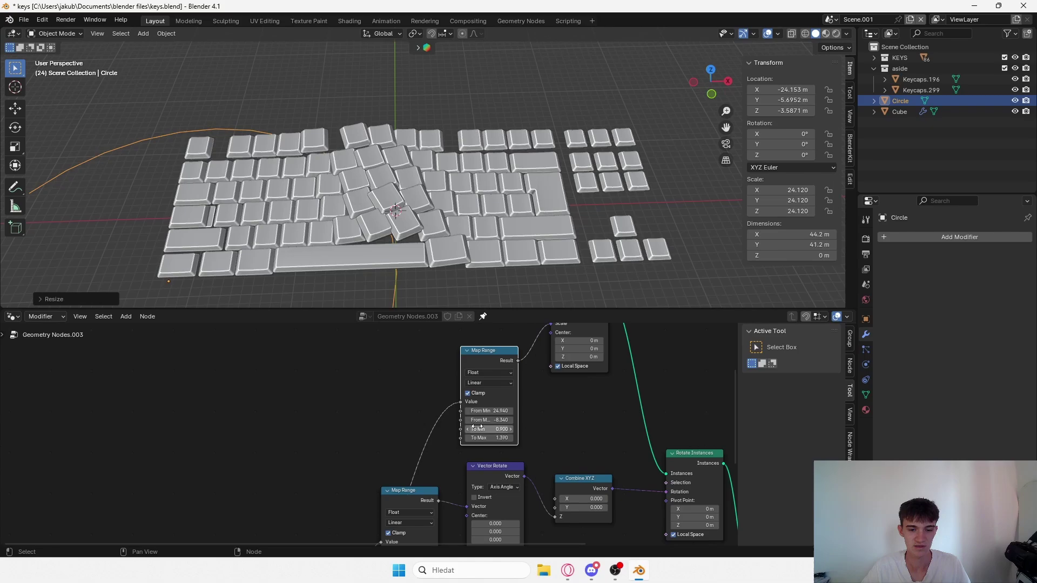
Try inserting a Clamp node on the link between the Scale node and the Map Range that drives Scale Instances.
scroll(370, 418, "down", 3)
middle_click_drag(370, 419, 384, 413)
key("shift+a")
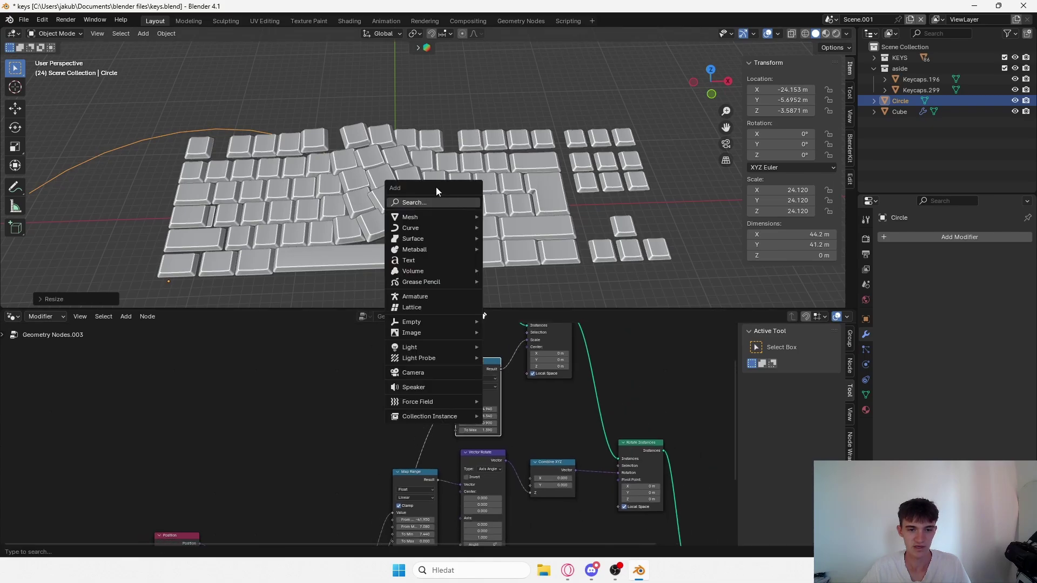
key("shift+a")
type("math a")
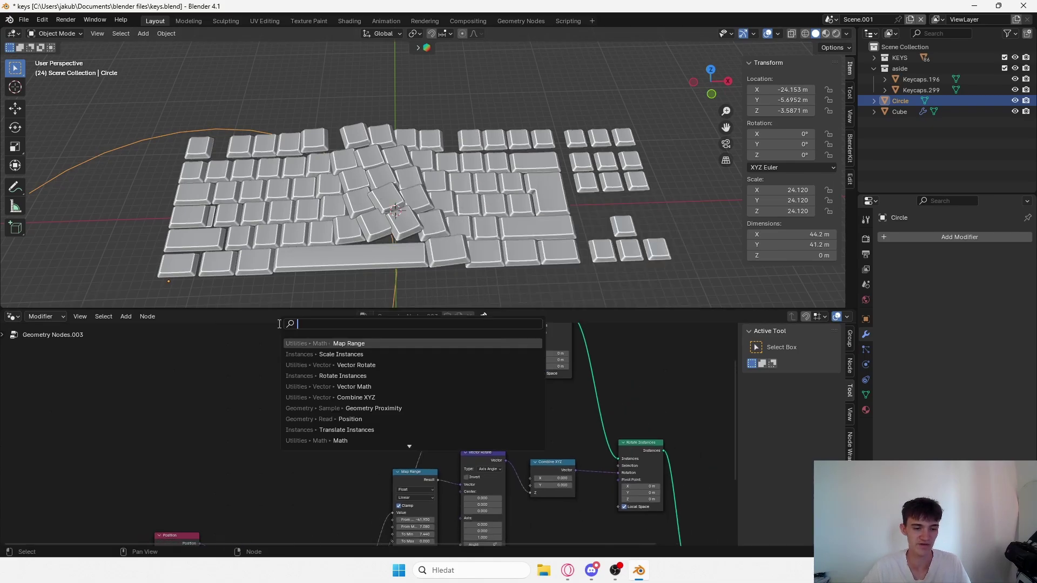
type("dd")
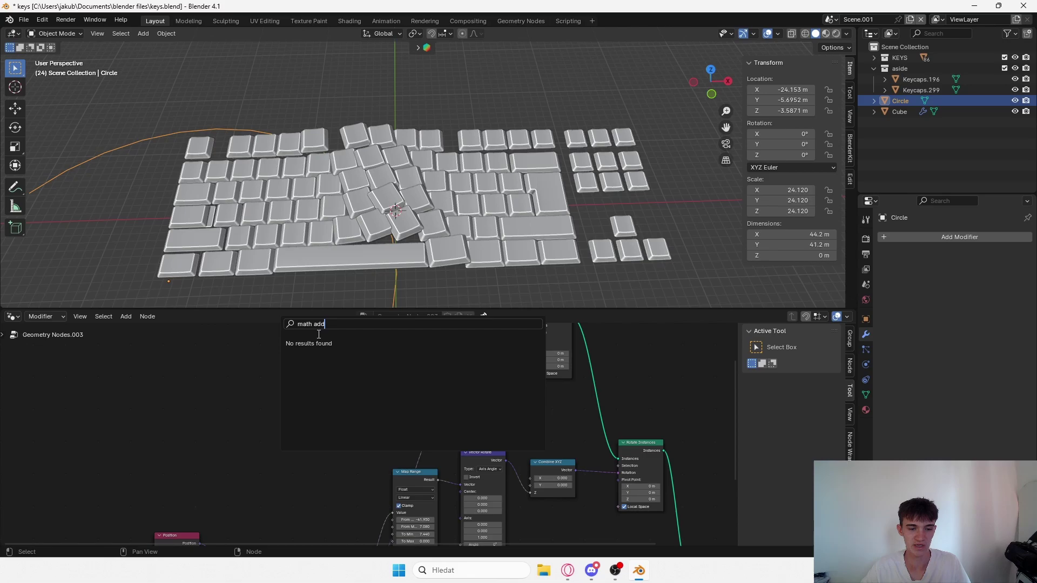
key("BackSpace")
left_click(342, 355)
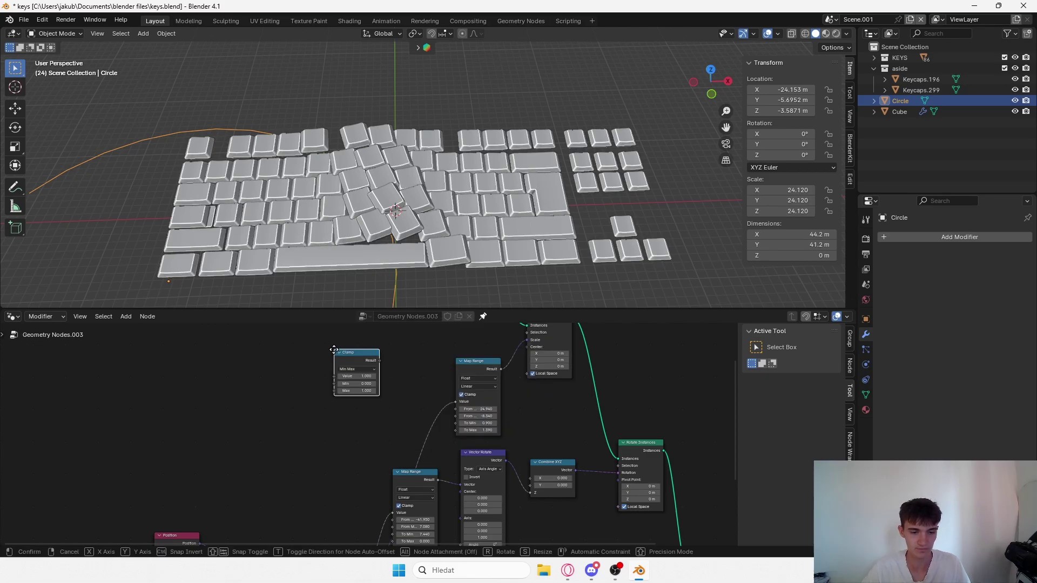
left_click(287, 378)
left_click_drag(286, 378, 430, 429)
left_click(433, 441)
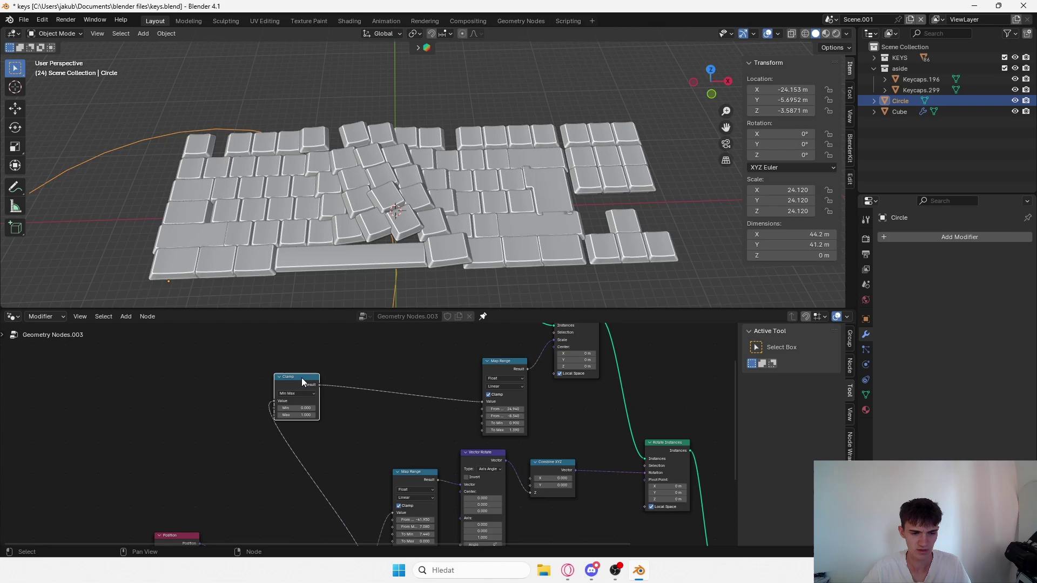
Add a Math node set to Add between the Scale node and the Map Range feeding Scale Instances, and adjust its second value.
key("shift+a")
left_click(275, 325)
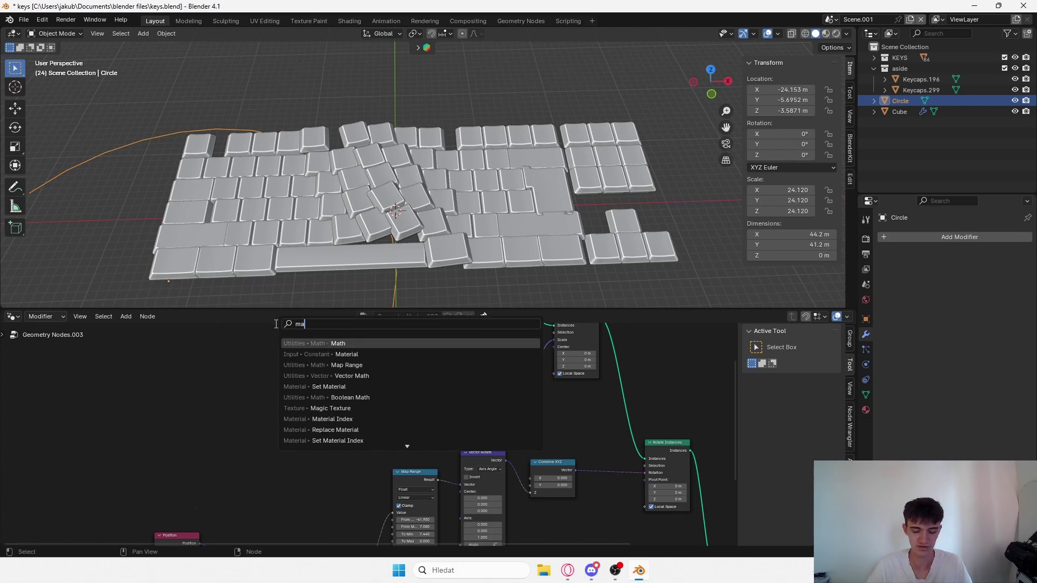
key("Return")
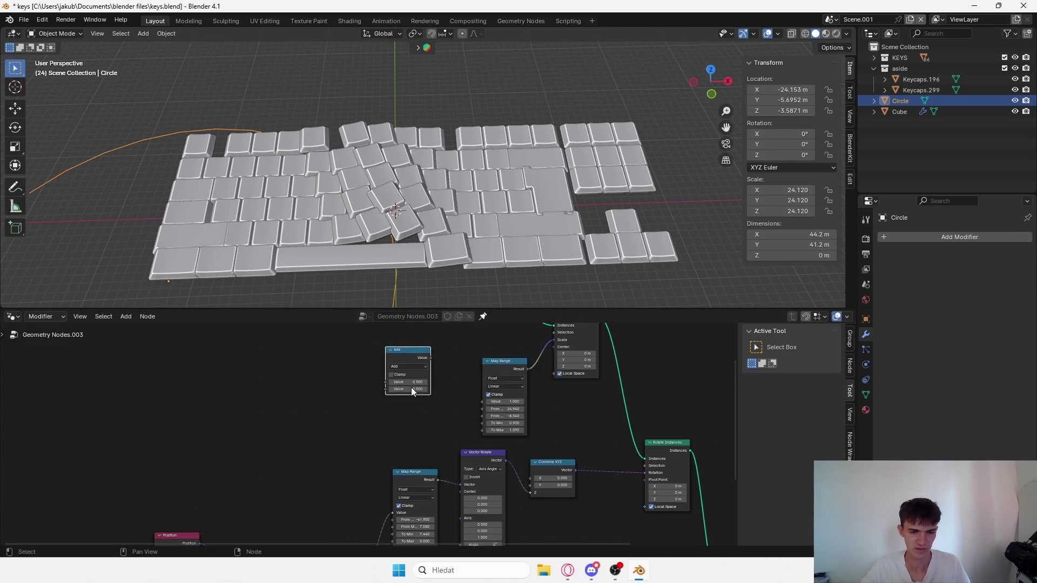
scroll(388, 425, "down", 2)
middle_click_drag(388, 425, 377, 395)
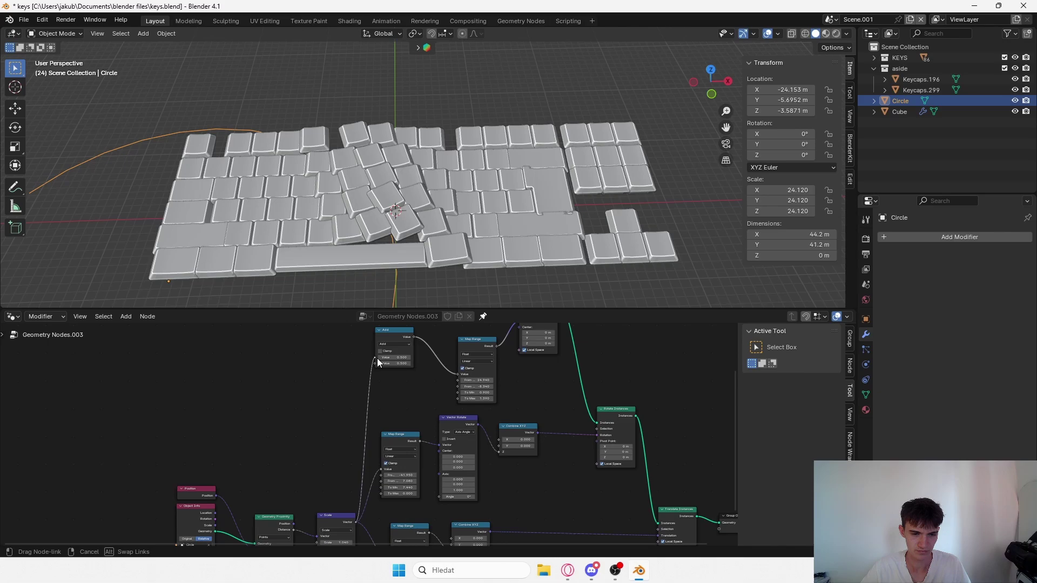
left_click_drag(377, 357, 377, 358)
scroll(428, 382, "up", 2)
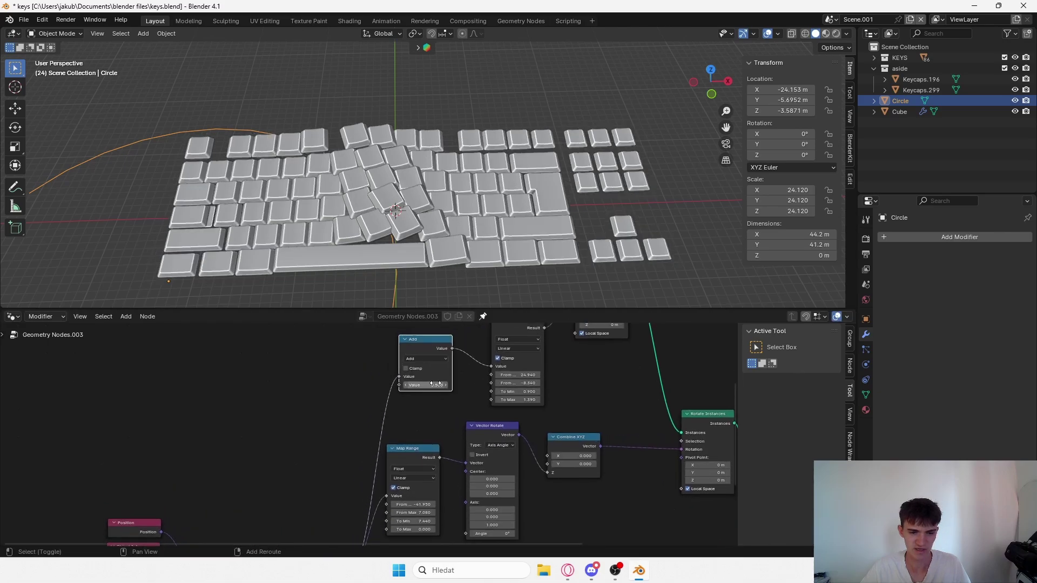
mouse_move(425, 385)
left_mouse_down()
mouse_move(404, 385)
mouse_move(432, 385)
left_mouse_up()
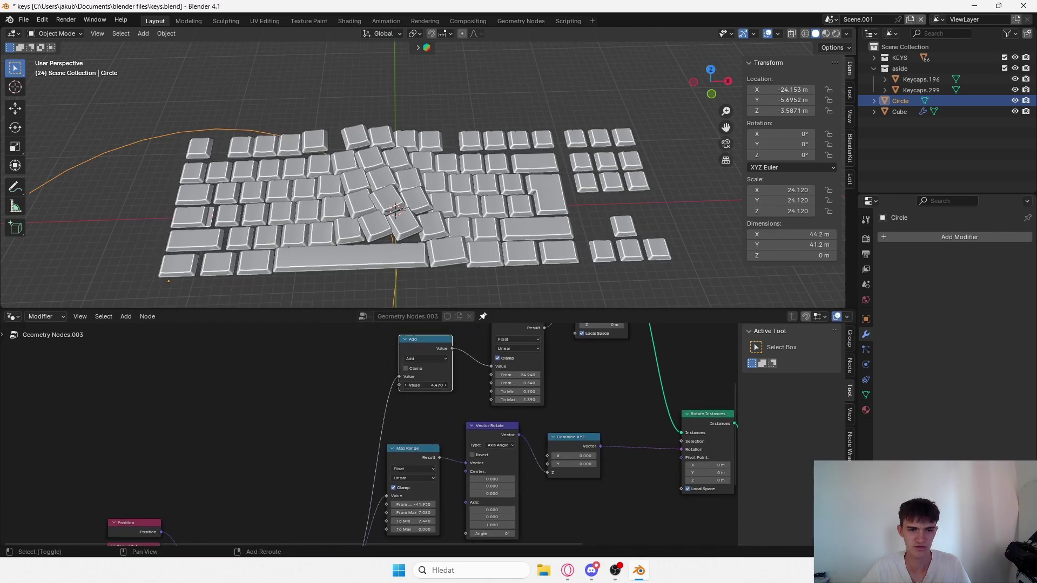
mouse_move(426, 385)
left_mouse_down()
mouse_move(478, 386)
mouse_move(430, 385)
left_mouse_up()
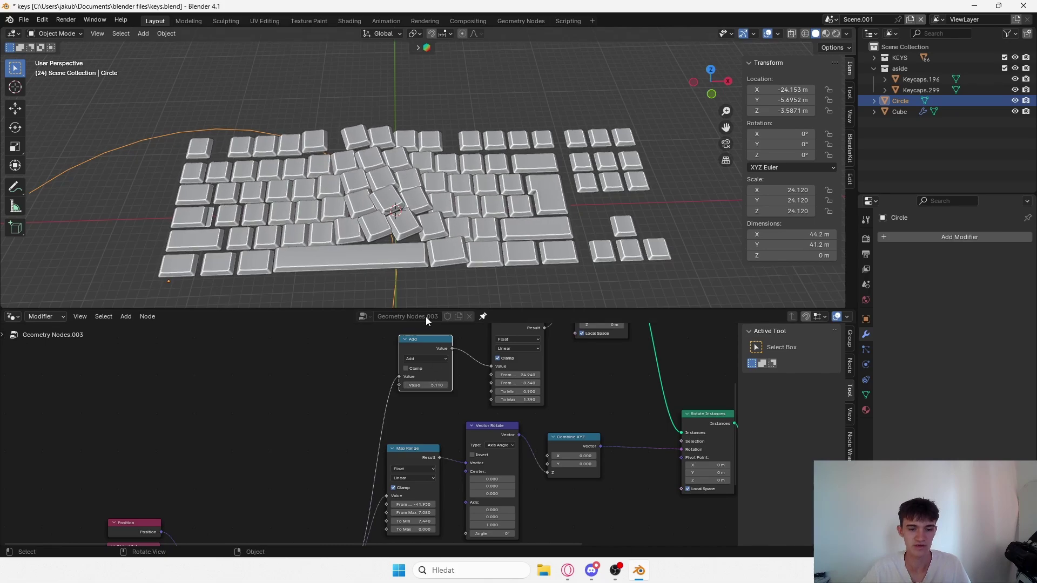
Test the key scaling by resizing the circle to 34.871, saving the file, and resizing it to 21.147.
key("s")
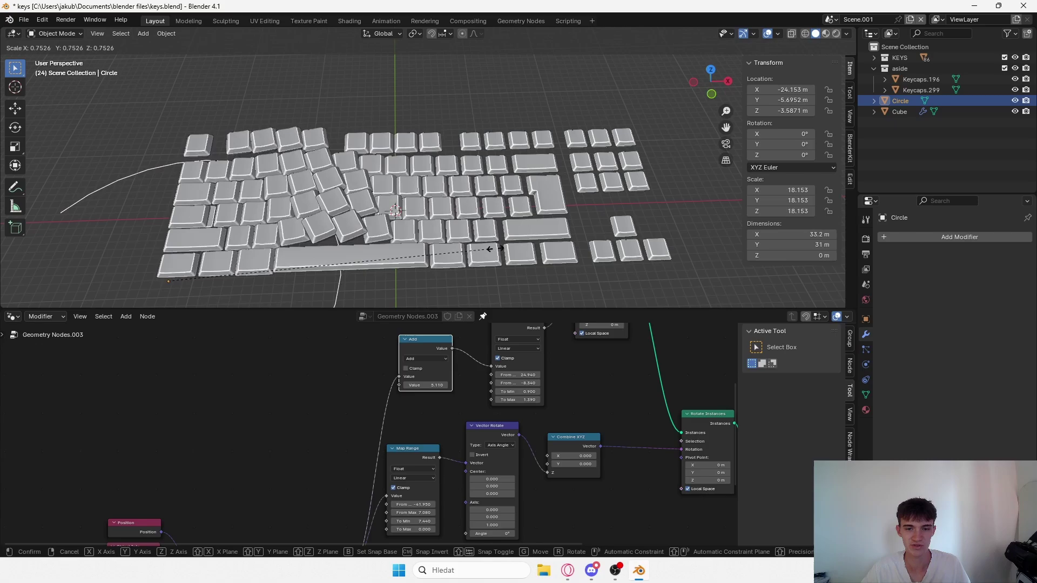
scroll(495, 249, "down", 3)
left_click(562, 182)
key("ctrl+s")
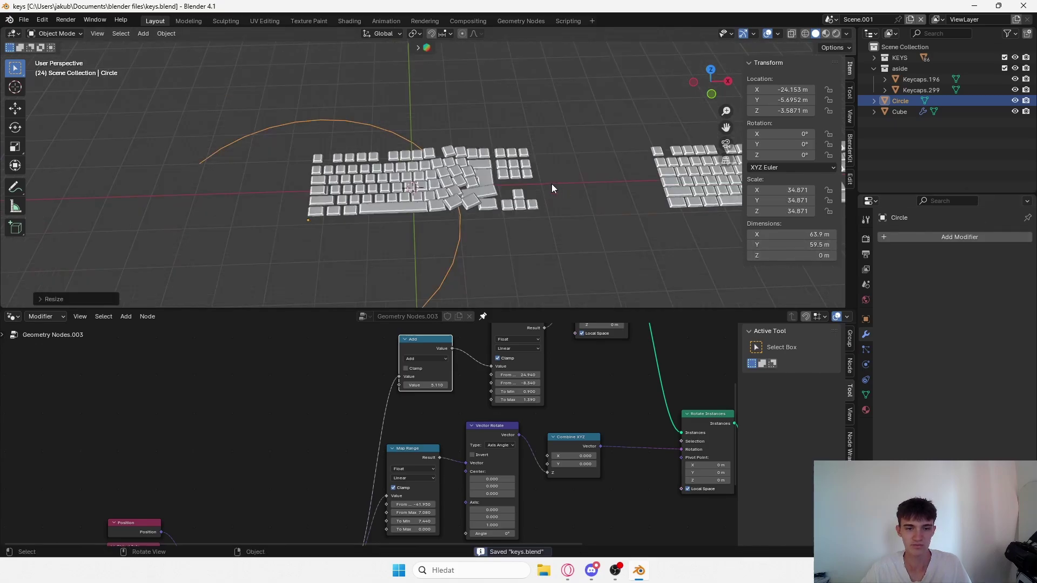
key("s")
left_click(494, 190)
Review the complete node tree, from the proximity inputs through the scale, rotation and translation branches to the output.
scroll(514, 391, "down", 2)
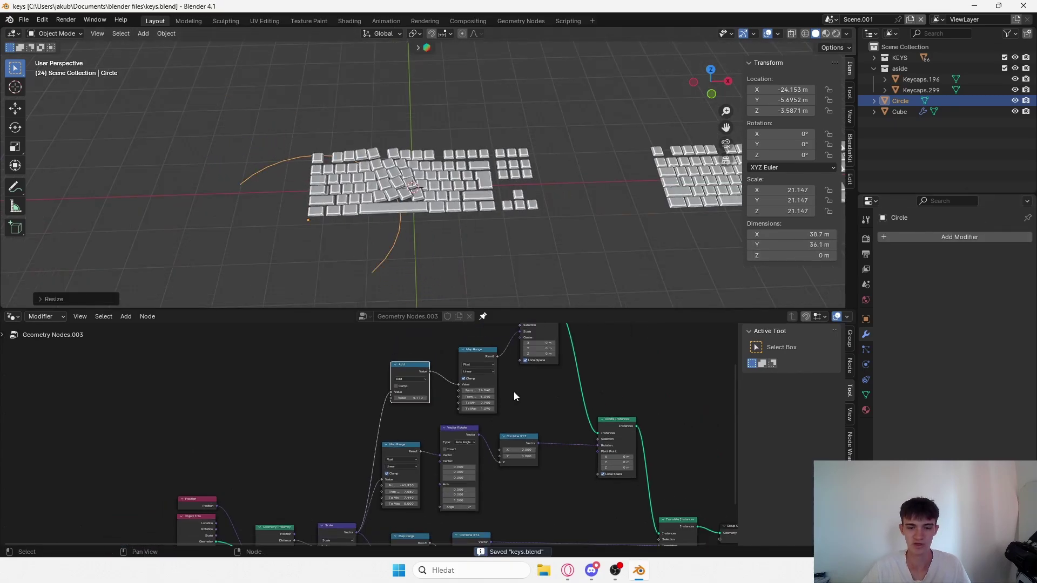
scroll(513, 397, "down", 4)
left_click_drag(559, 358, 231, 534)
scroll(529, 448, "up", 3)
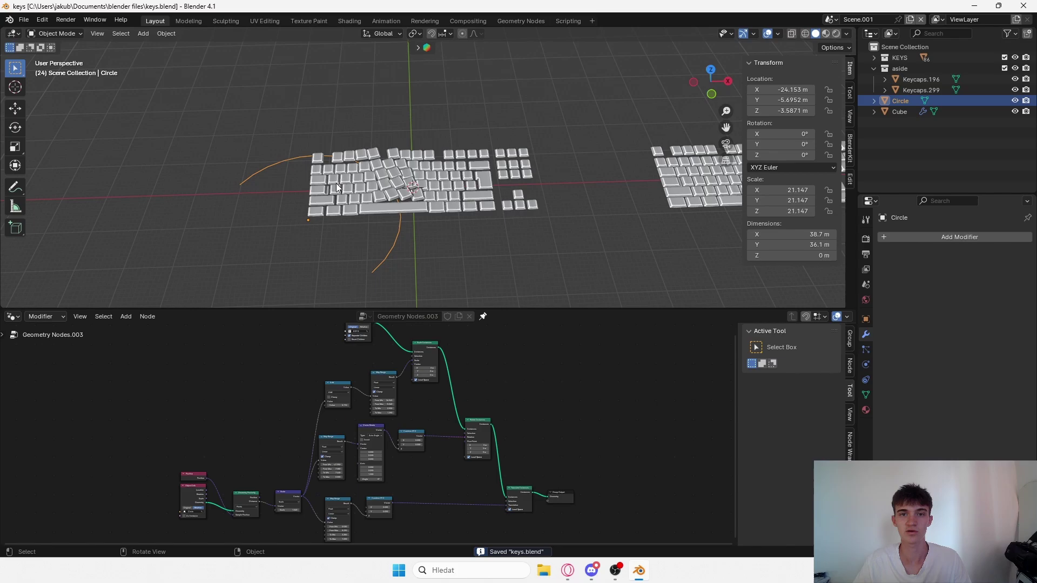
scroll(472, 366, "down", 2)
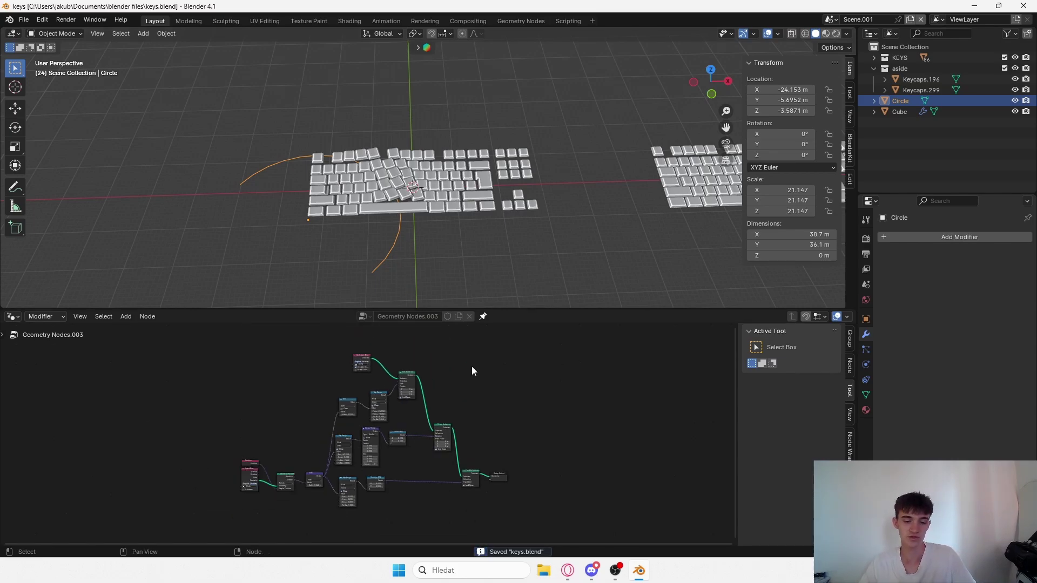
scroll(472, 367, "up", 2)
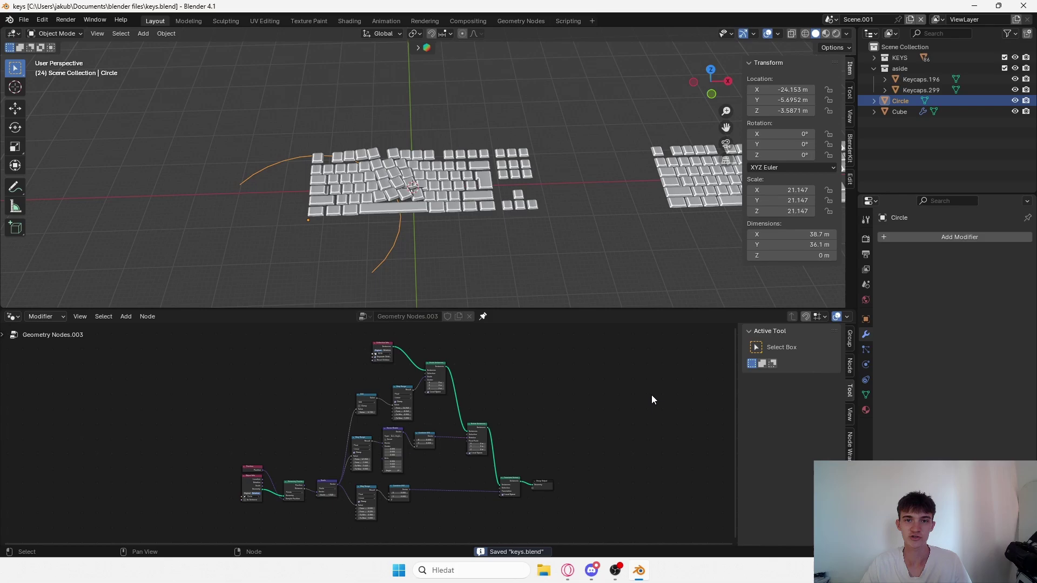
middle_click_drag(475, 408, 519, 413)
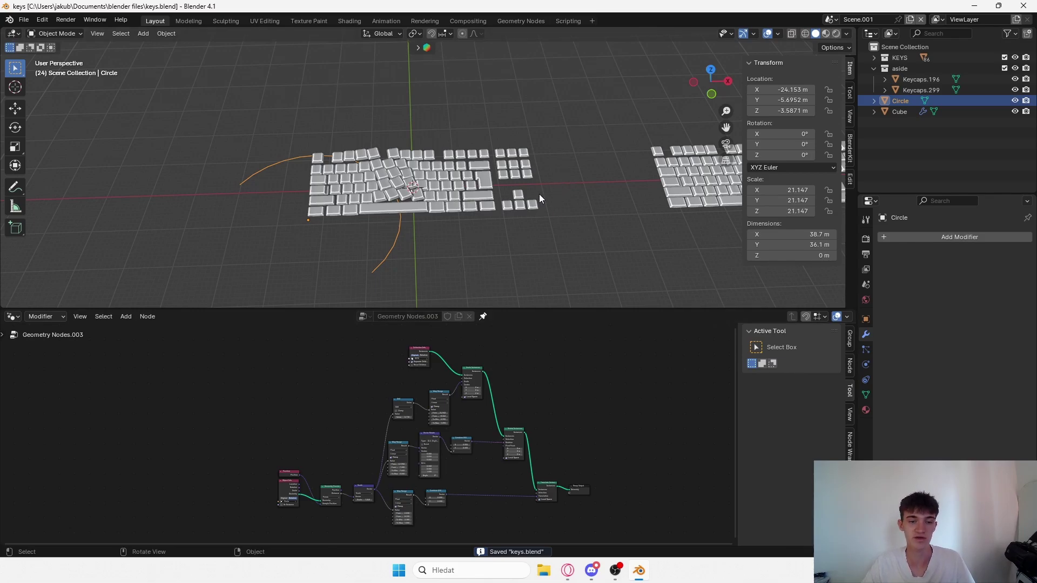
Move the circle off the keyboard's near corner to X -28.51, Y -6.3959, Z -4.4518, shrink it to scale 0.686, and save.
key("s")
left_click(417, 224)
key("g")
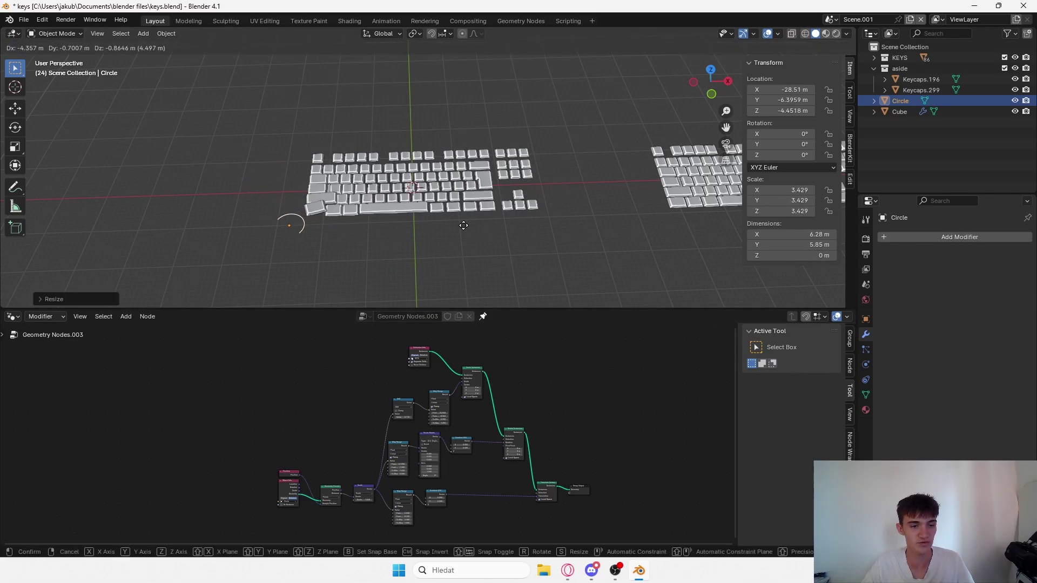
left_click(459, 227)
key("s")
left_click(382, 238)
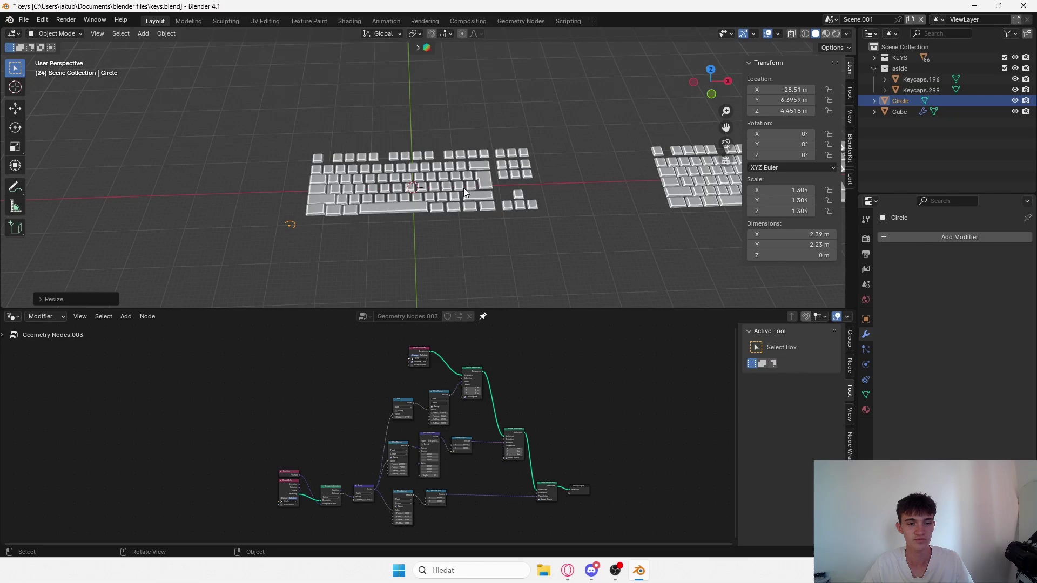
type("s.5")
key("Return")
key("ctrl+s")
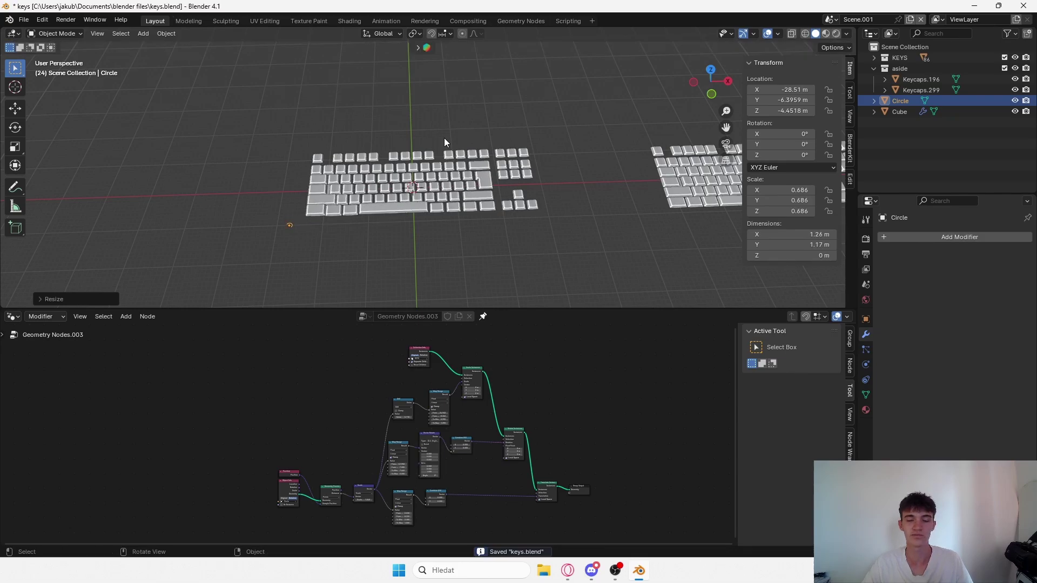
Test the effector by sweeping the circle's size across the keys, leave it at scale 8.957, and save the file.
middle_click_drag(515, 168, 448, 203)
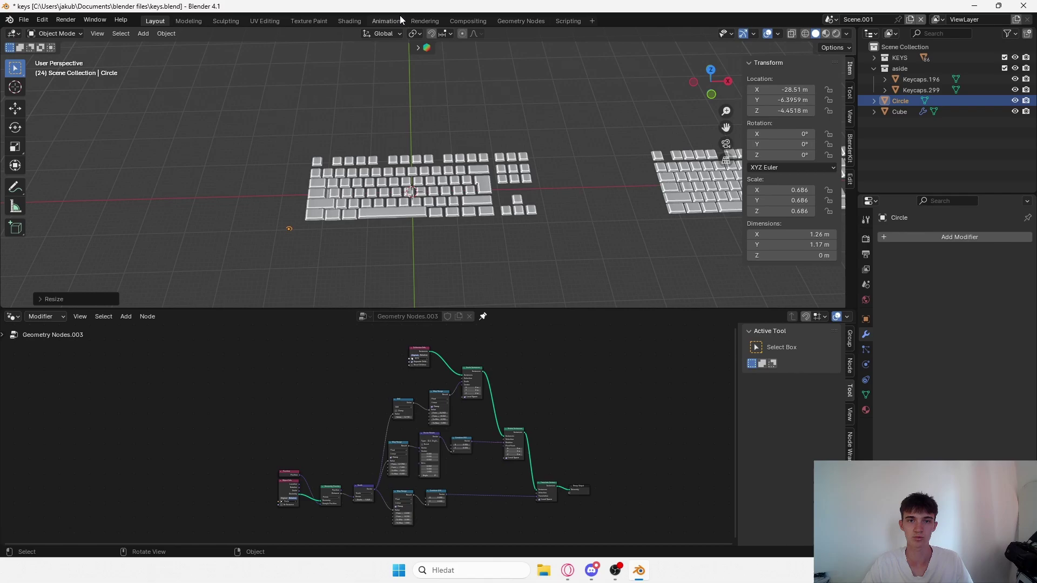
key("s")
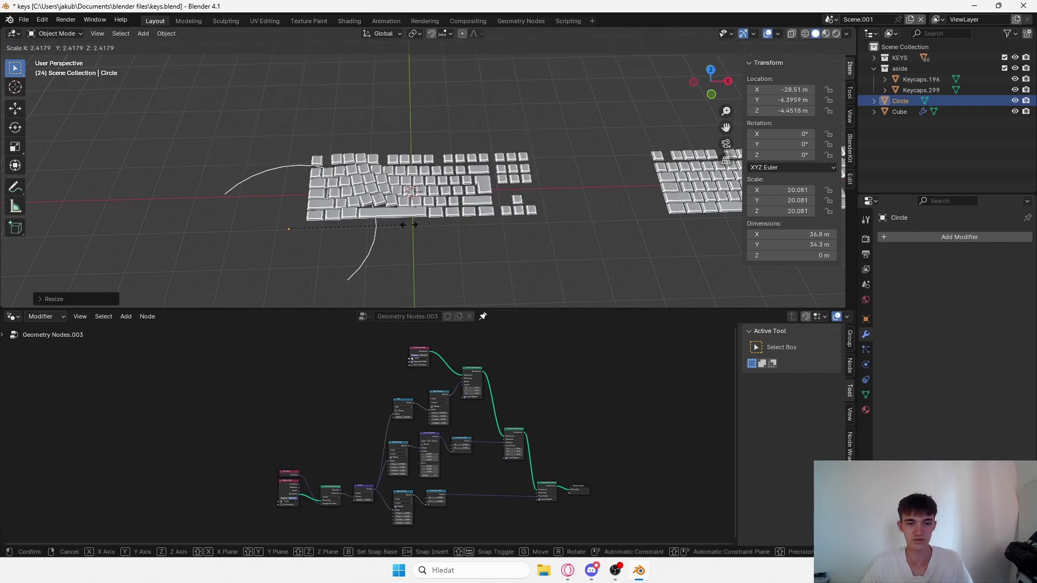
left_click(565, 180)
key("ctrl+s")
key("s")
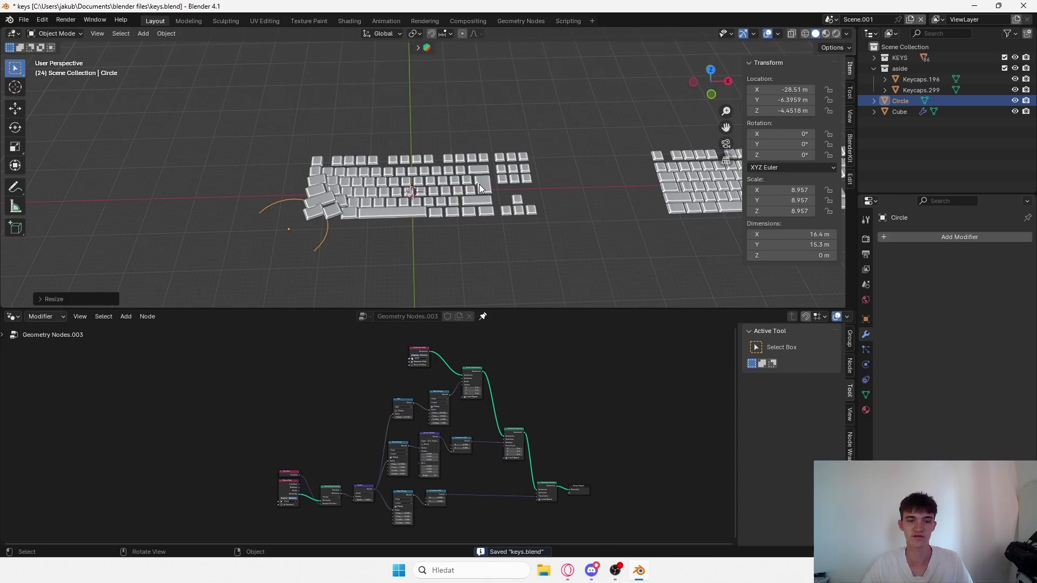
left_click(479, 184)
key("ctrl+s")
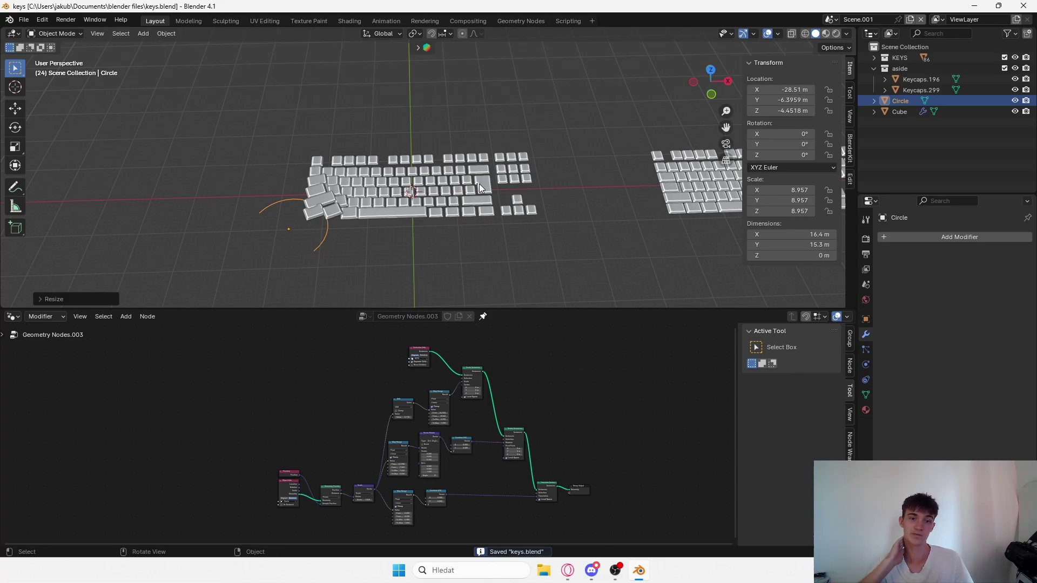
Shrink the circle to scale 1.942 beside the keyboard's corner and save the file.
key("s")
left_click(364, 209)
key("s")
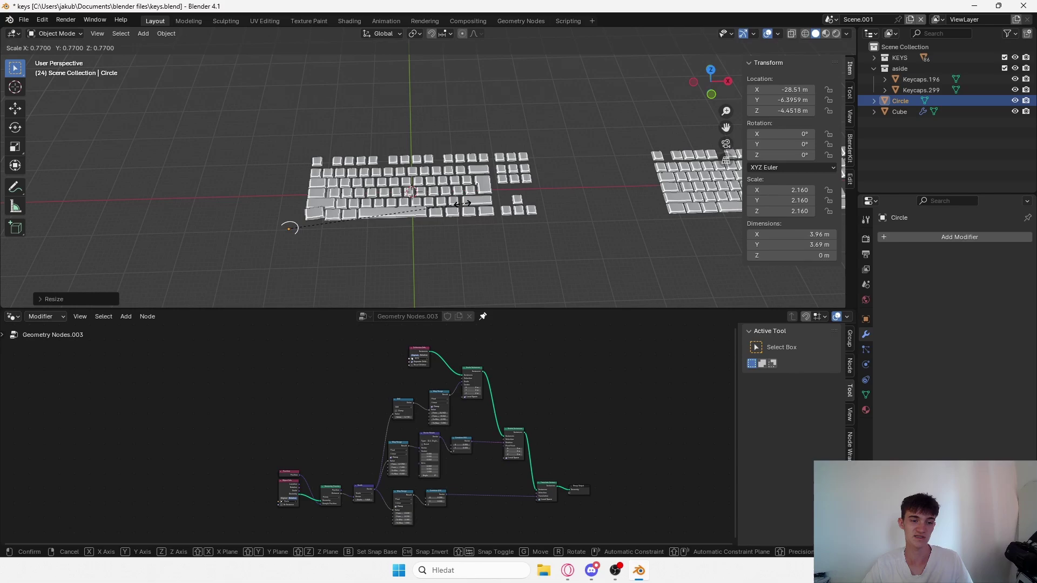
left_click(486, 98)
key("ctrl+s")
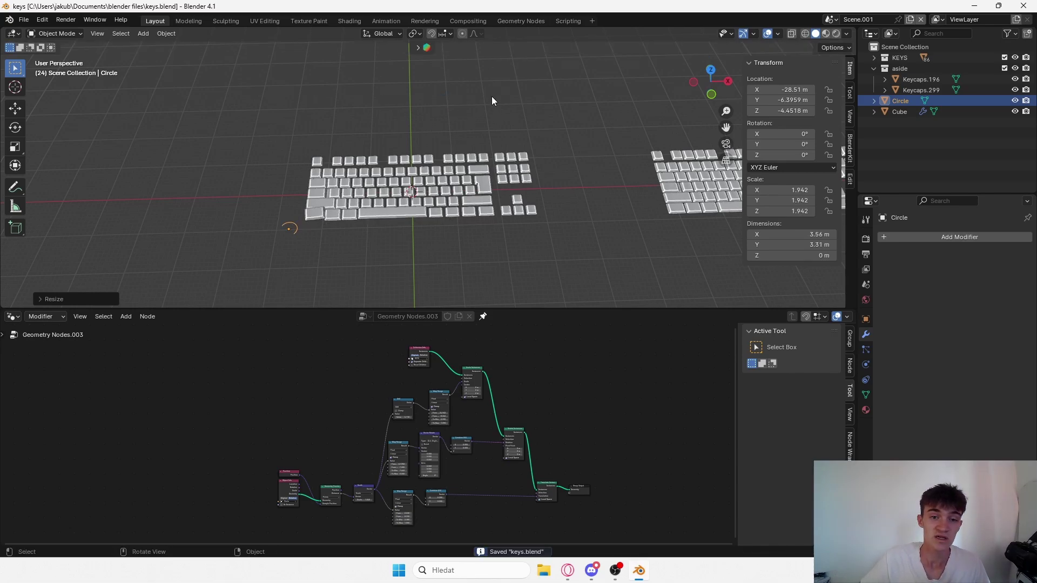